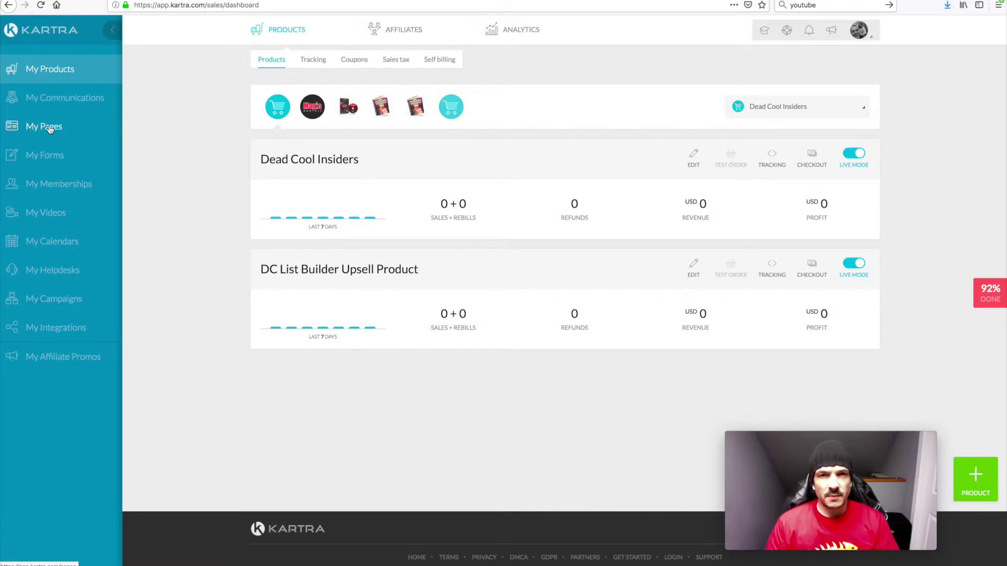
# Start a new page from the pages area and show the Thank You Pages templates
pyautogui.click(165, 187)
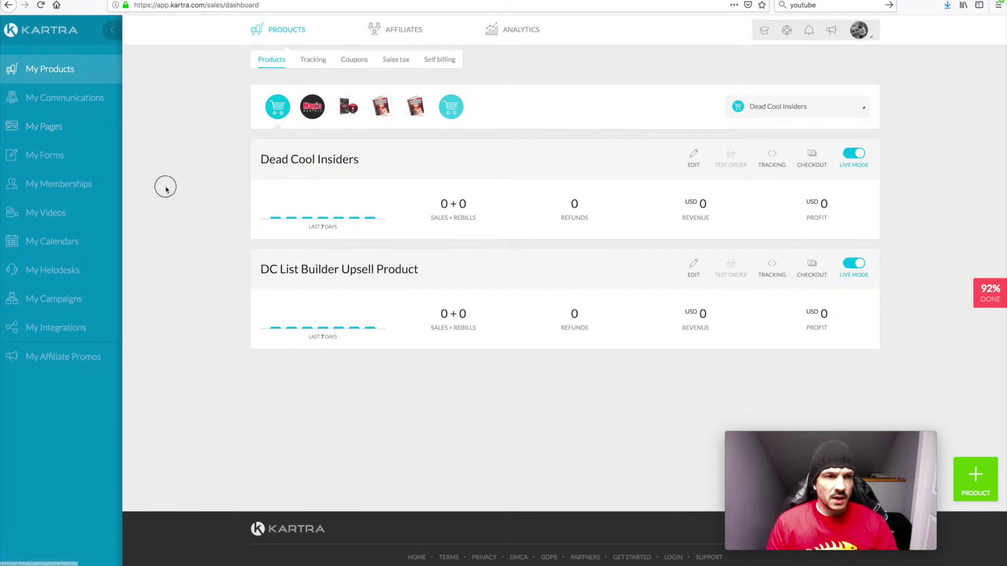
pyautogui.click(46, 127)
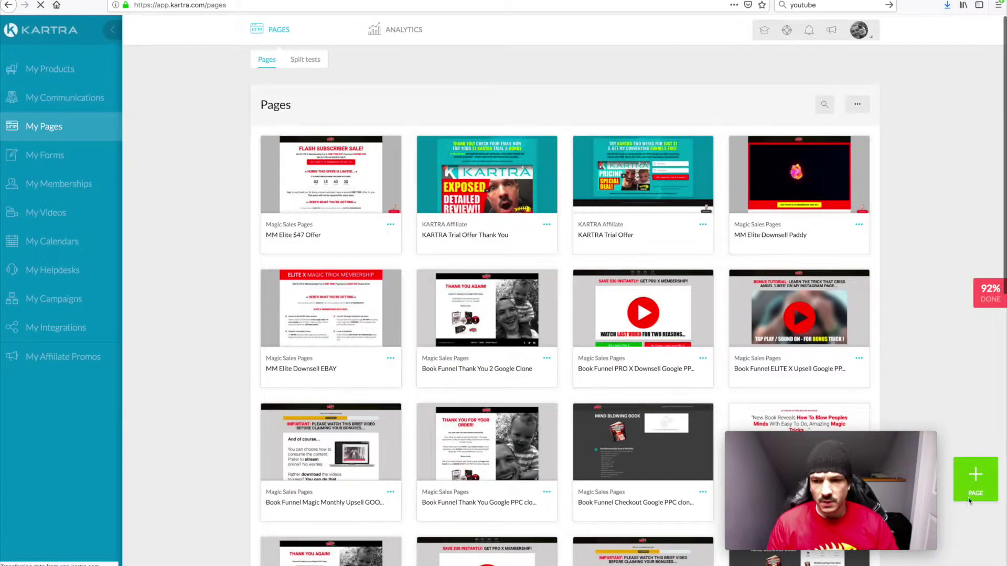
pyautogui.click(971, 490)
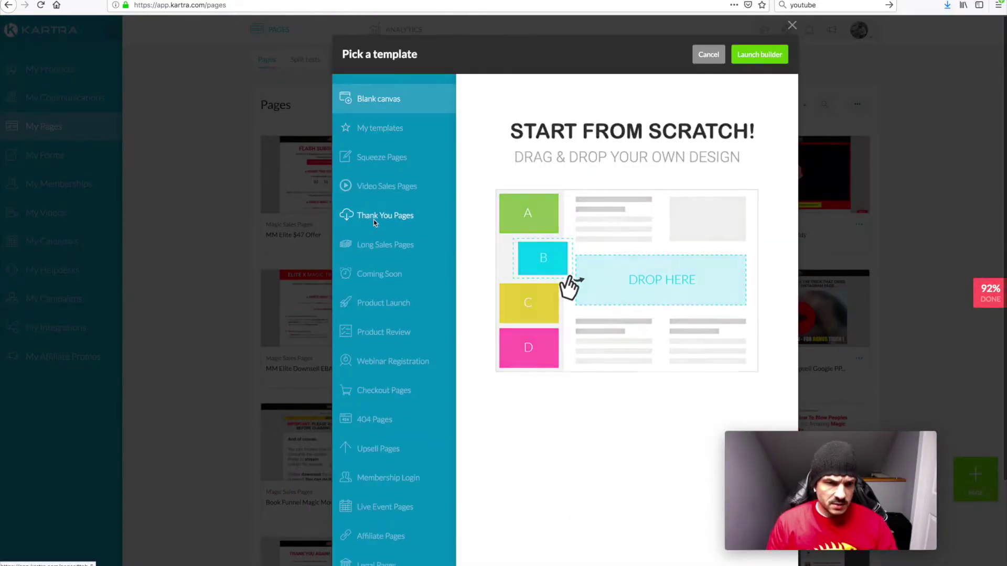
pyautogui.click(373, 219)
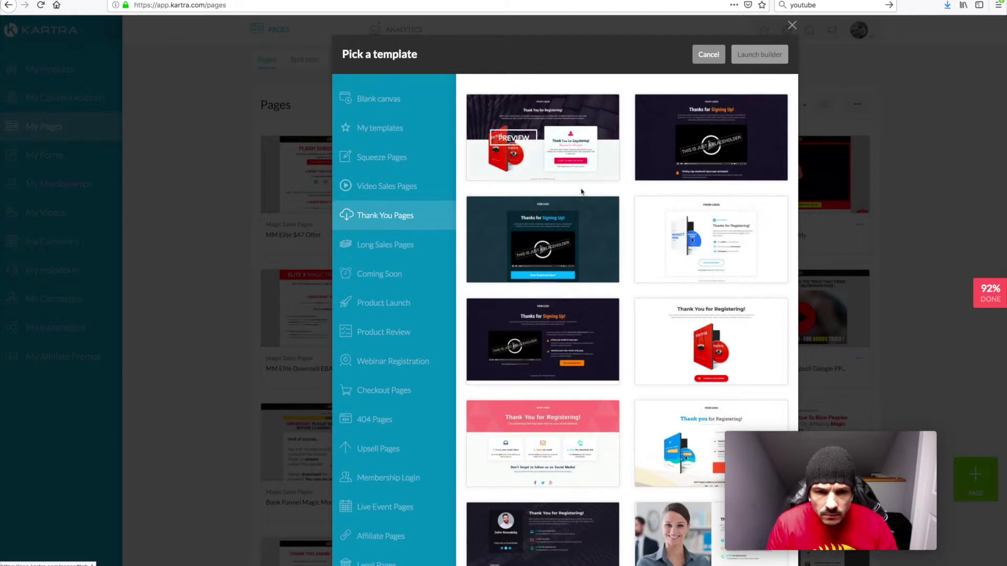
# Choose the light-blue "Thank You for Registering!" template with the Kartra book mockup and launch the builder
pyautogui.moveTo(573, 200)
pyautogui.scroll(-1, 580, 197)
pyautogui.scroll(-2, 580, 197)
pyautogui.scroll(3, 629, 167)
pyautogui.moveTo(680, 137)
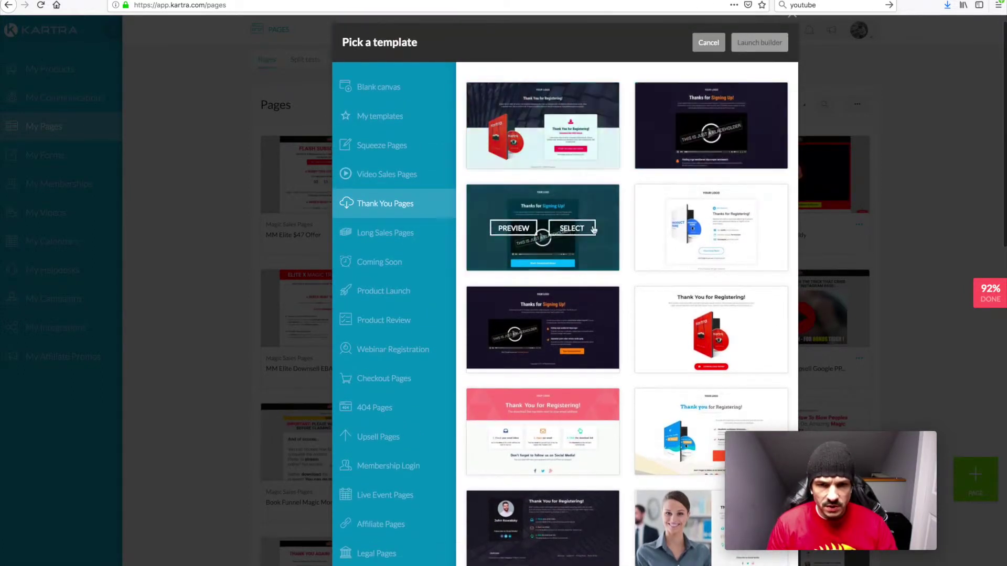
pyautogui.scroll(-4, 568, 243)
pyautogui.scroll(-5, 568, 244)
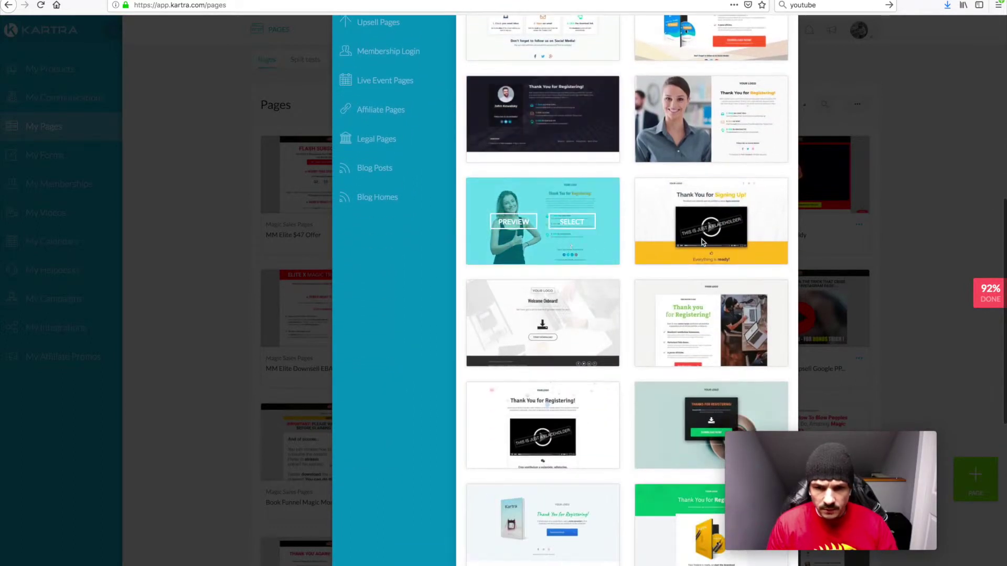
pyautogui.scroll(-3, 584, 258)
pyautogui.scroll(-4, 584, 257)
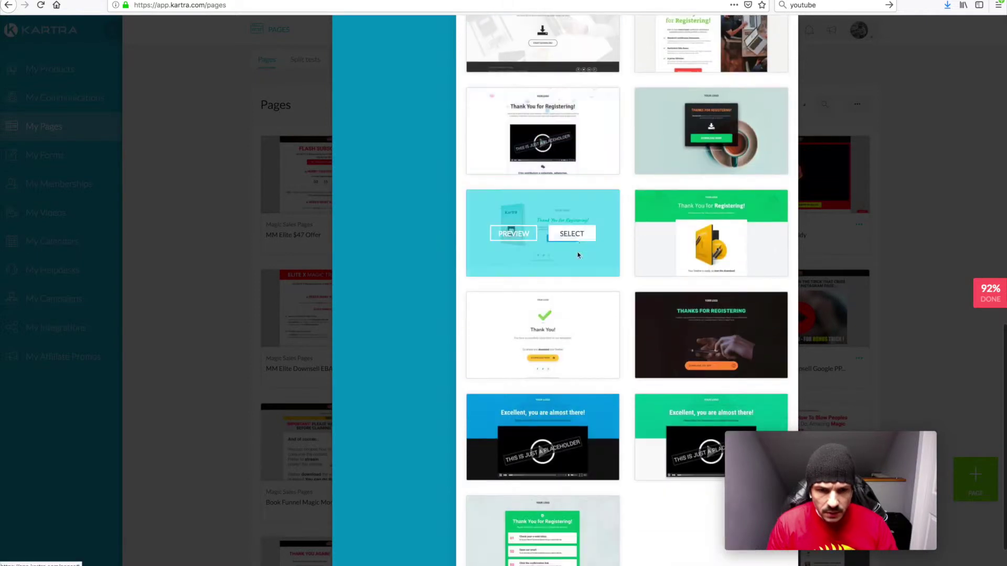
pyautogui.scroll(-1, 574, 283)
pyautogui.scroll(4, 573, 283)
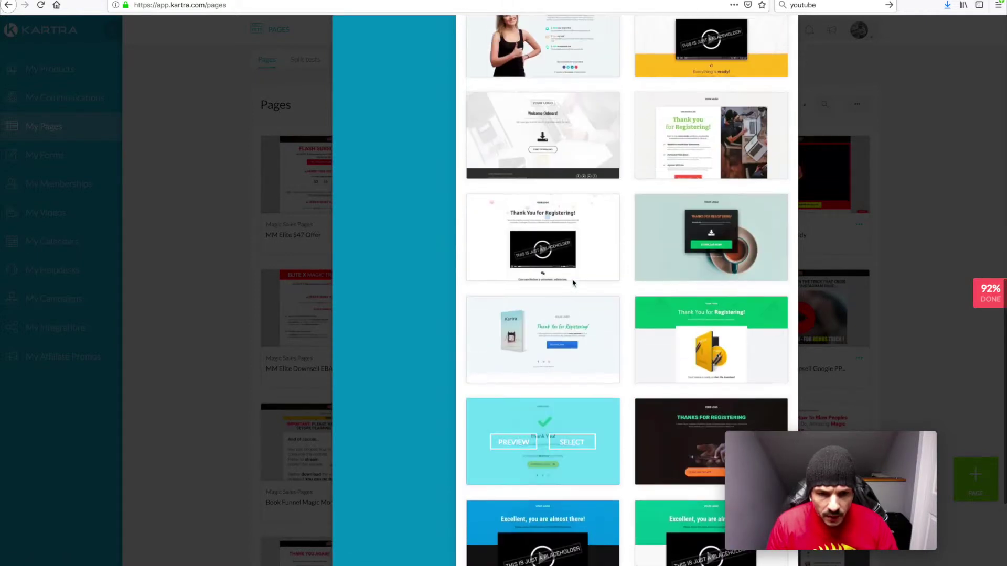
pyautogui.click(572, 340)
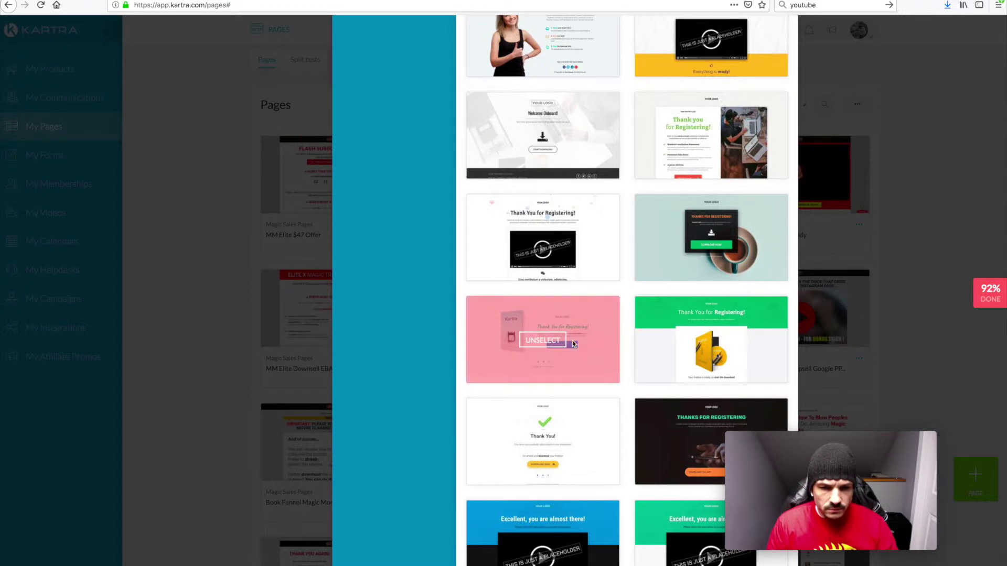
pyautogui.click(751, 56)
# Name the page "Test TY", assign it to "No category in particular" and create it
pyautogui.click(467, 111)
pyautogui.write('Te')
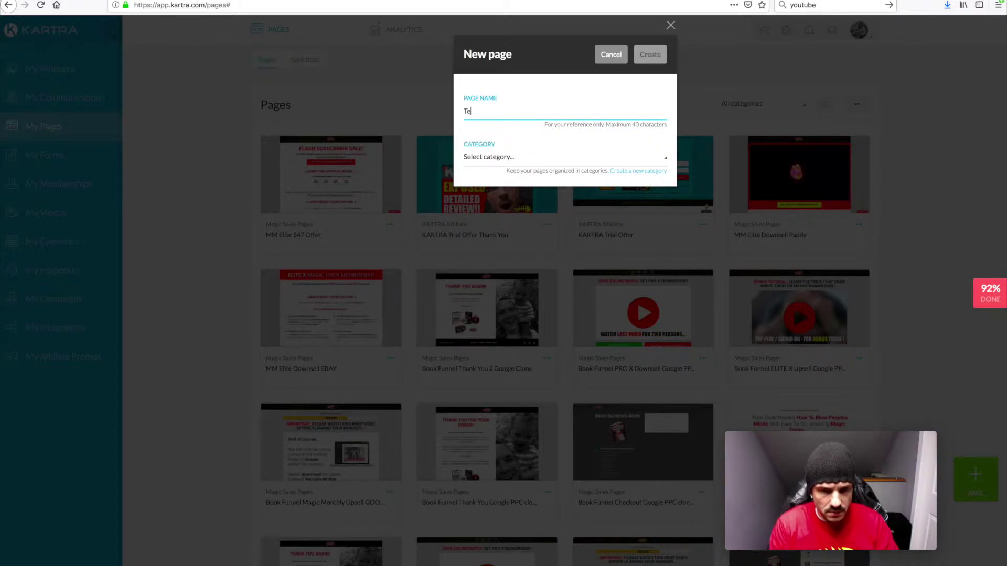
pyautogui.write('st TY')
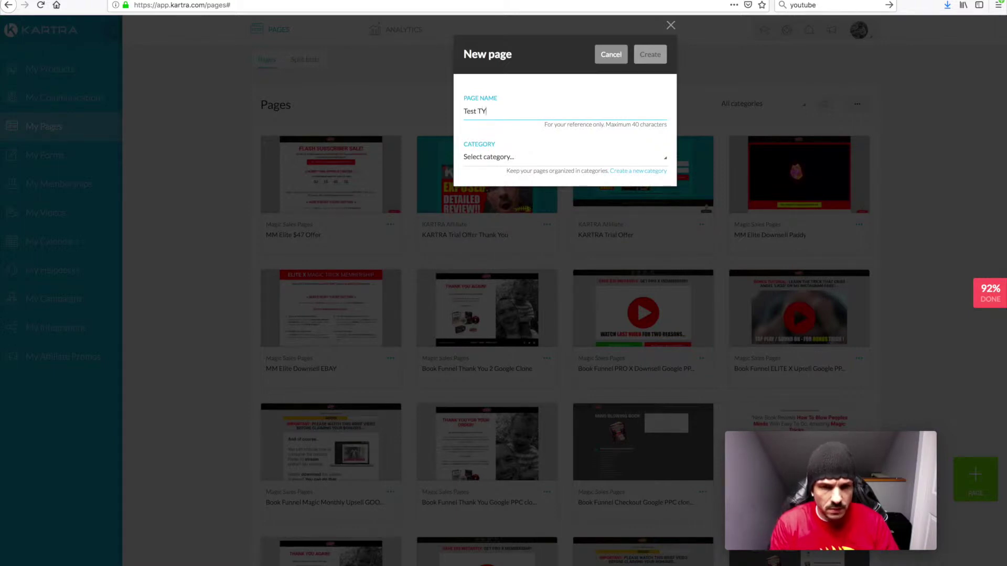
pyautogui.click(478, 157)
pyautogui.click(477, 159)
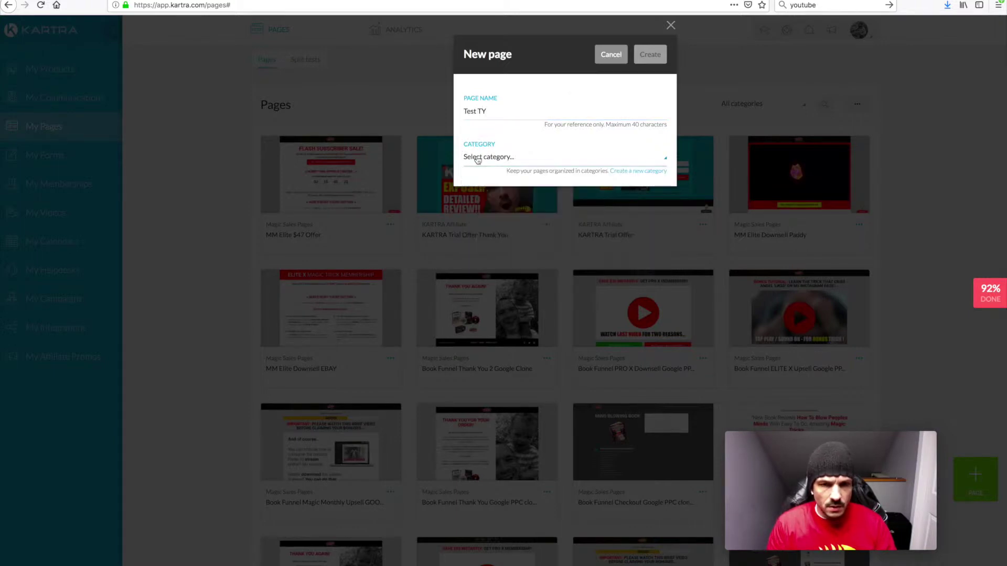
pyautogui.click(484, 159)
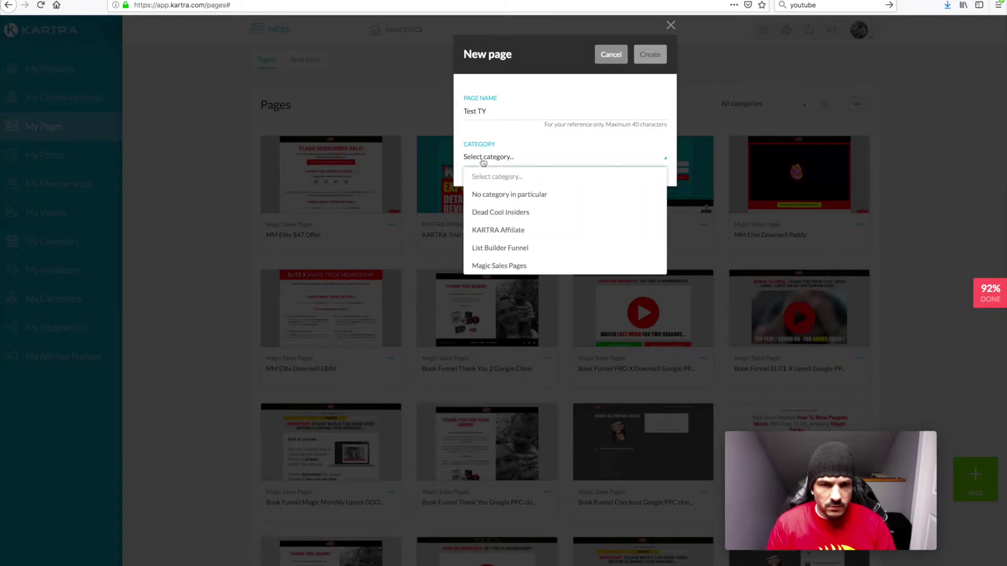
pyautogui.click(480, 195)
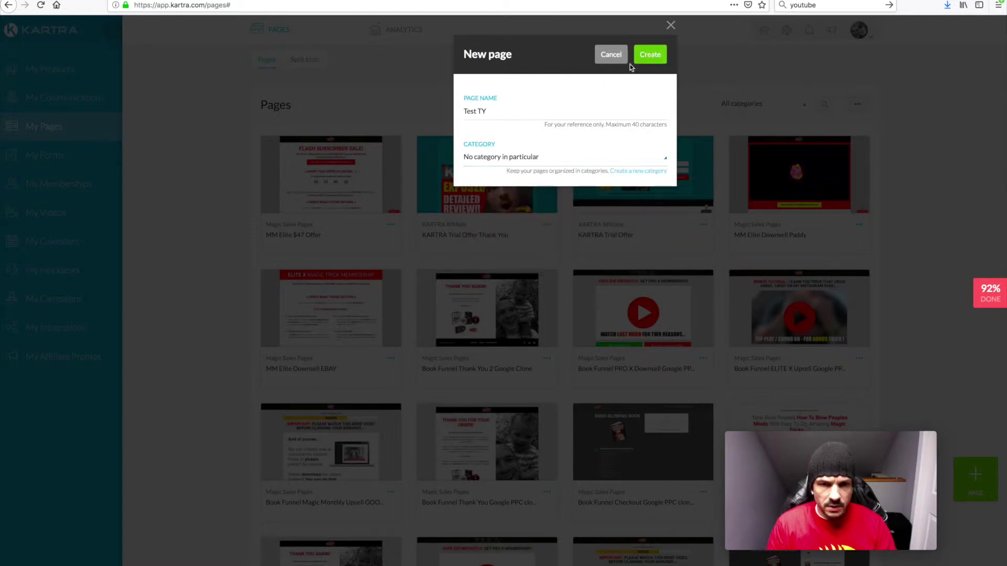
pyautogui.click(660, 55)
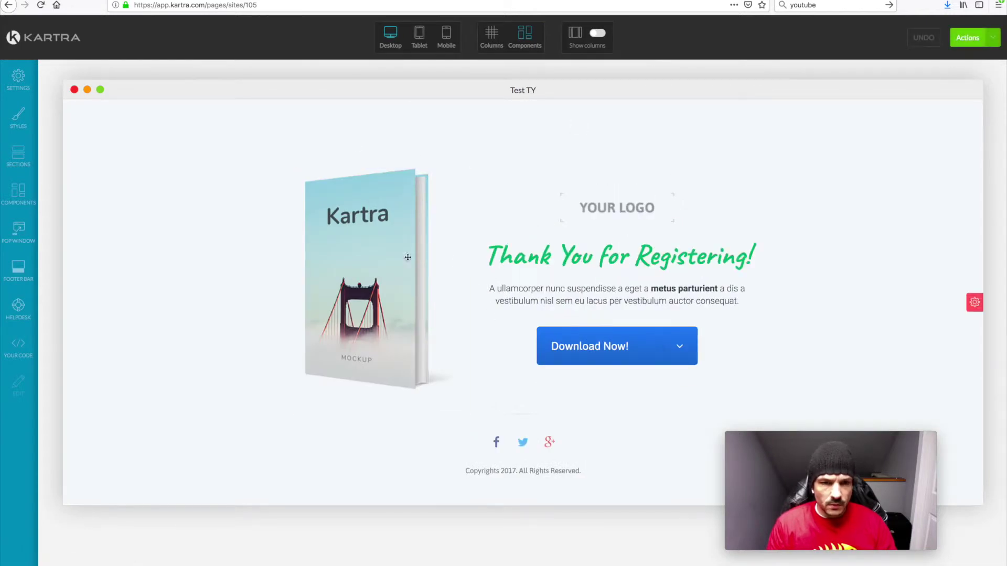
# Replace the Kartra book mockup with the Mind Blowing Magic Tricks Collection book image from the library, and close its configuration
pyautogui.moveTo(399, 240)
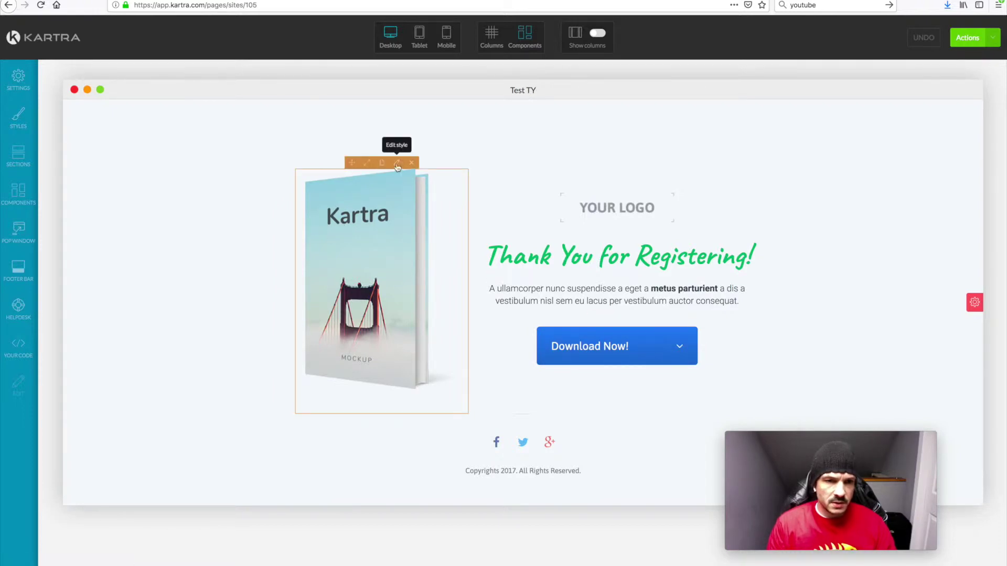
pyautogui.moveTo(610, 297)
pyautogui.moveTo(341, 199)
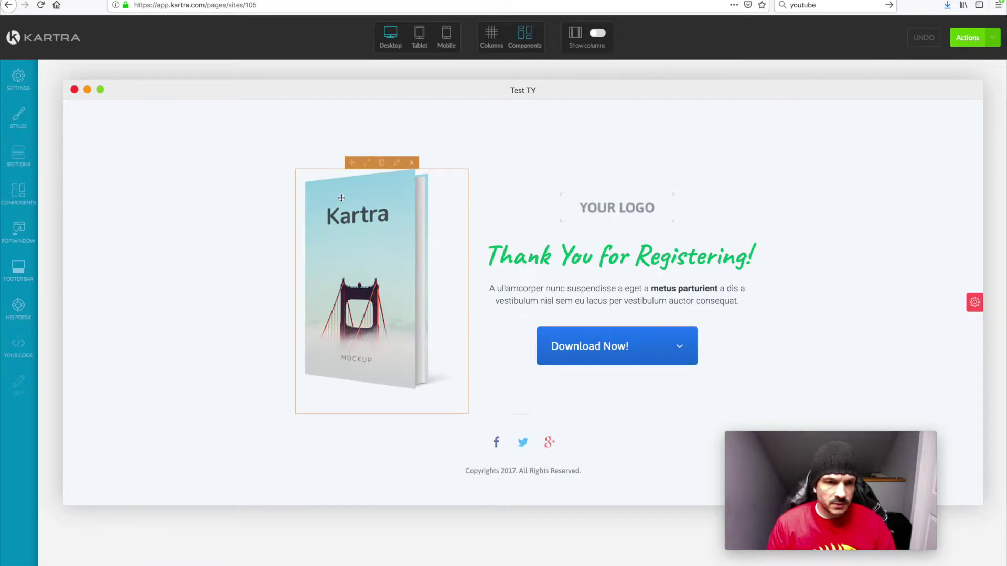
pyautogui.click(397, 164)
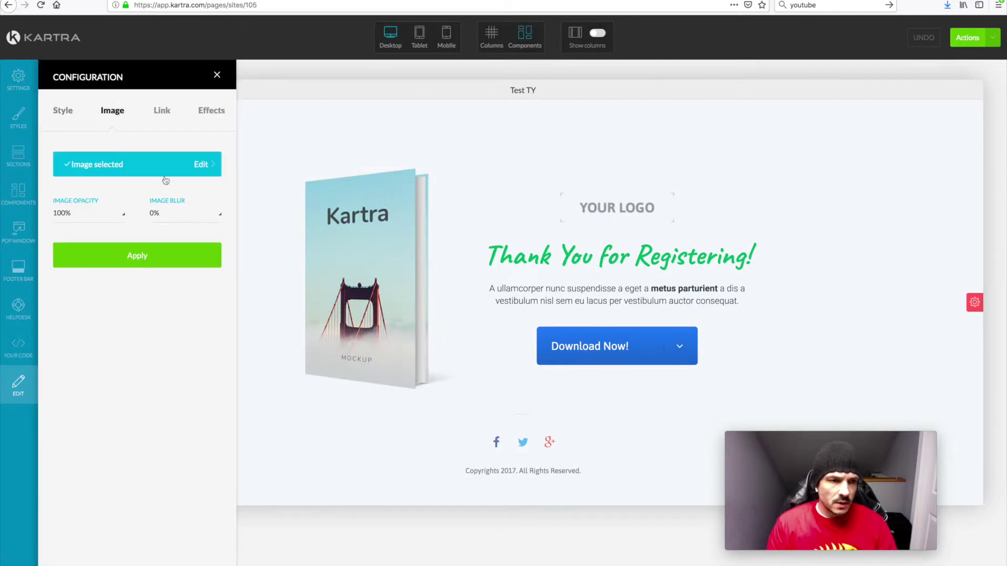
pyautogui.click(98, 169)
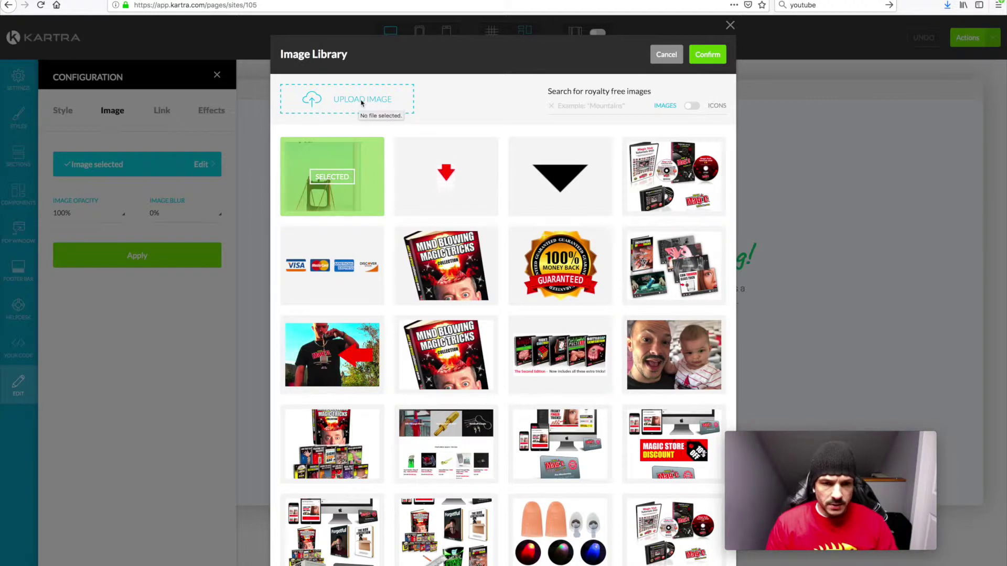
pyautogui.click(452, 267)
pyautogui.click(705, 55)
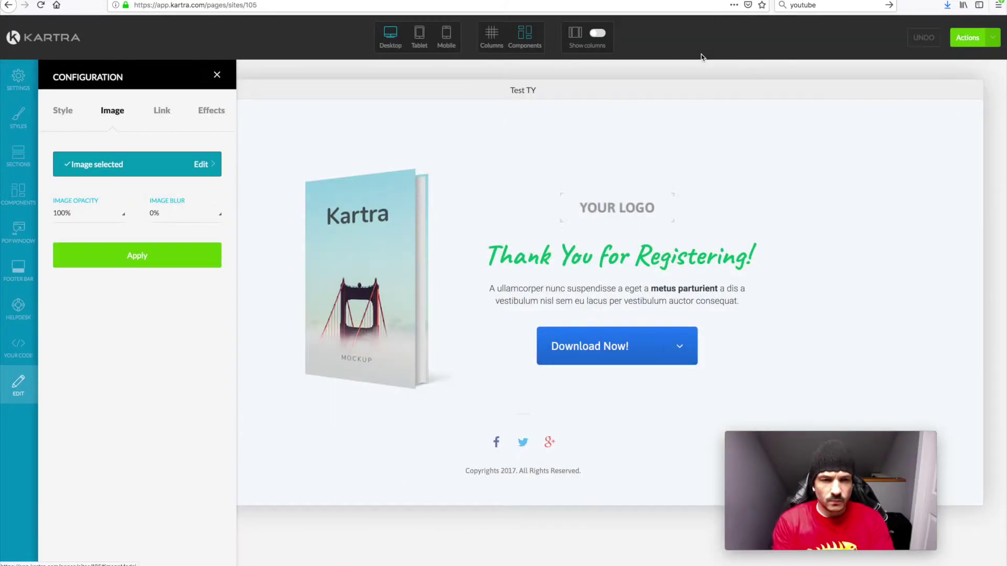
pyautogui.click(144, 258)
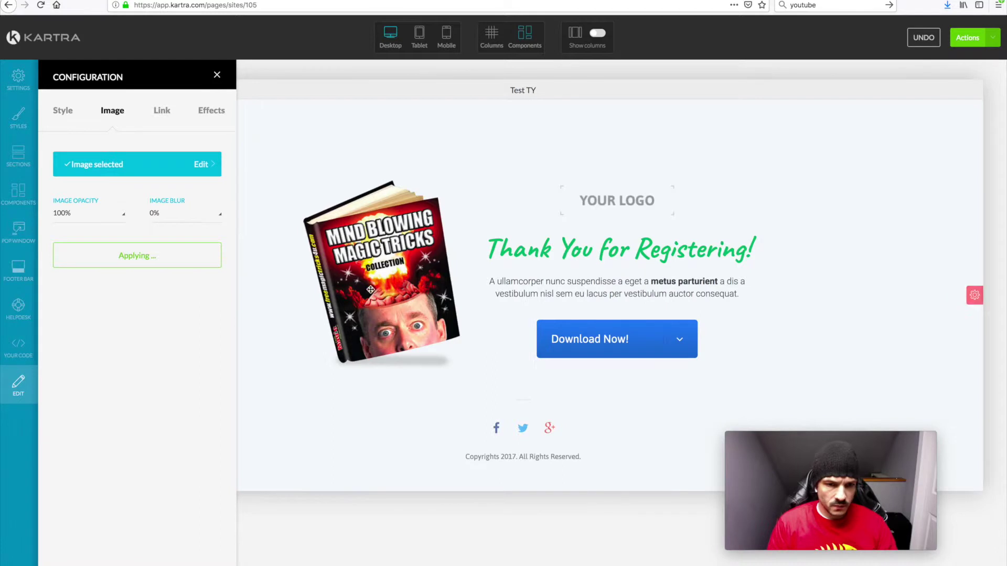
pyautogui.click(217, 76)
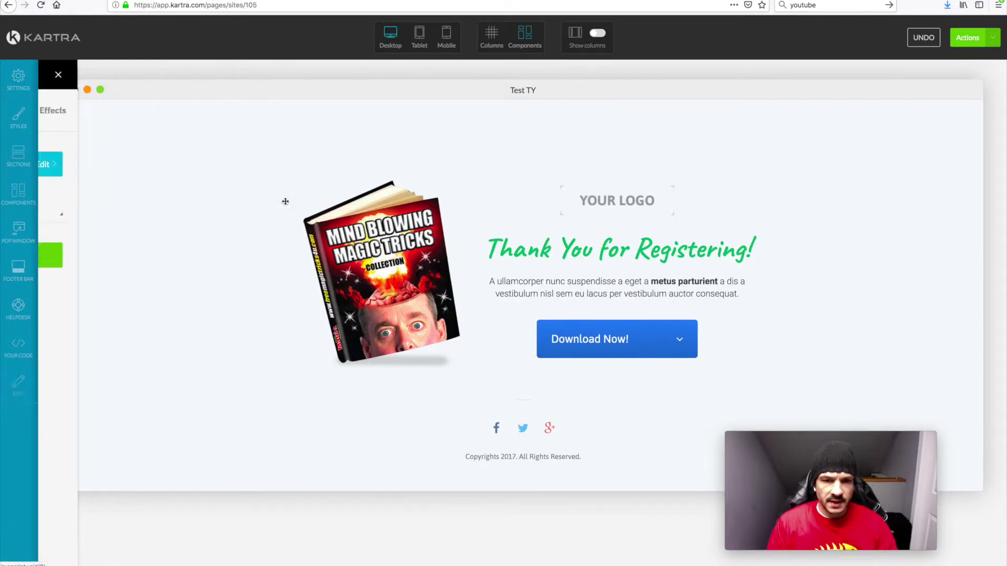
# Open the image library for the "YOUR LOGO" placeholder above the headline
pyautogui.moveTo(624, 189)
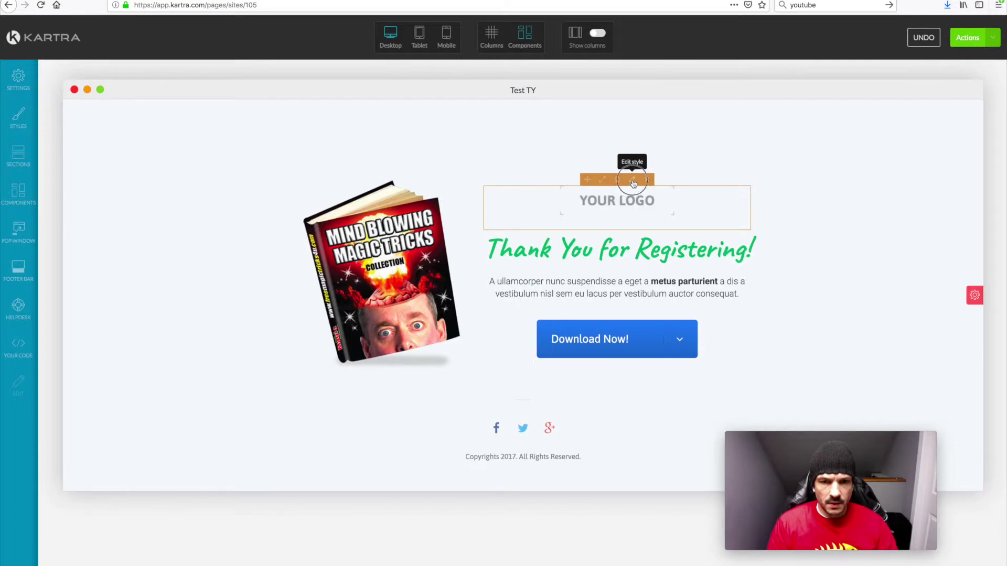
pyautogui.click(633, 181)
pyautogui.click(78, 173)
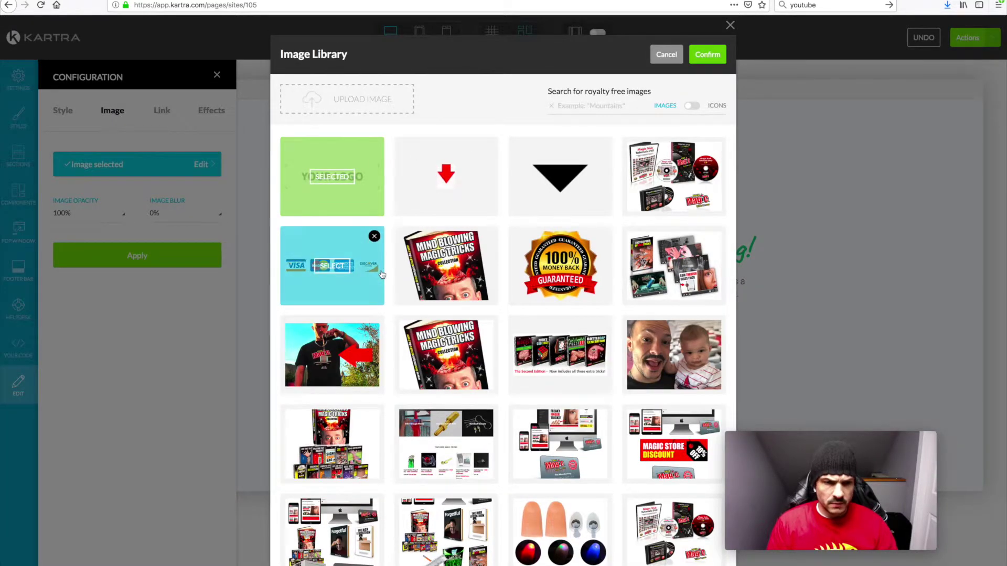
pyautogui.click(585, 108)
pyautogui.write('magi')
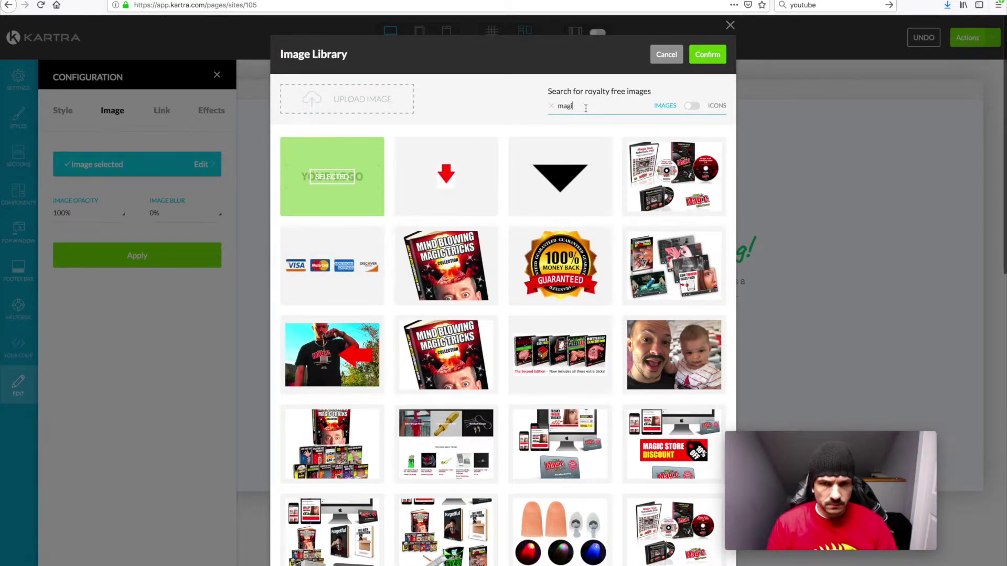
pyautogui.click(550, 106)
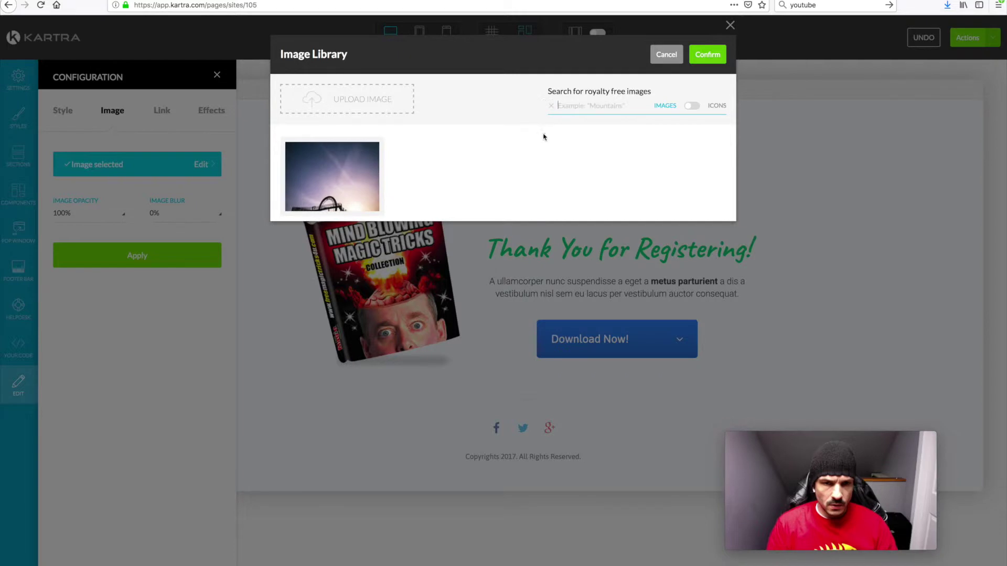
# Replace the logo placeholder with the red Magic logo from the image library, apply it and close the configuration
pyautogui.scroll(-5, 542, 198)
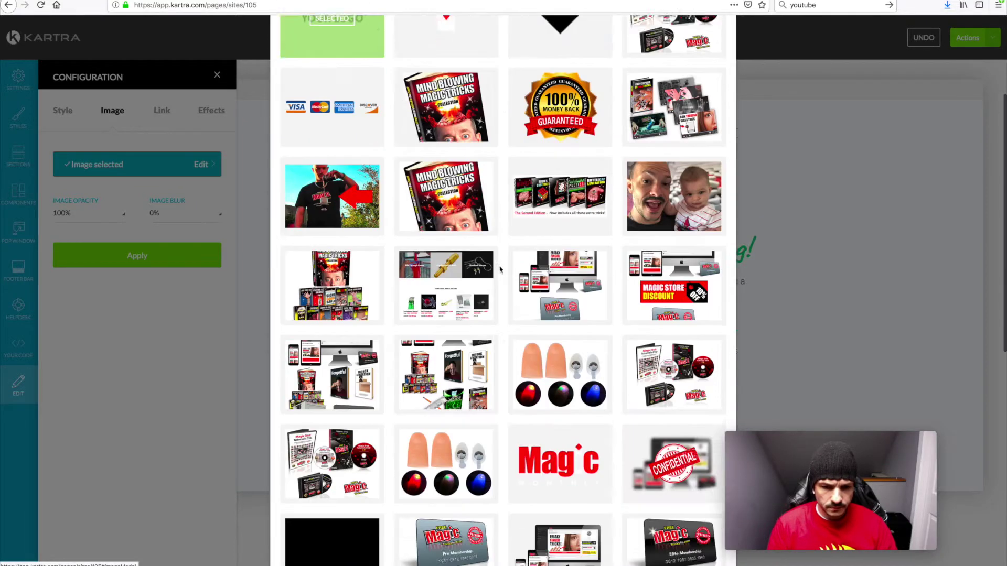
pyautogui.scroll(-8, 560, 402)
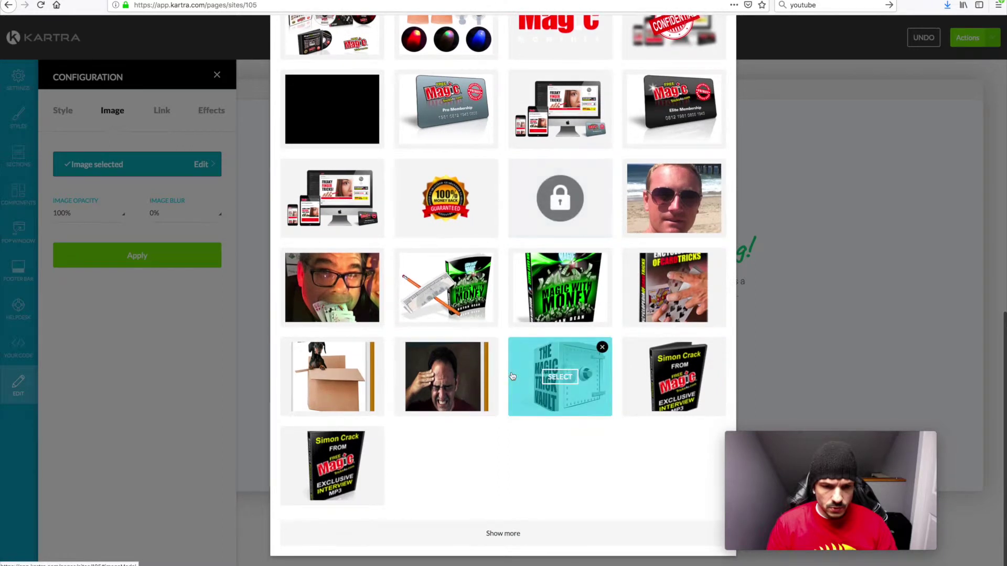
pyautogui.scroll(3, 512, 376)
pyautogui.scroll(6, 513, 376)
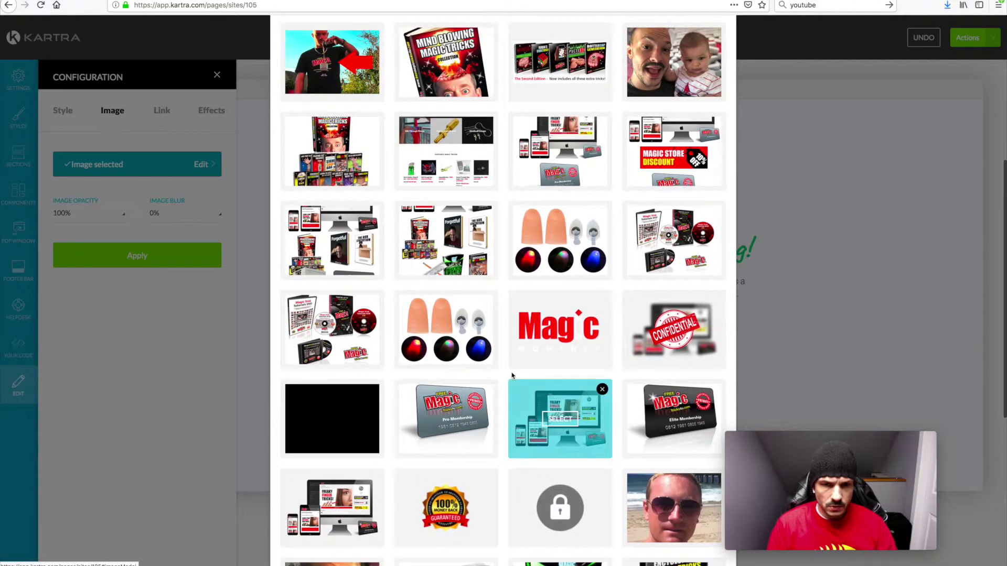
pyautogui.scroll(2, 513, 376)
pyautogui.scroll(-5, 546, 398)
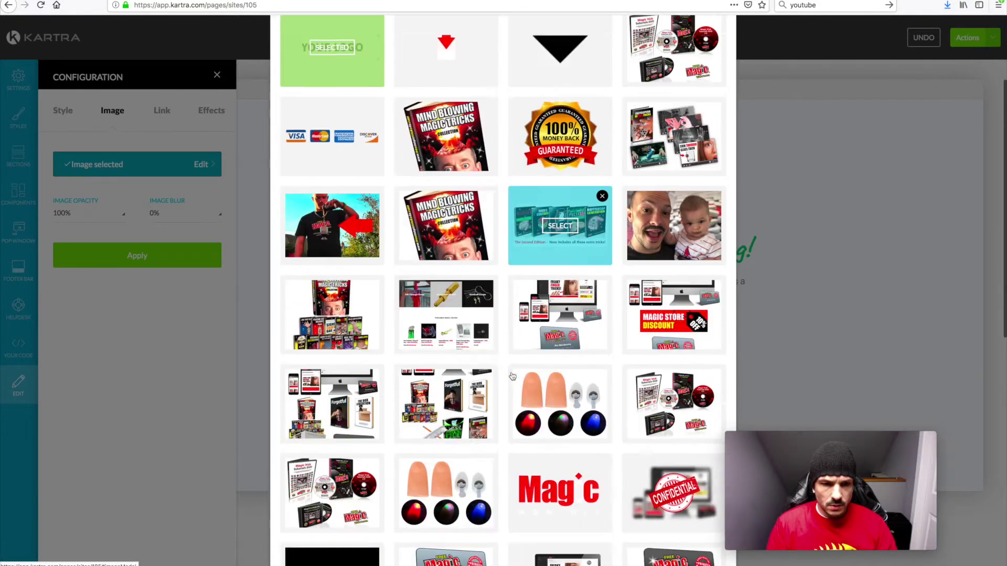
pyautogui.moveTo(561, 410)
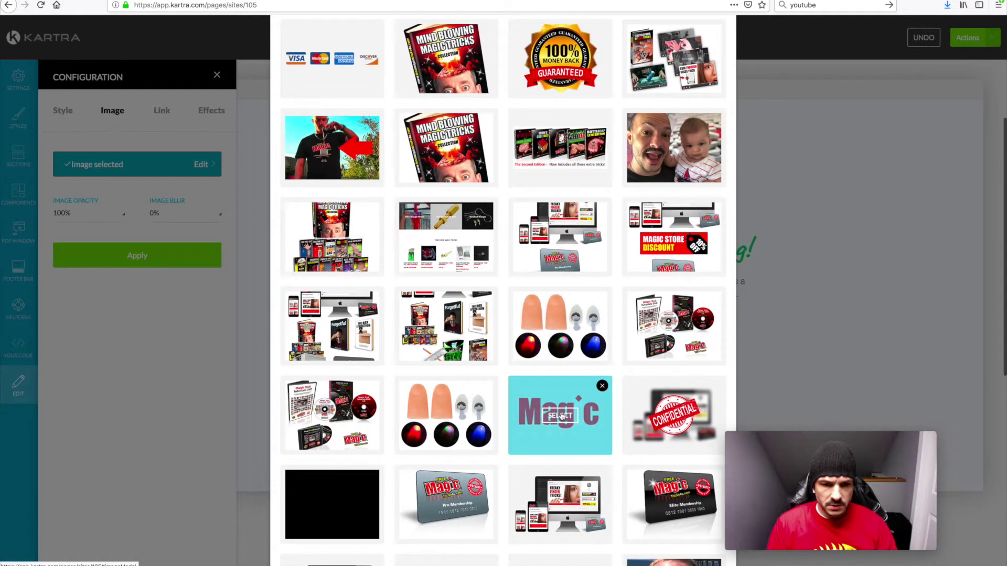
pyautogui.click(562, 415)
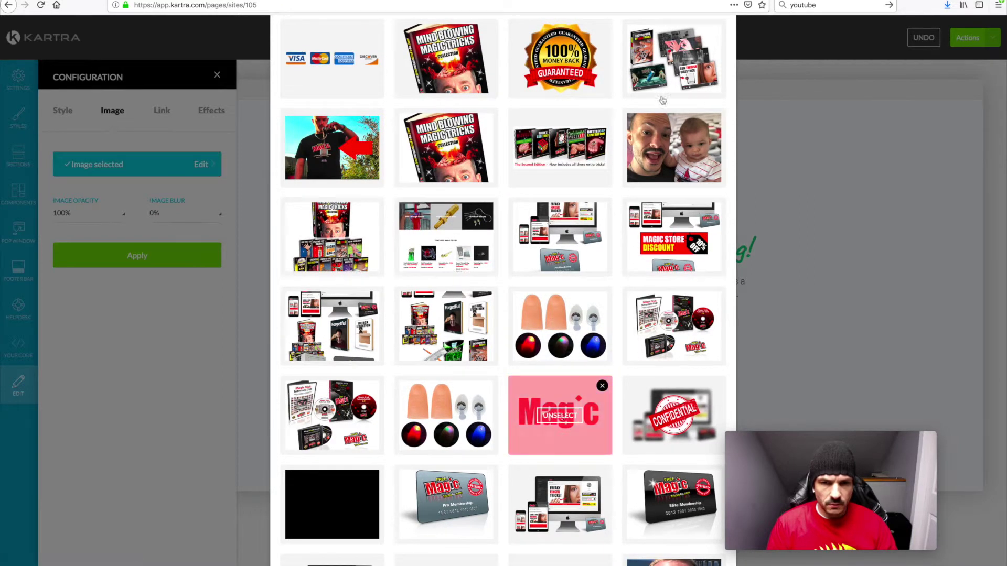
pyautogui.scroll(3, 560, 236)
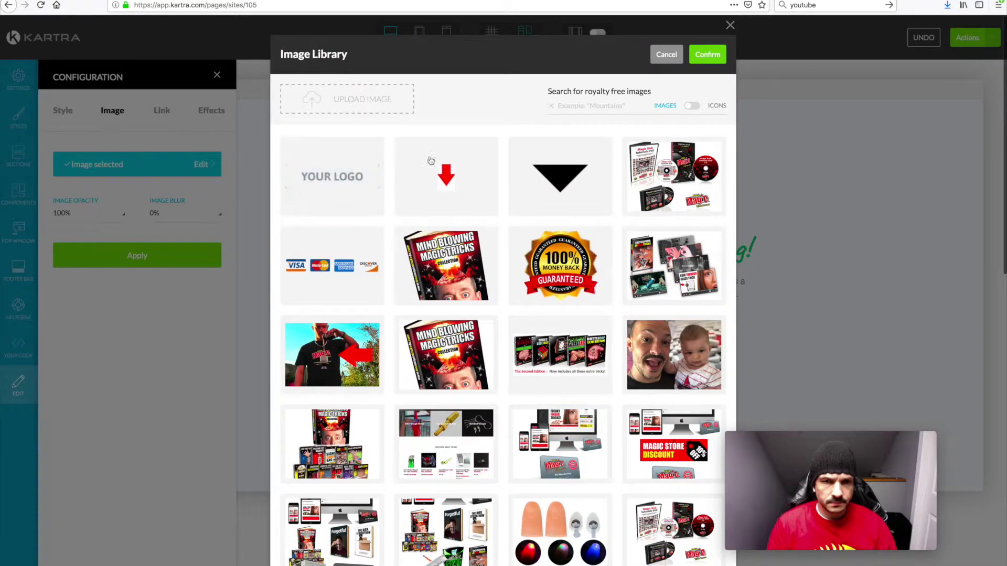
pyautogui.click(709, 56)
pyautogui.click(149, 253)
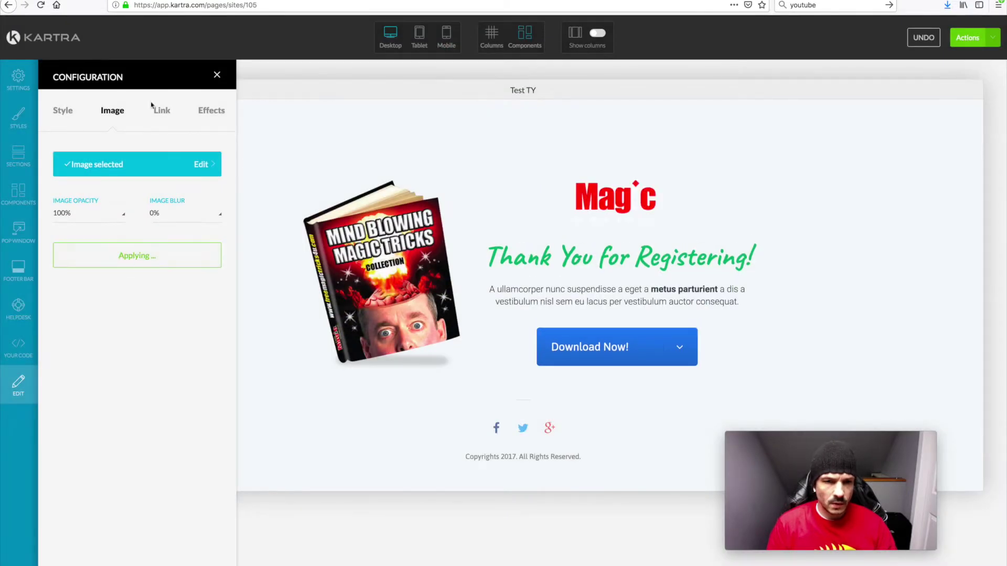
pyautogui.click(216, 76)
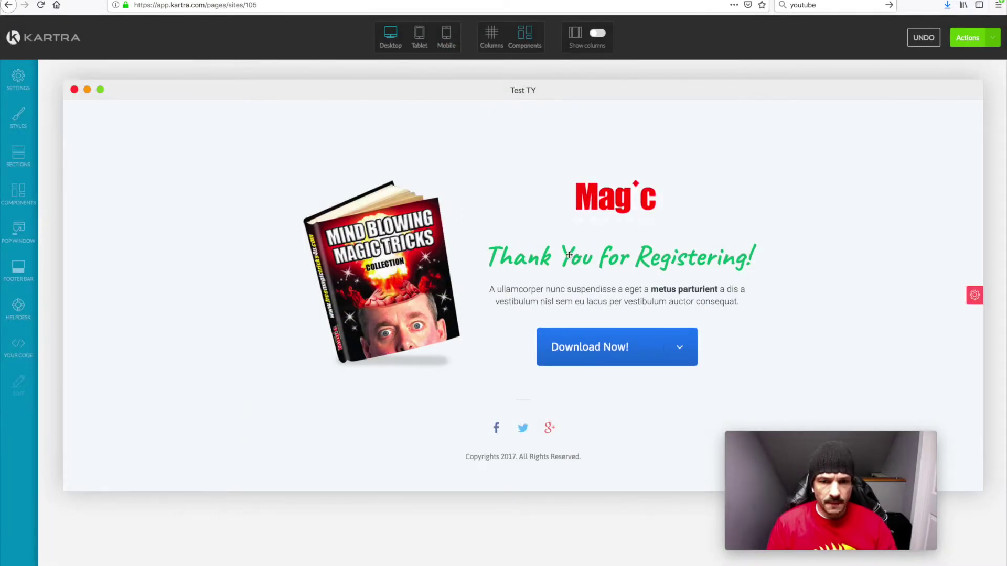
pyautogui.moveTo(572, 255)
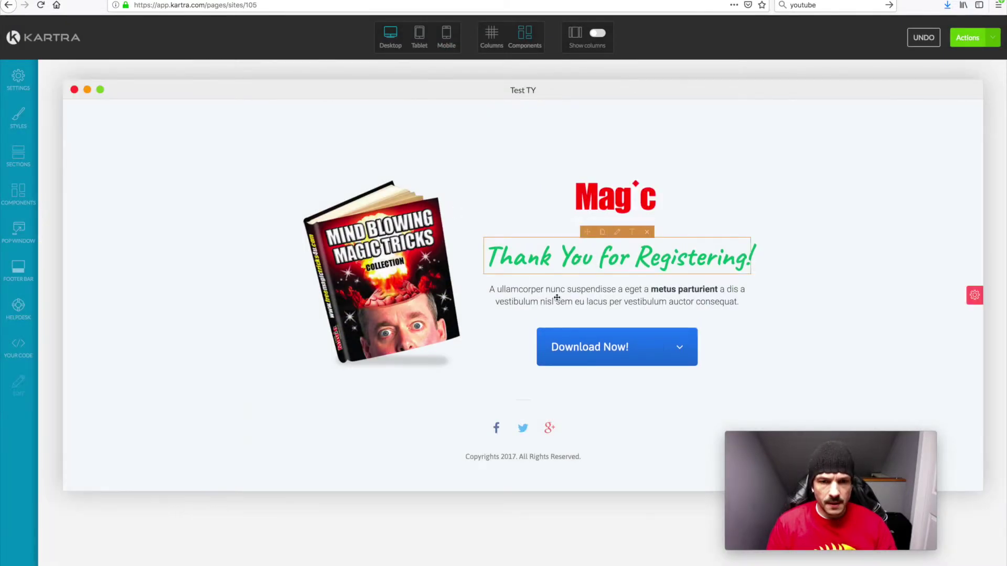
pyautogui.click(618, 233)
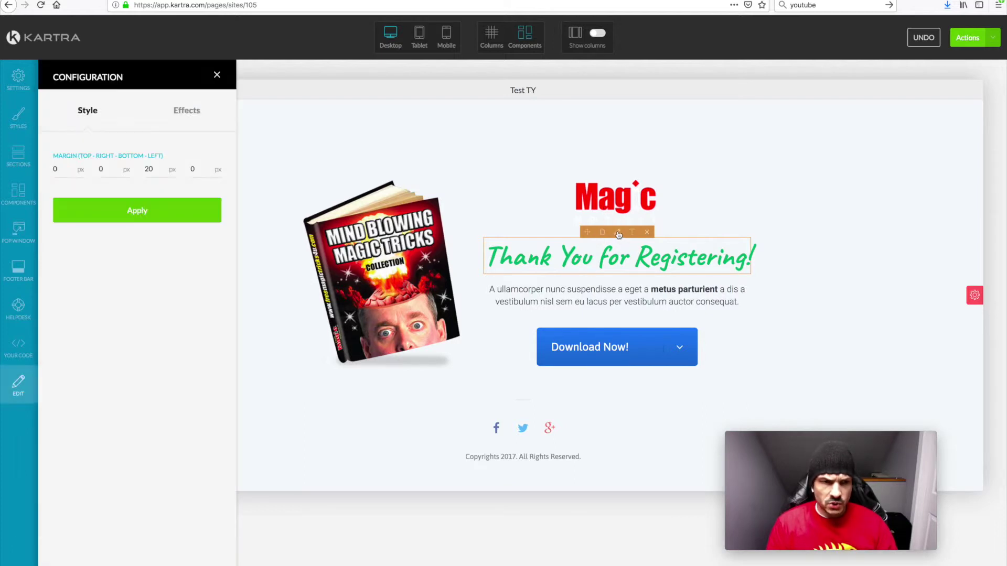
pyautogui.click(183, 111)
pyautogui.click(88, 116)
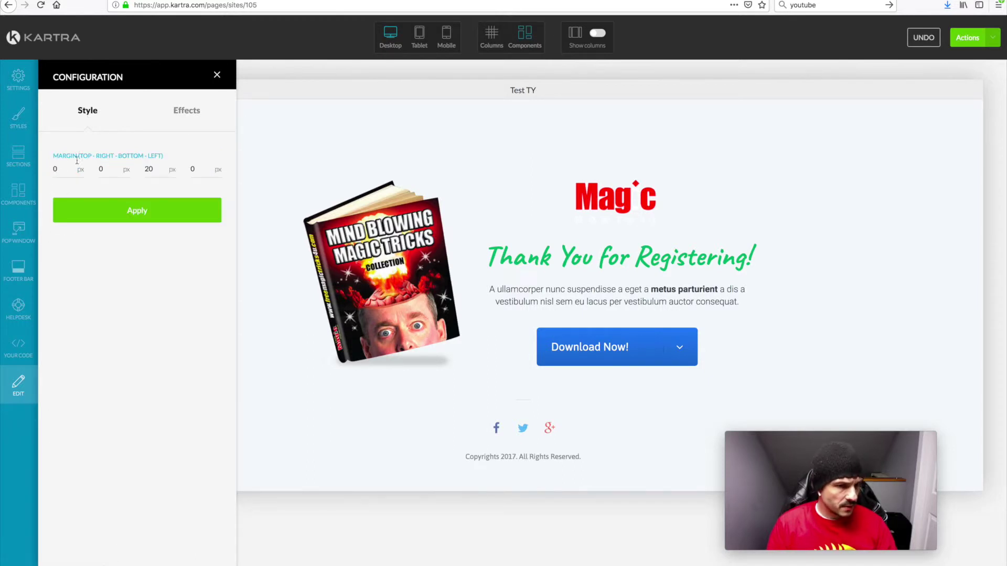
pyautogui.click(216, 77)
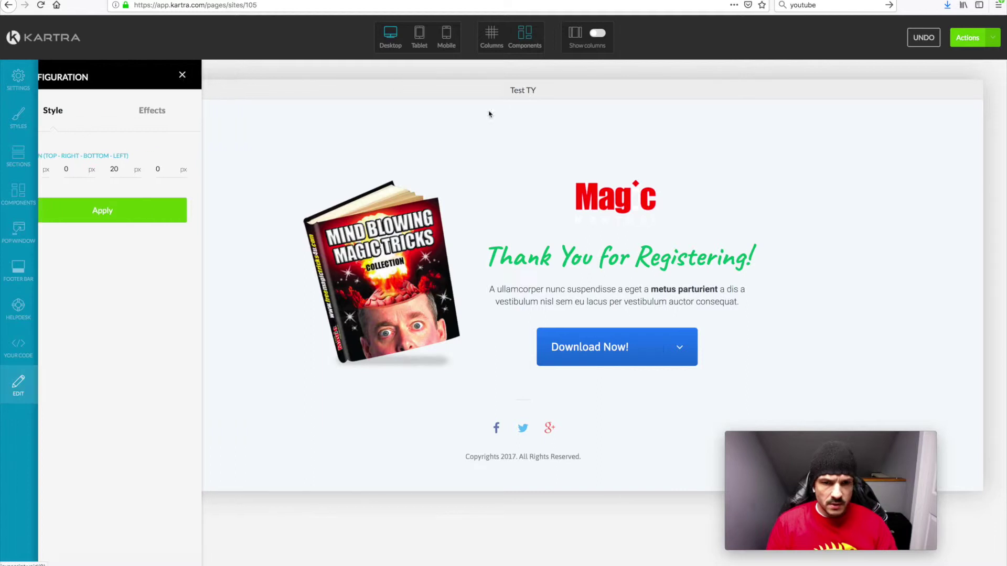
# Shorten the "Thank You for Registering!" headline to "Thank You!"
pyautogui.click(632, 233)
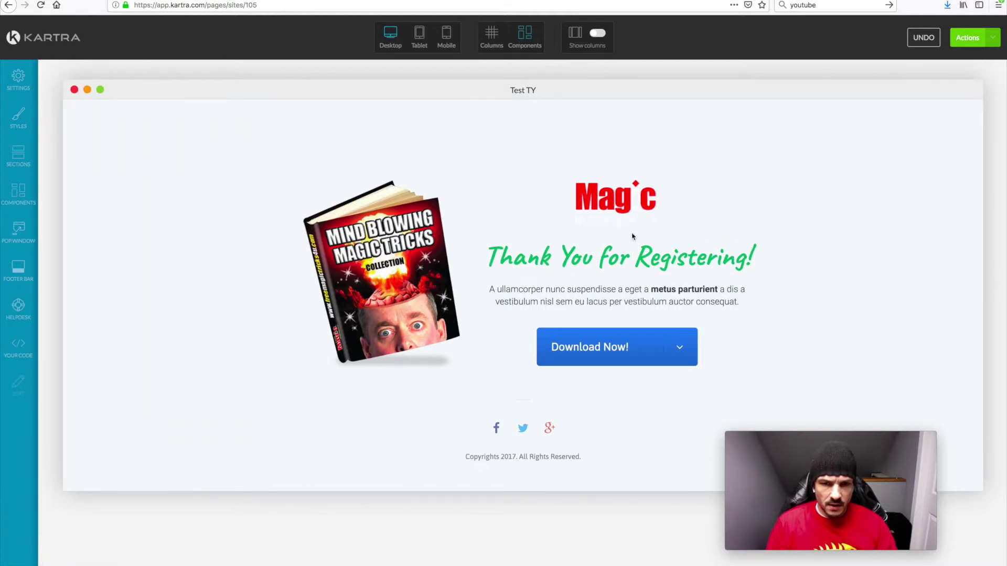
pyautogui.click(530, 210)
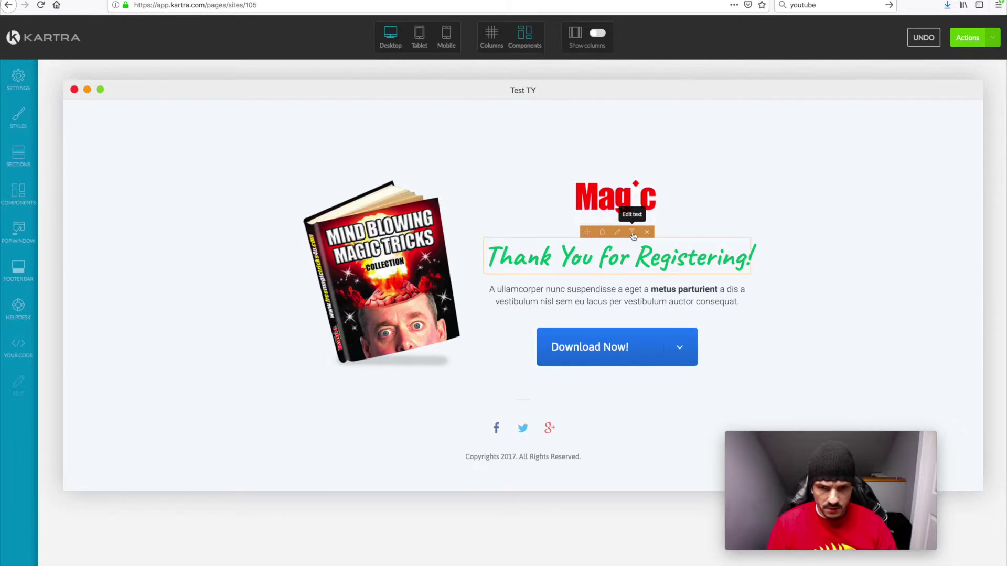
pyautogui.click(632, 234)
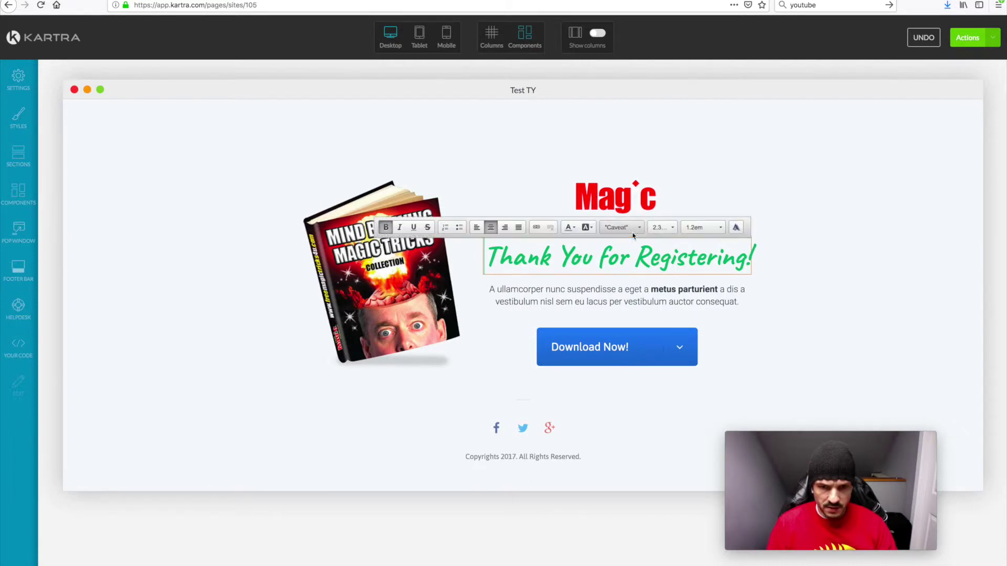
pyautogui.doubleClick(608, 261)
pyautogui.moveTo(593, 260); pyautogui.dragTo(798, 268)
pyautogui.click(636, 256)
pyautogui.moveTo(593, 261); pyautogui.dragTo(744, 260)
pyautogui.press('BackSpace')
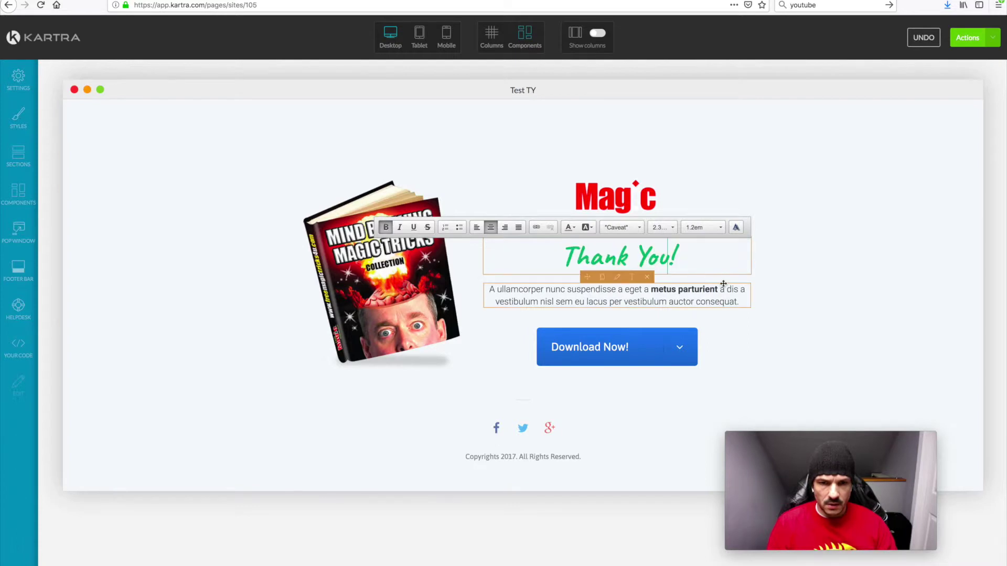
# Change the font of the whole "Thank You!" headline to Candal and finish editing the text
pyautogui.tripleClick(606, 259)
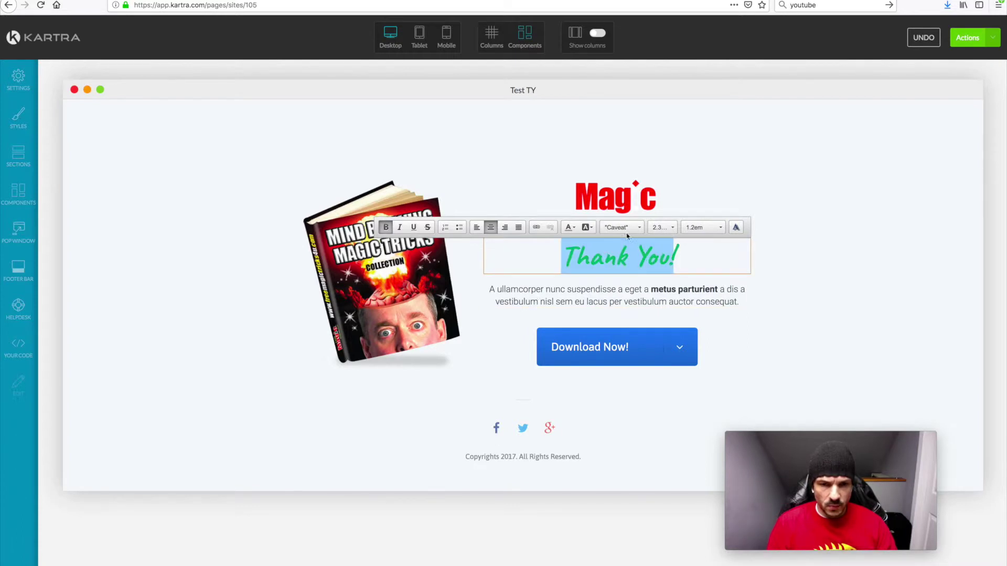
pyautogui.click(620, 229)
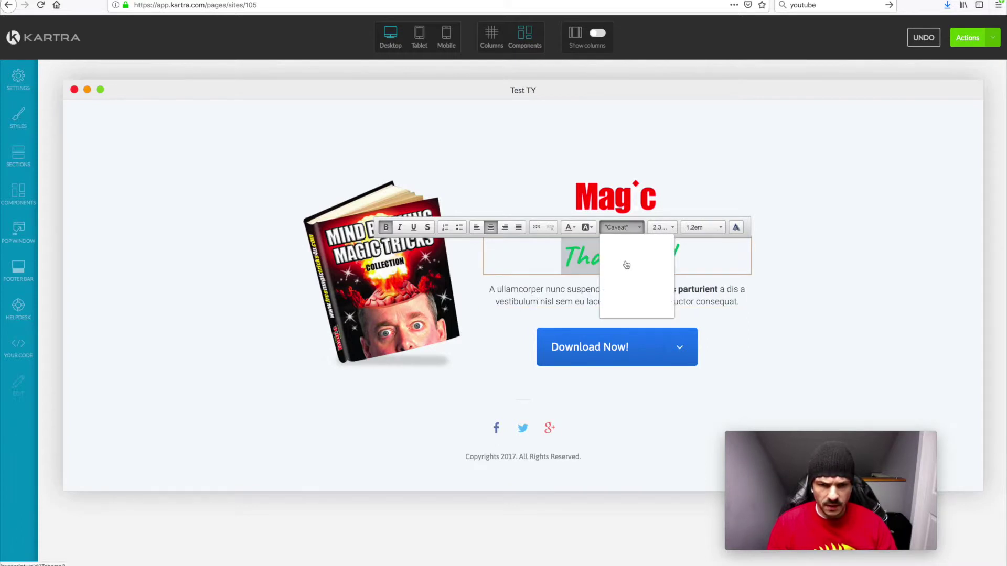
pyautogui.scroll(-5, 631, 292)
pyautogui.scroll(-8, 630, 288)
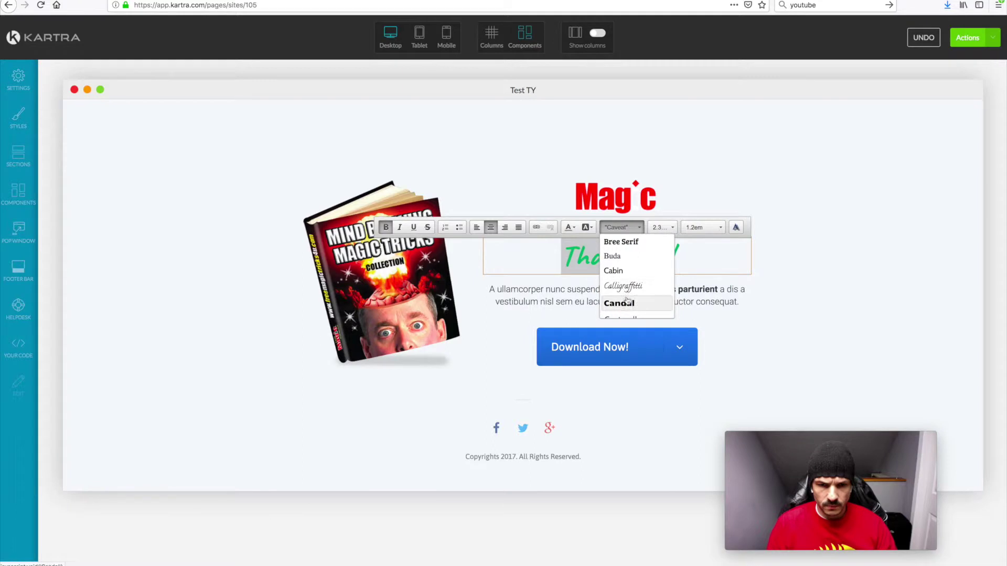
pyautogui.click(622, 305)
pyautogui.click(516, 168)
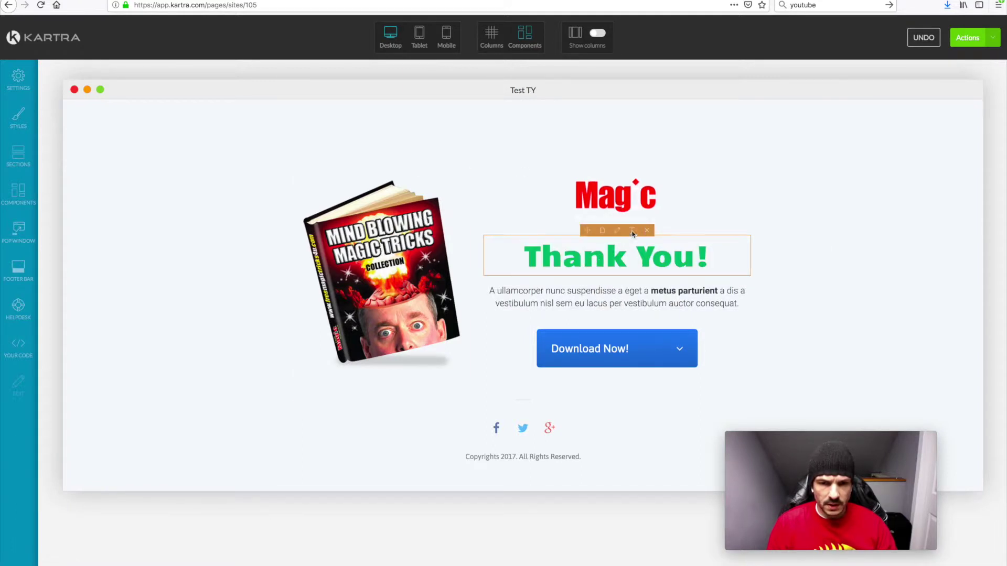
# Recolour the whole "Thank You!" headline red to match the logo and finish editing the text
pyautogui.click(601, 257)
pyautogui.tripleClick(601, 256)
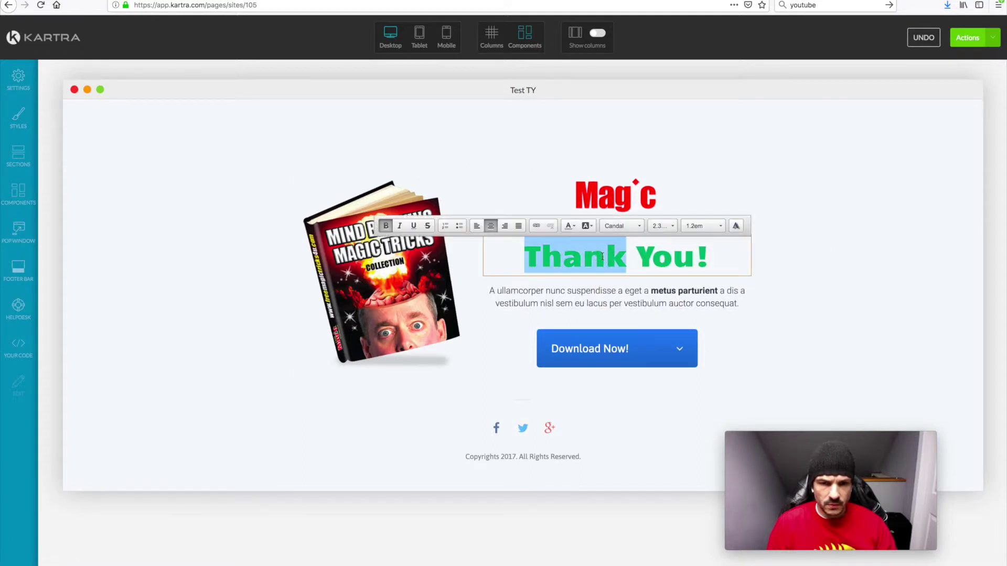
pyautogui.click(569, 227)
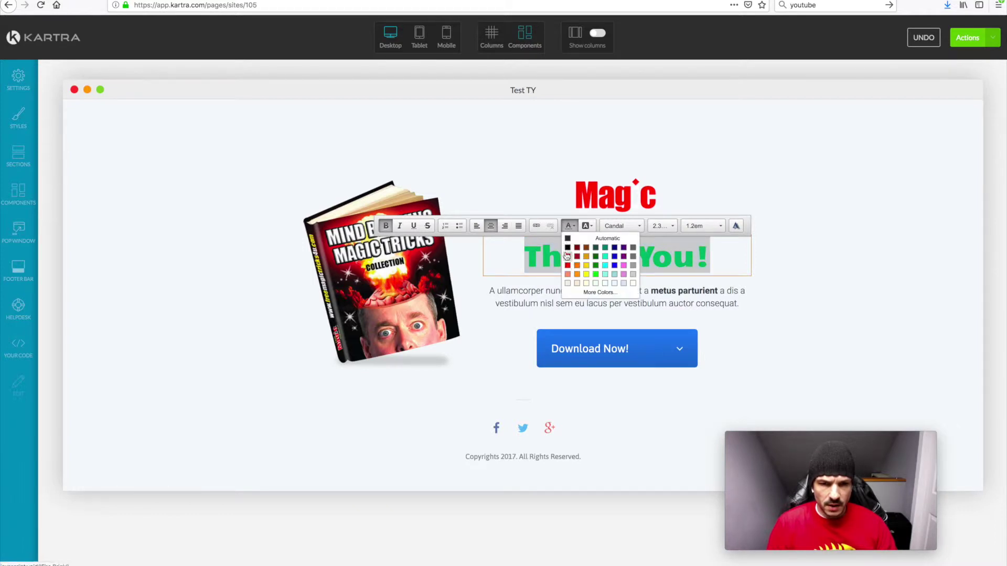
pyautogui.click(566, 248)
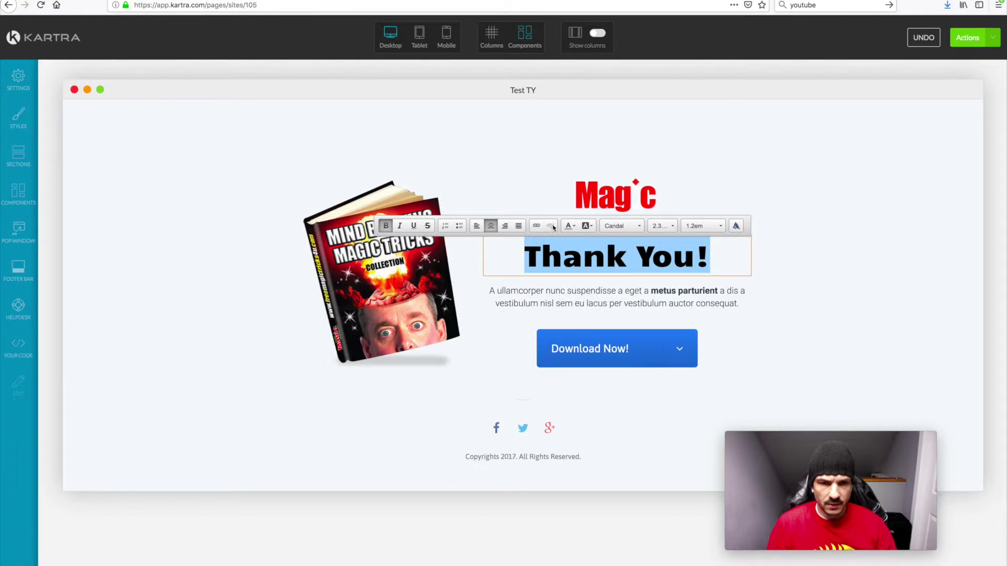
pyautogui.click(569, 226)
pyautogui.click(567, 254)
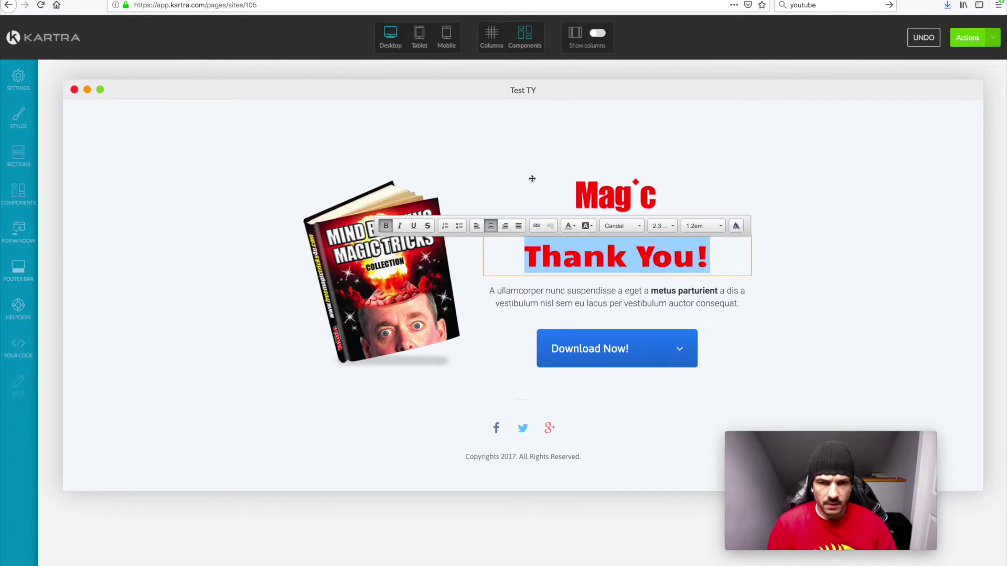
pyautogui.click(562, 308)
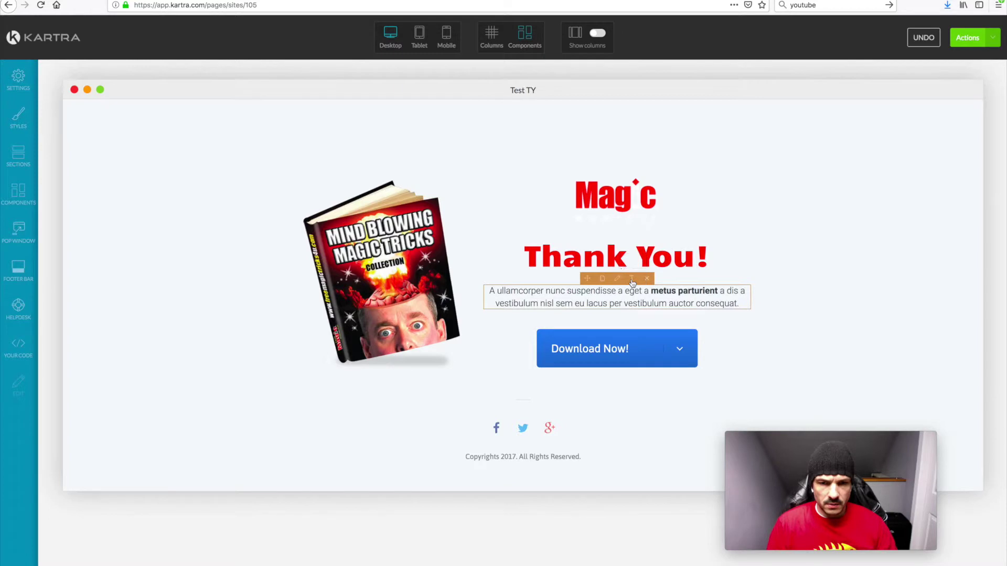
# Replace the placeholder paragraph under the headline with "Please download your free report below..."
pyautogui.click(632, 280)
pyautogui.moveTo(739, 304); pyautogui.dragTo(490, 293)
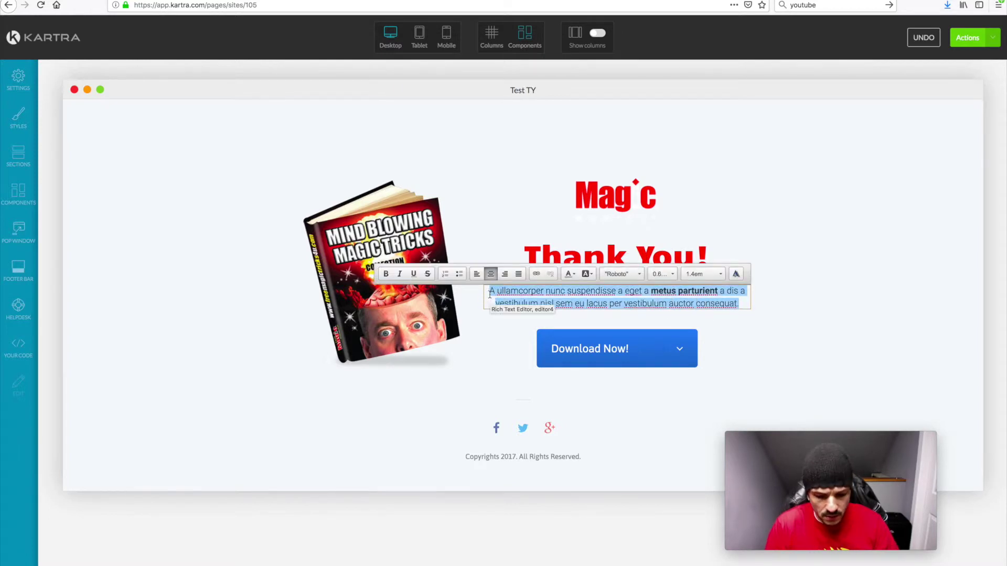
pyautogui.write('P')
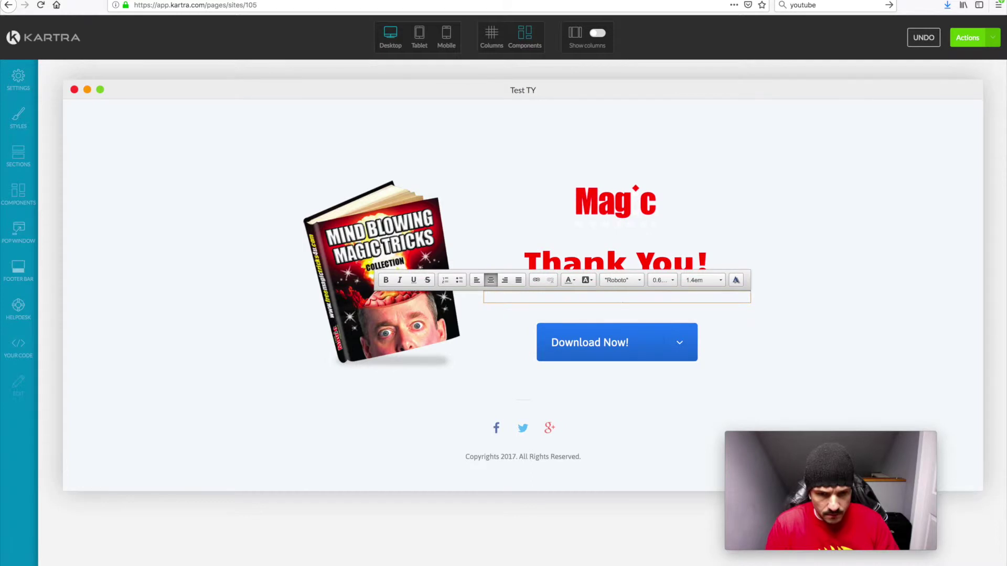
pyautogui.write('lease download ')
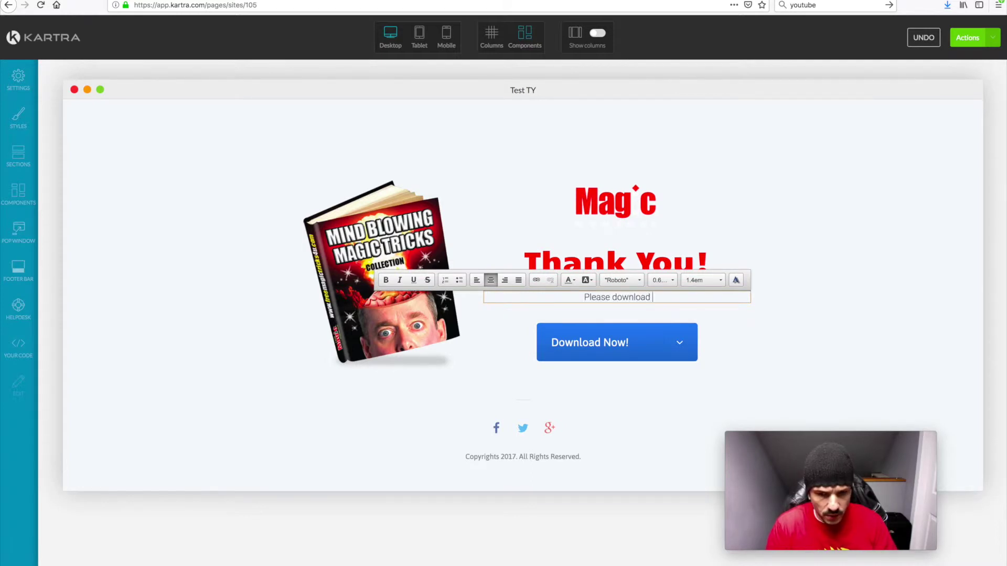
pyautogui.write('your')
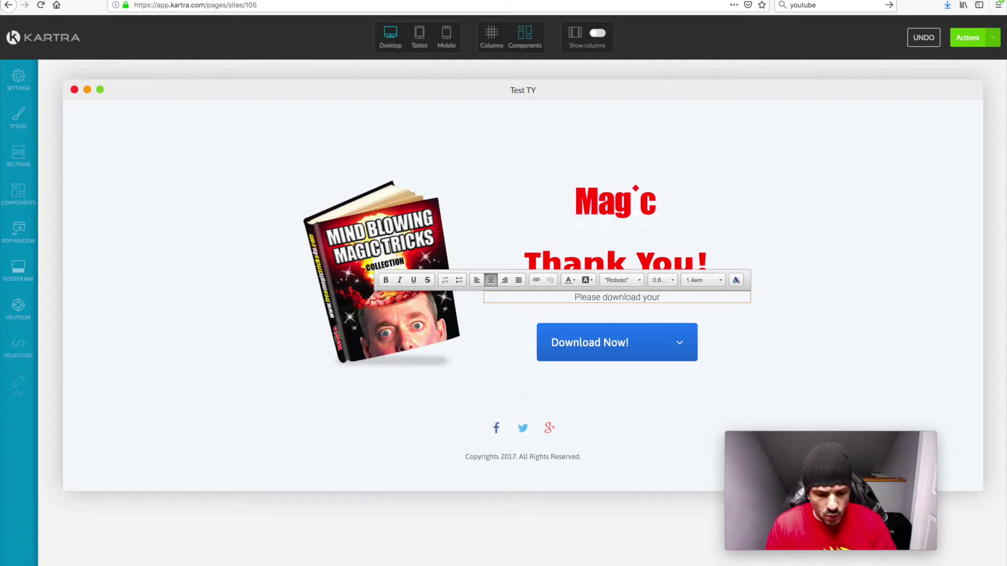
pyautogui.write(' free report below')
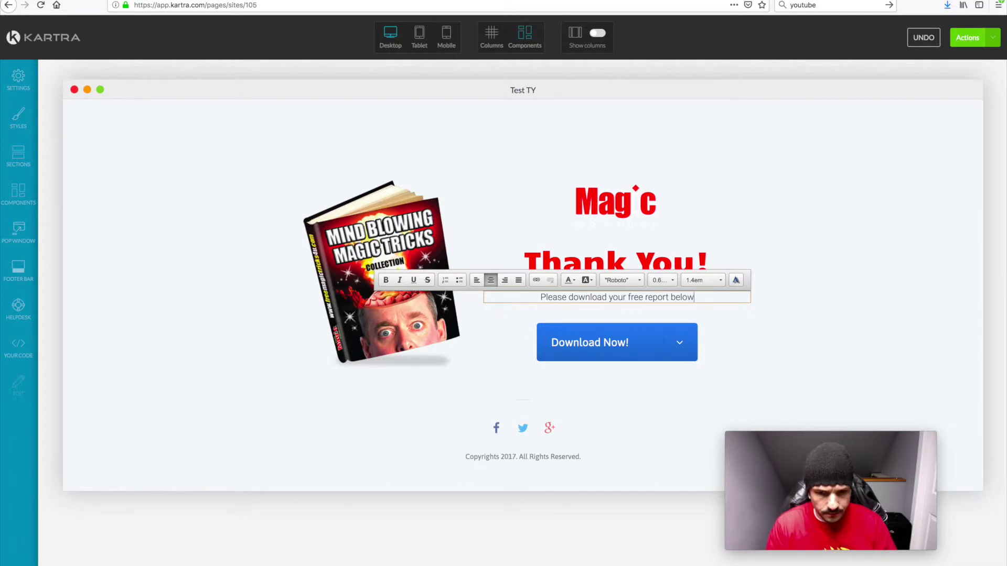
pyautogui.write('...')
pyautogui.click(490, 208)
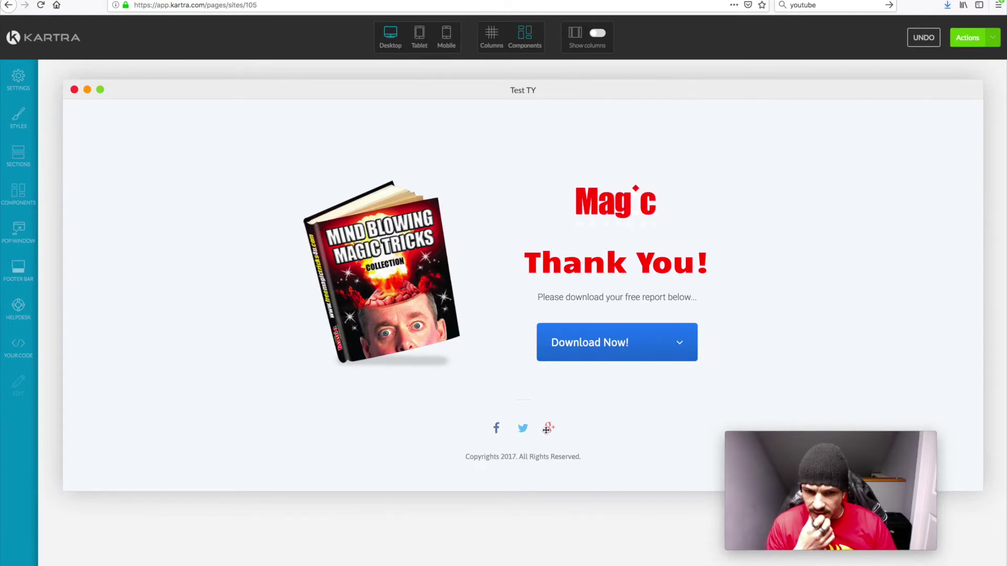
# Remove the Google+ icon and the copyright line from the page footer
pyautogui.click(576, 412)
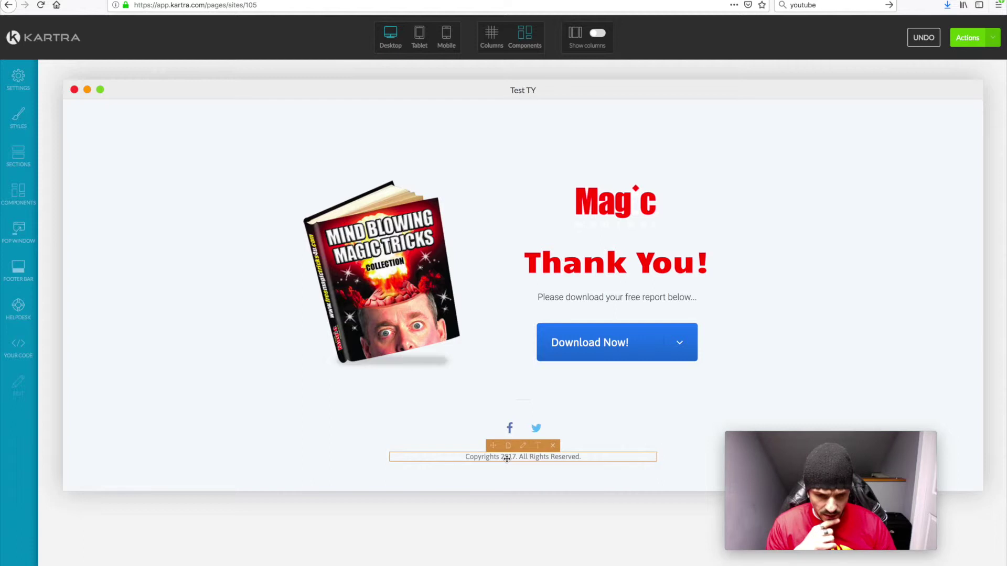
pyautogui.click(538, 445)
pyautogui.hotkey('ctrl', 'a')
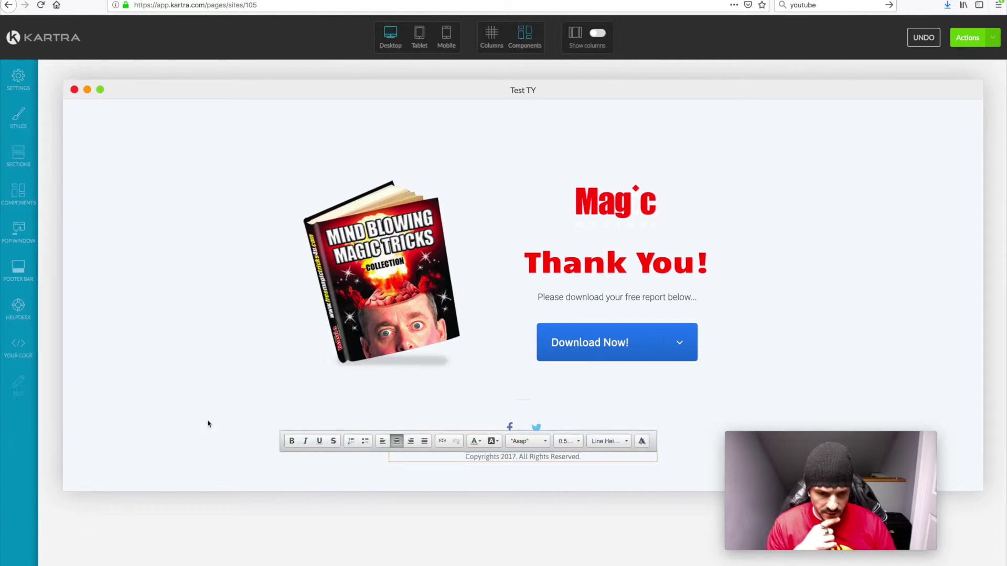
pyautogui.click(209, 424)
pyautogui.moveTo(517, 451)
pyautogui.click(554, 447)
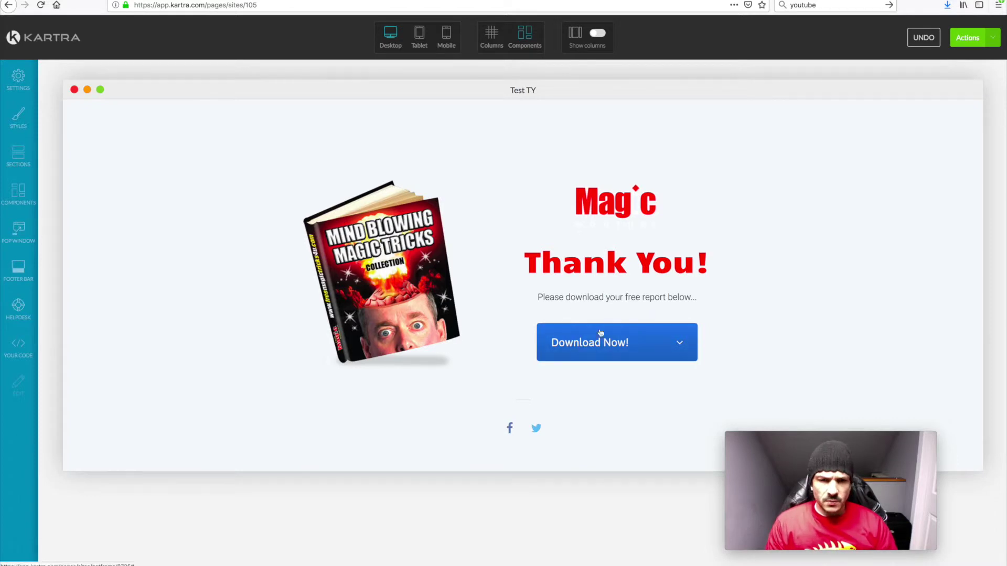
# Set the "Download Now!" button's background colour to red, rgb(255, 0, 0), and apply it
pyautogui.moveTo(602, 332)
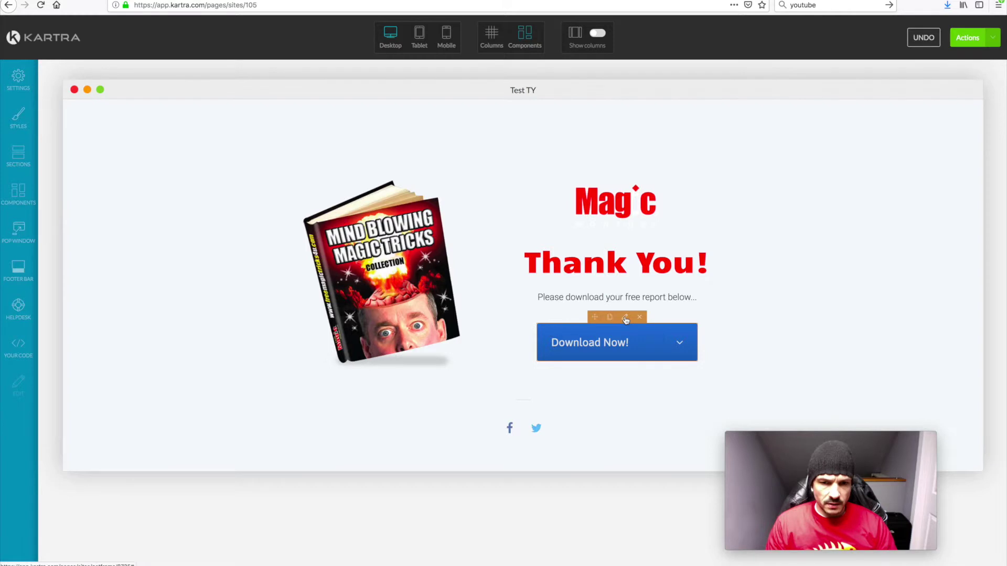
pyautogui.click(626, 319)
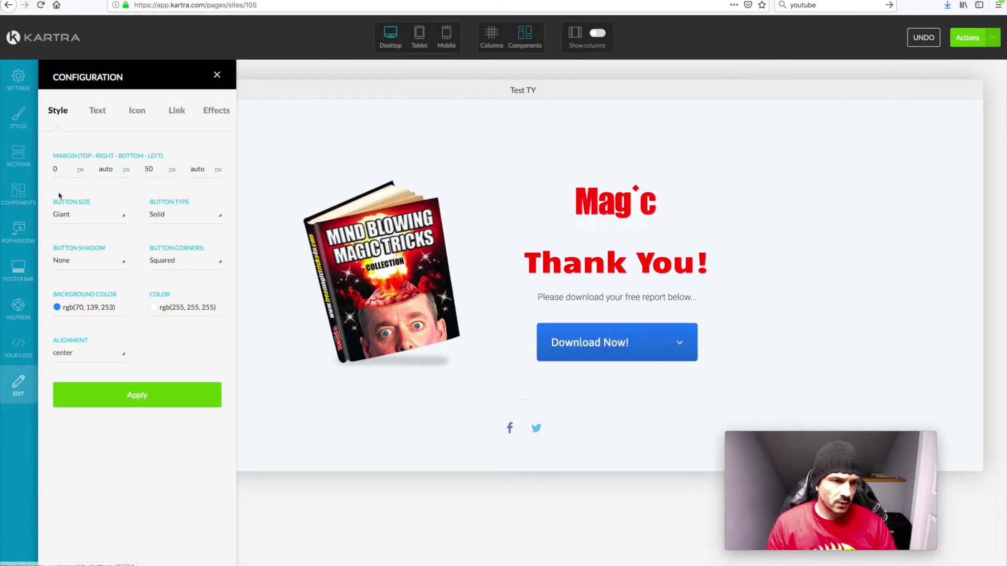
pyautogui.click(57, 308)
pyautogui.click(137, 341)
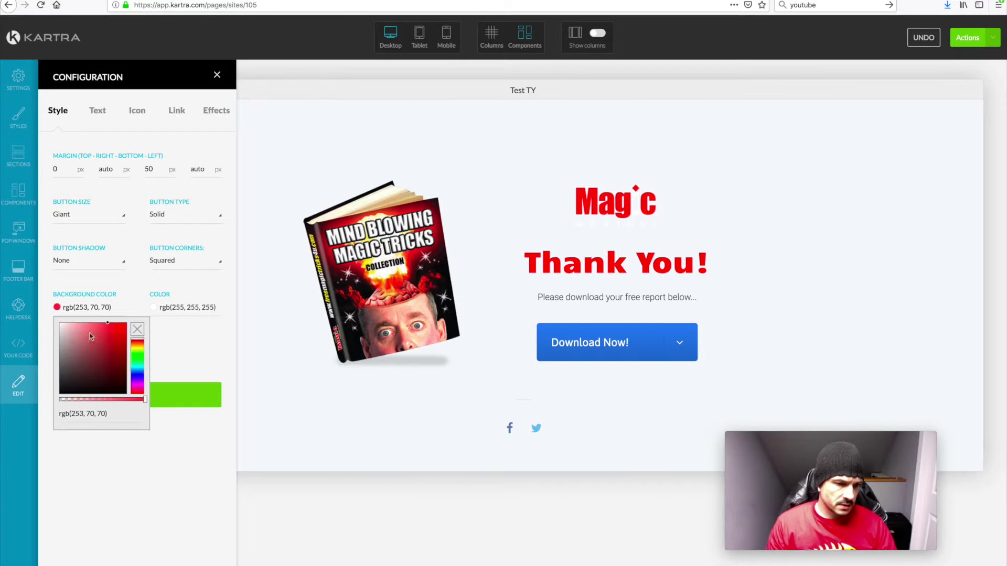
pyautogui.click(180, 400)
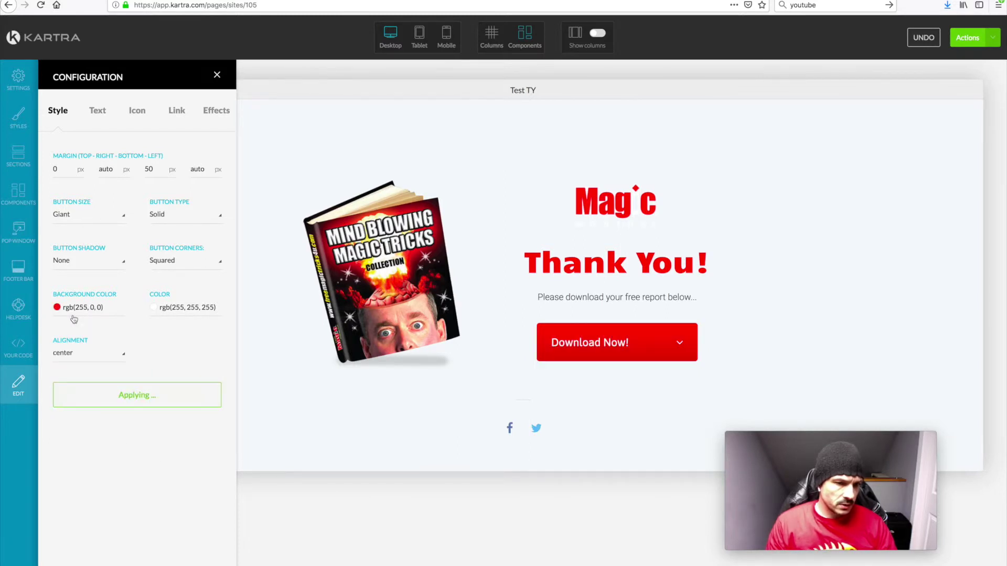
# Try the Small size on the "Download Now!" button and apply it
pyautogui.click(65, 215)
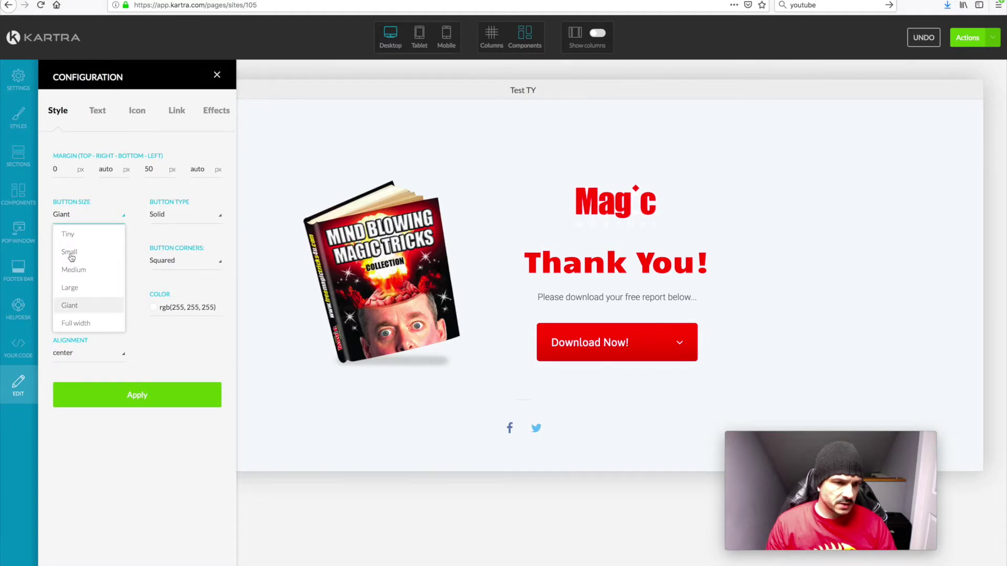
pyautogui.click(69, 253)
pyautogui.click(61, 398)
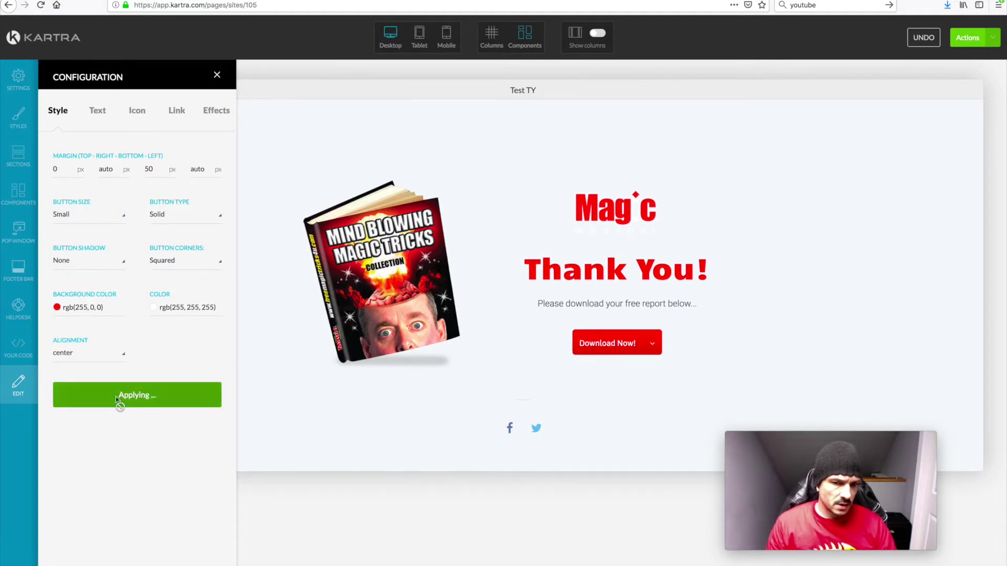
# Set the "Download Now!" button's size to Full width and apply it
pyautogui.click(57, 215)
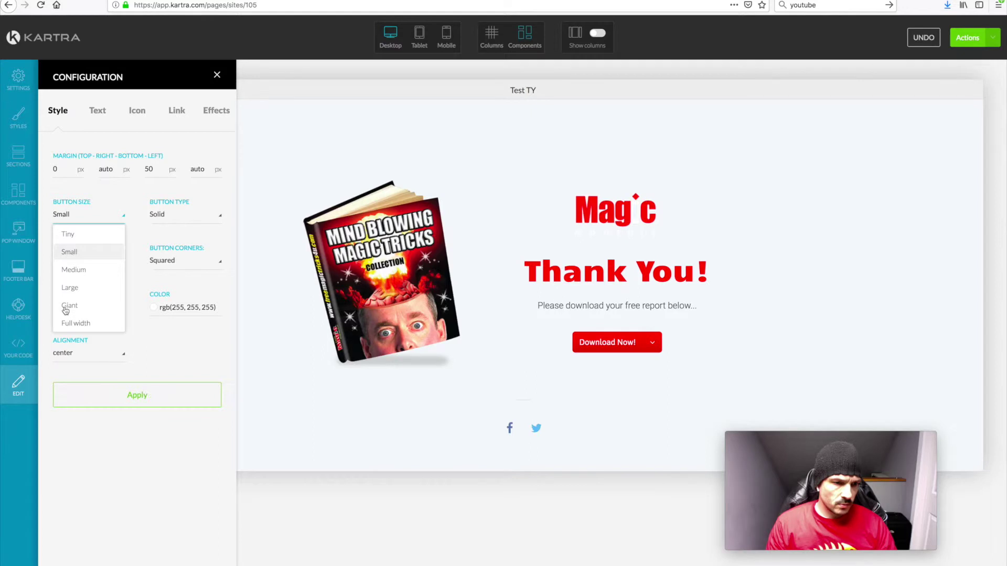
pyautogui.click(67, 323)
pyautogui.click(129, 402)
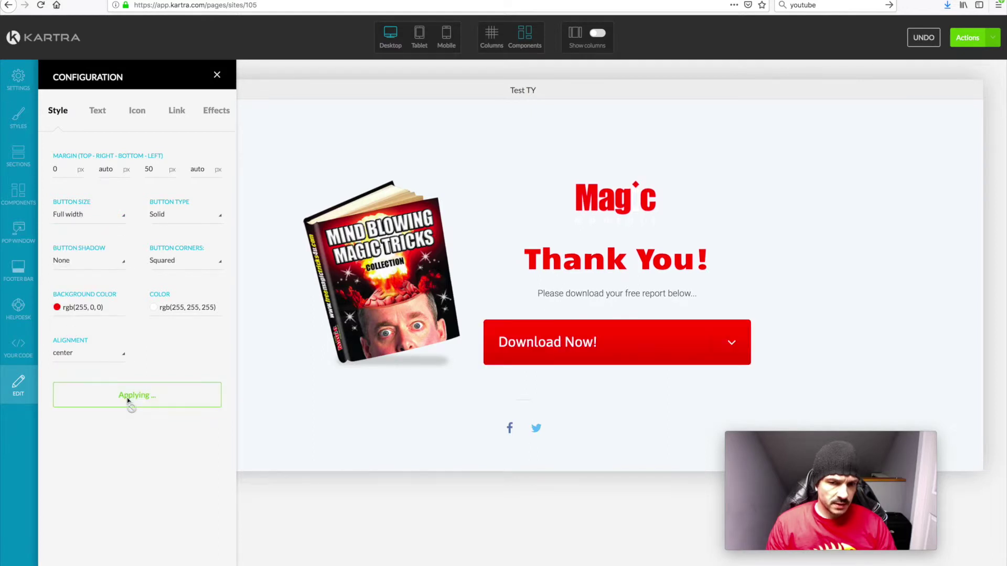
# Try the Hollow type on the "Download Now!" button and apply it, and restore the Solid type
pyautogui.click(160, 216)
pyautogui.click(168, 255)
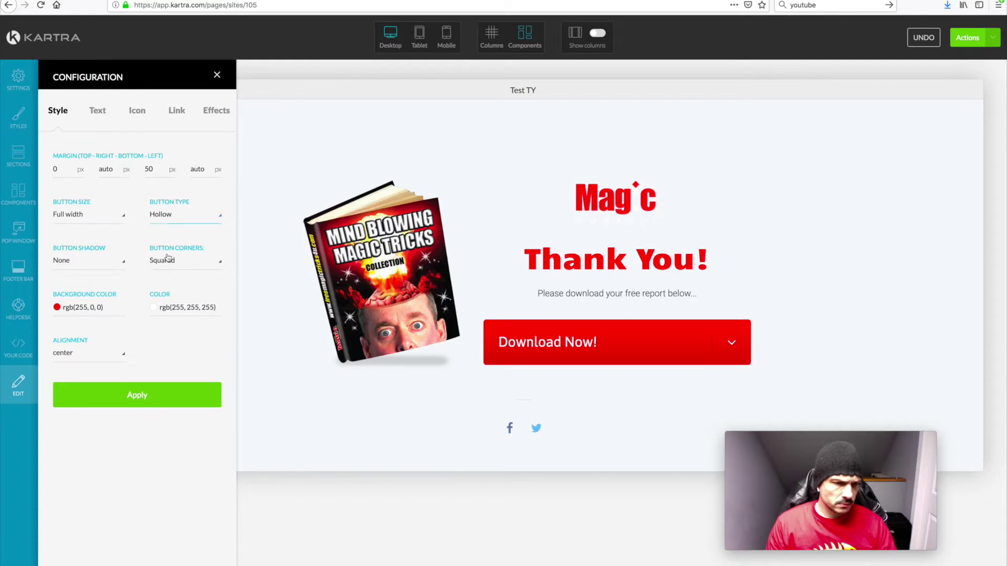
pyautogui.click(131, 395)
pyautogui.click(167, 214)
pyautogui.click(162, 231)
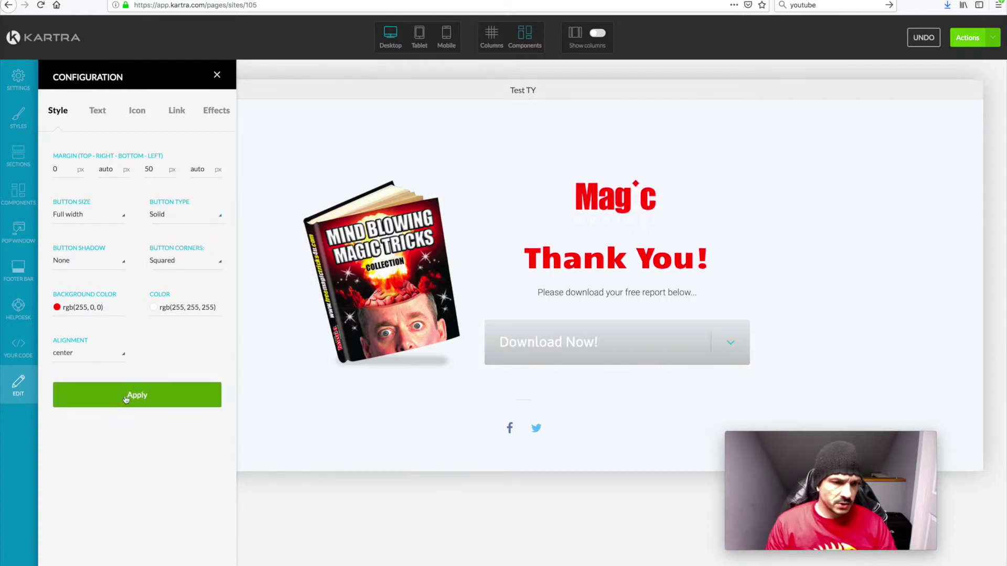
pyautogui.click(126, 398)
# Set the "Download Now!" button's corners to Rounded and apply the change
pyautogui.click(160, 261)
pyautogui.click(169, 299)
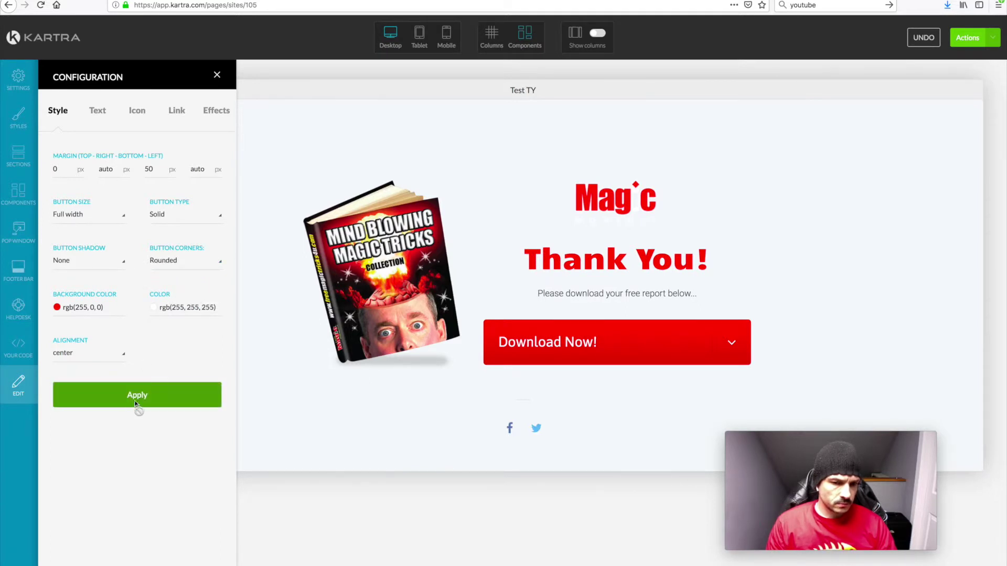
pyautogui.click(136, 402)
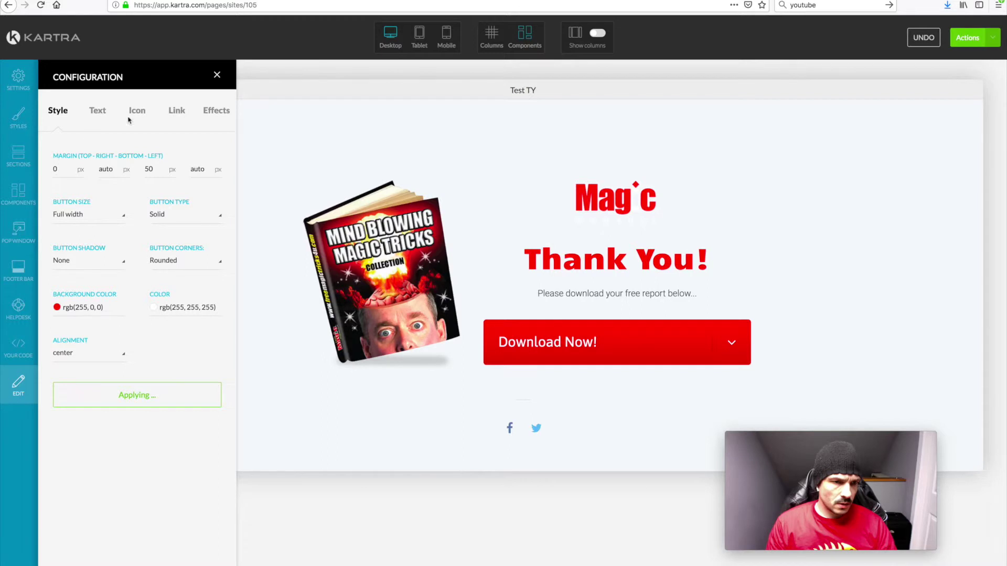
# Replace the download button's text with "Let Me Have it!" and apply it
pyautogui.click(96, 110)
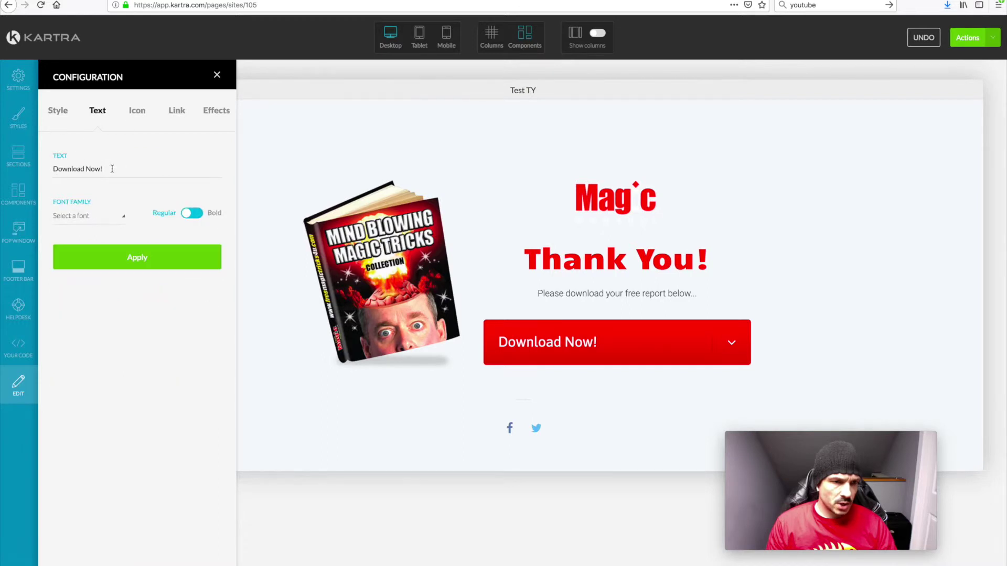
pyautogui.moveTo(112, 168); pyautogui.dragTo(39, 172)
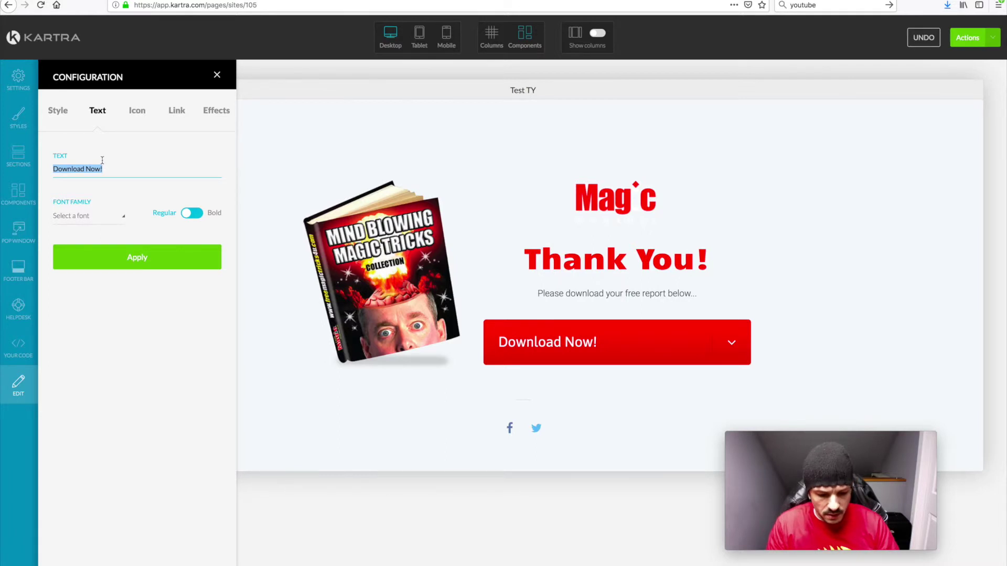
pyautogui.write('Let')
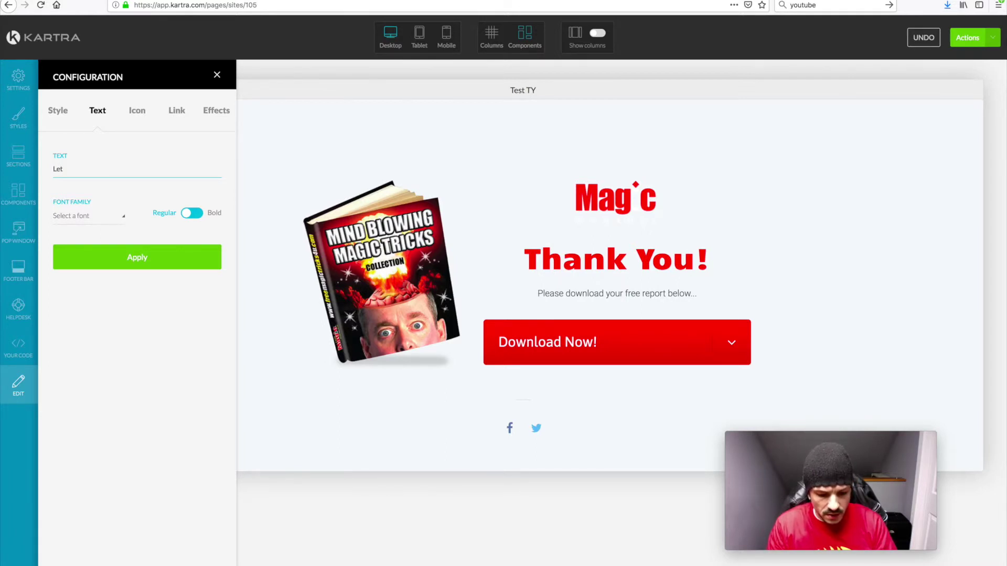
pyautogui.write(' Me Have it!')
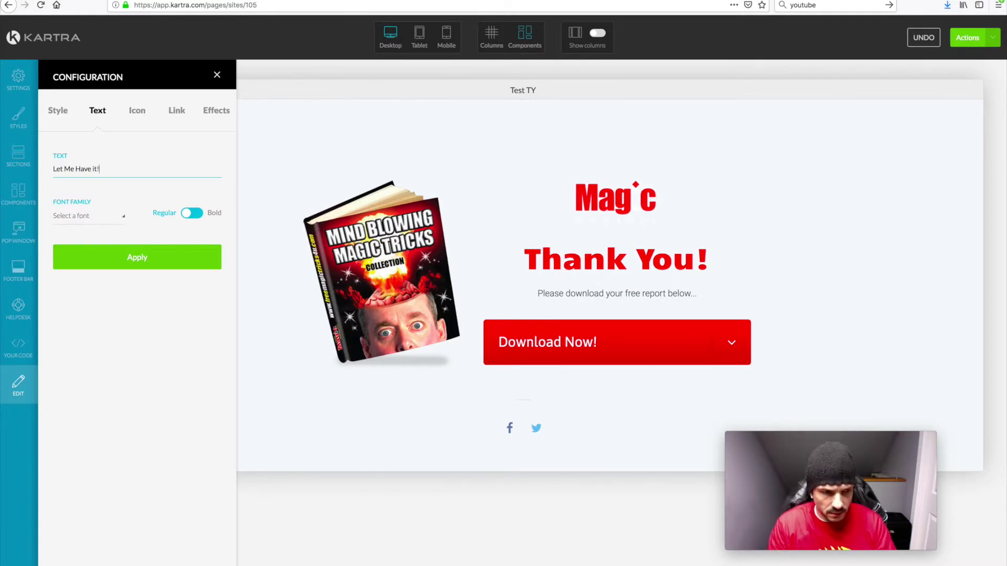
pyautogui.click(144, 261)
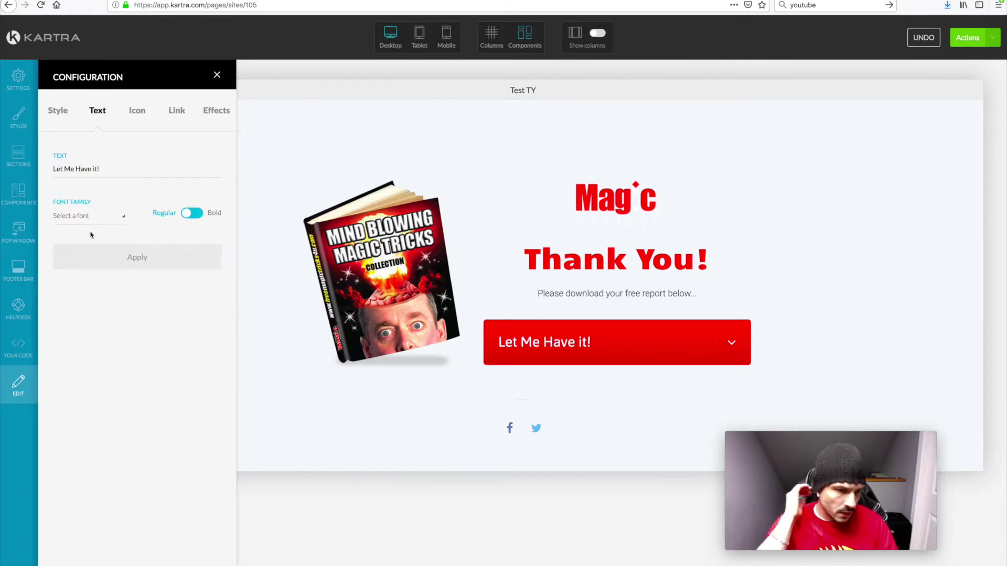
# Turn off the icon display on the "Let Me Have it!" button and apply the change
pyautogui.click(137, 111)
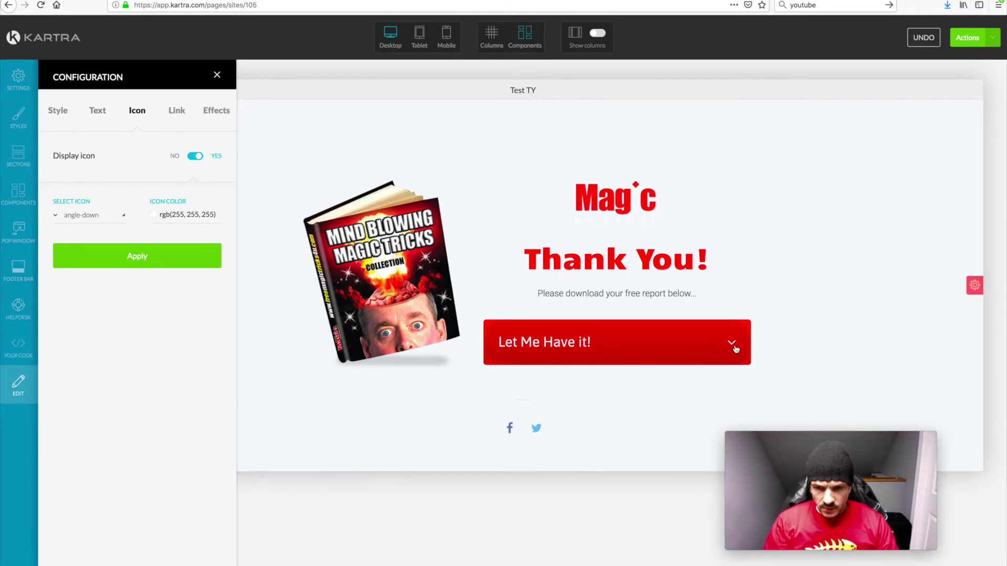
pyautogui.click(199, 157)
pyautogui.click(135, 199)
# Set the "Let Me Have it!" button's link action to download a file
pyautogui.click(177, 112)
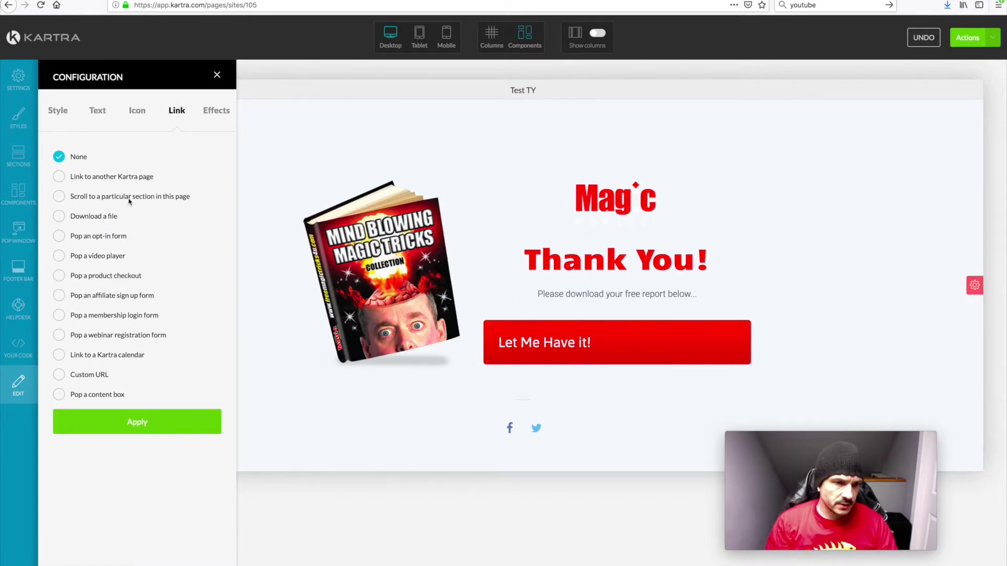
pyautogui.click(58, 218)
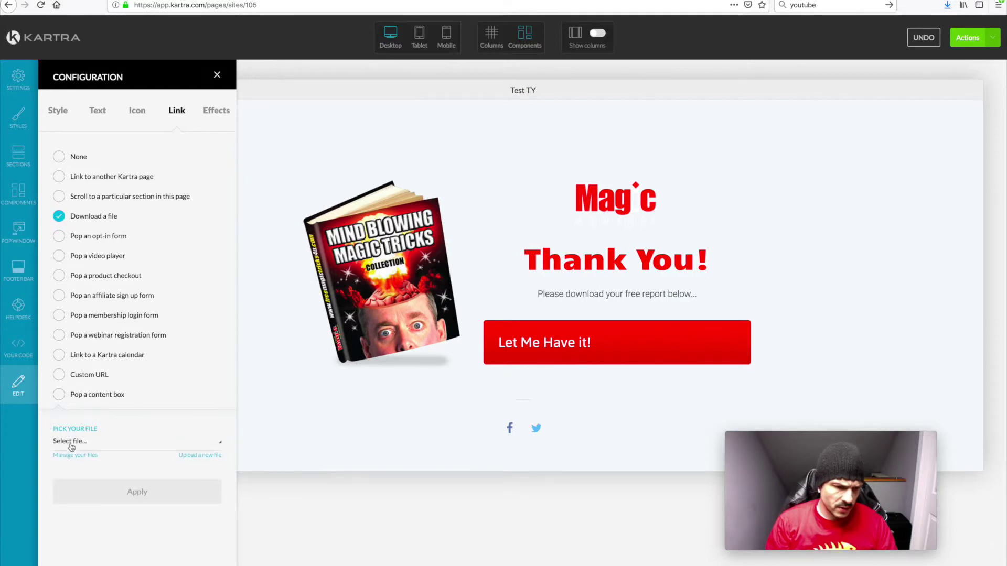
pyautogui.click(199, 455)
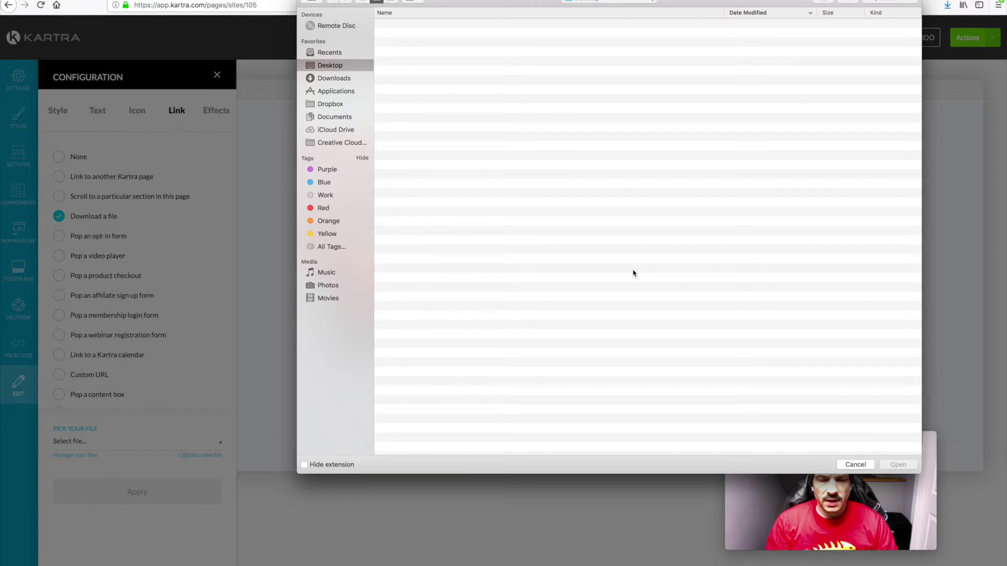
pyautogui.press('Escape')
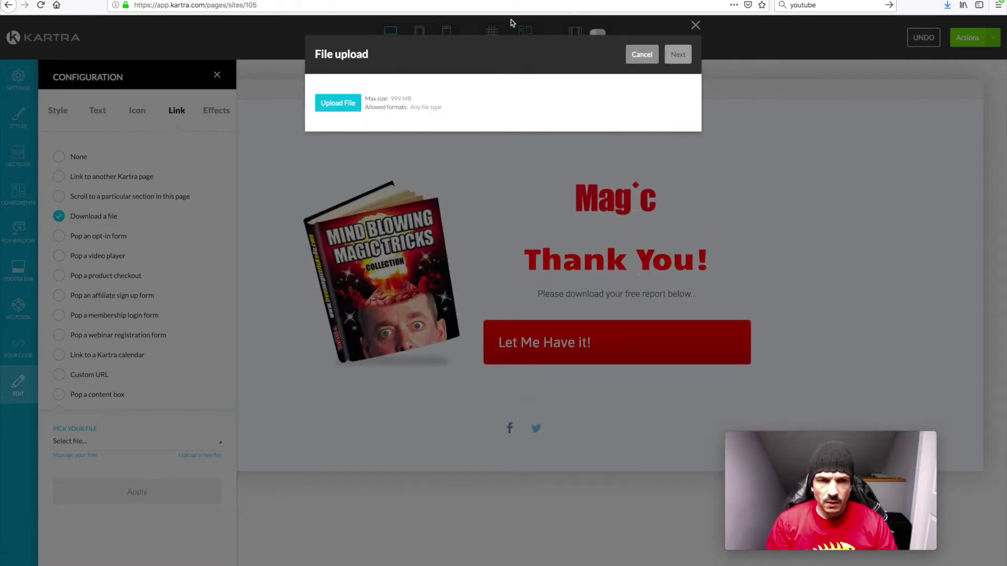
pyautogui.moveTo(392, 99); pyautogui.dragTo(410, 100)
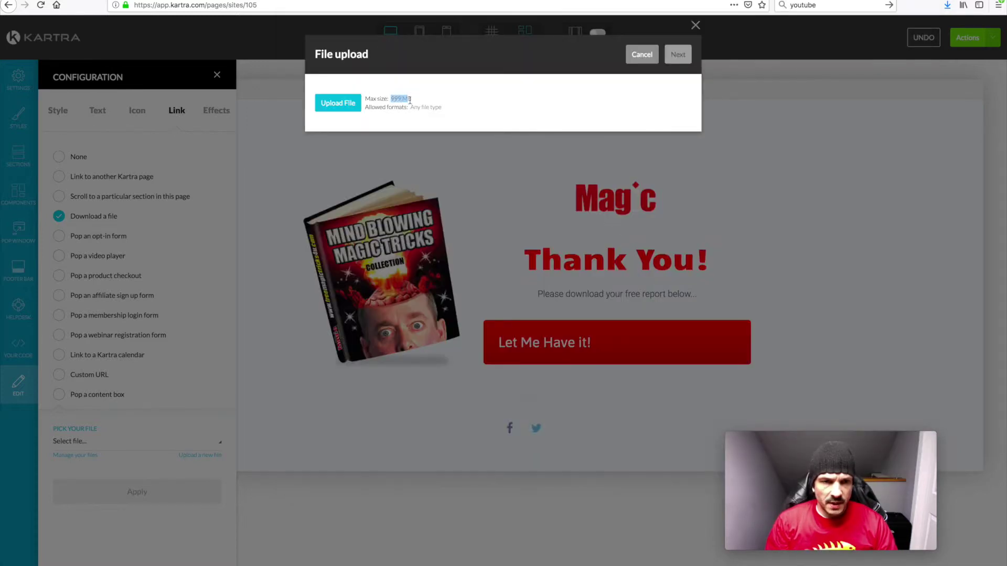
pyautogui.click(639, 59)
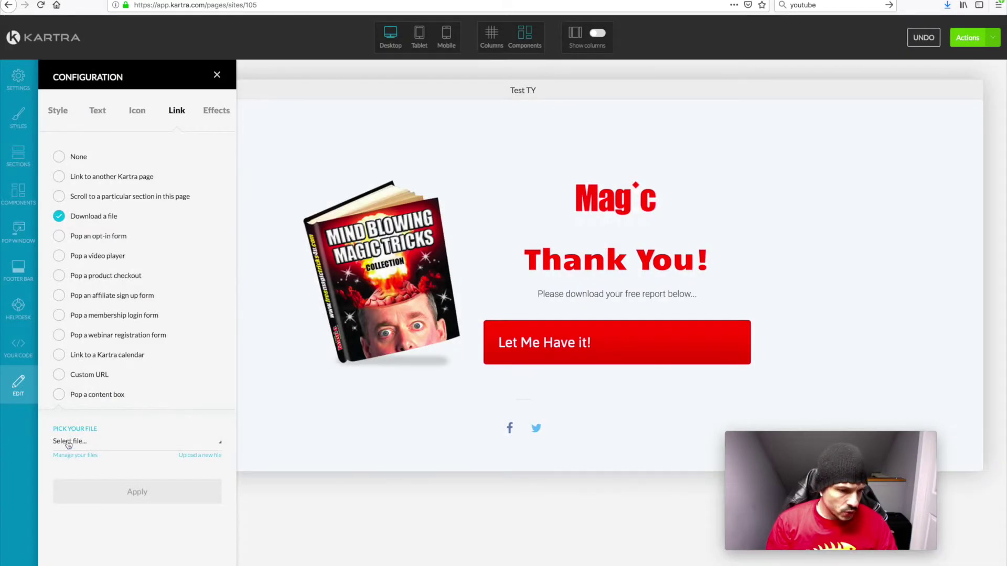
# Assign mind-blowing-magic-collection.pdf as the button's download file, apply it and close the configuration
pyautogui.click(68, 445)
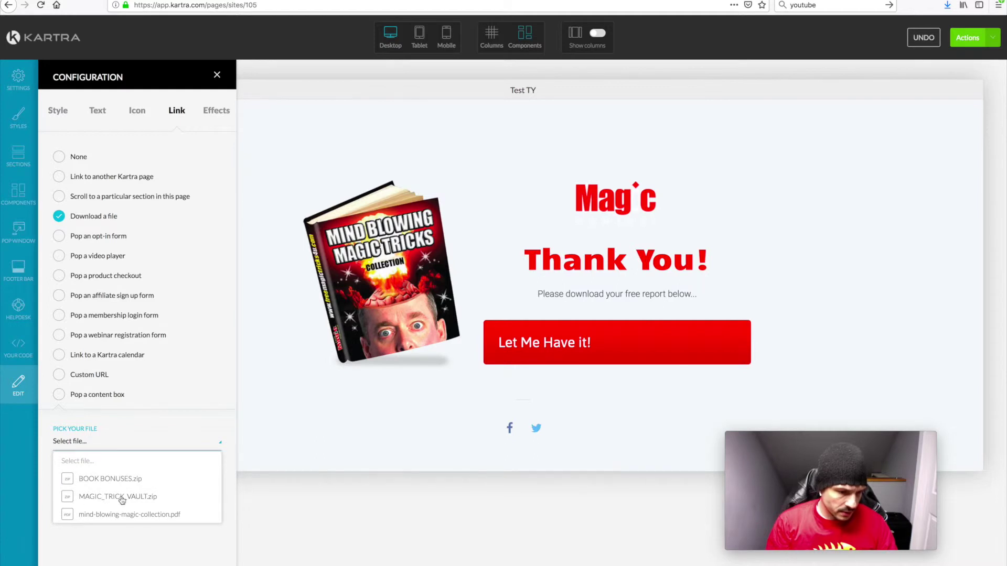
pyautogui.click(109, 515)
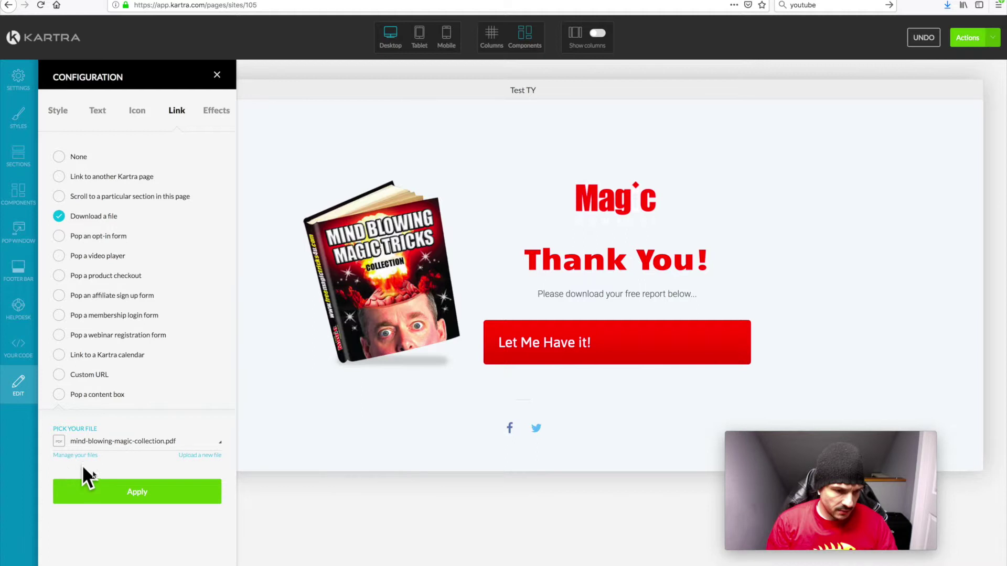
pyautogui.click(137, 494)
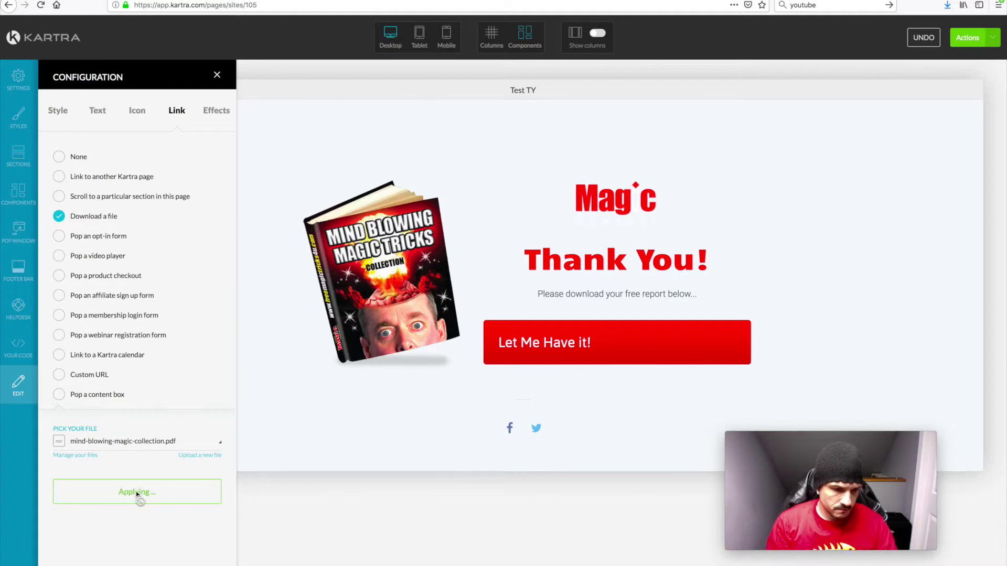
pyautogui.click(218, 76)
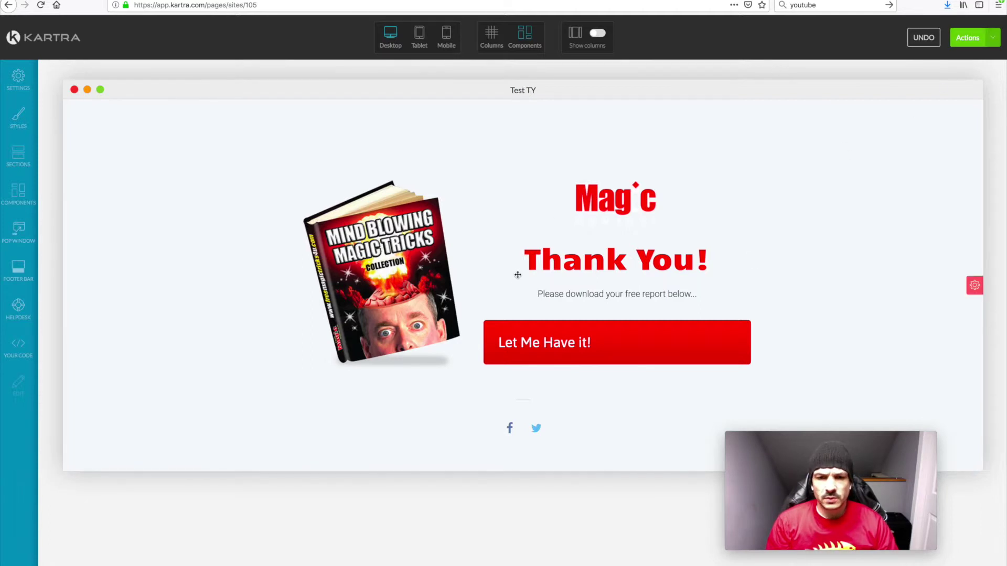
# Preview the page, test the "Let Me Have it!" download without saving the file, and return to the editor
pyautogui.click(968, 41)
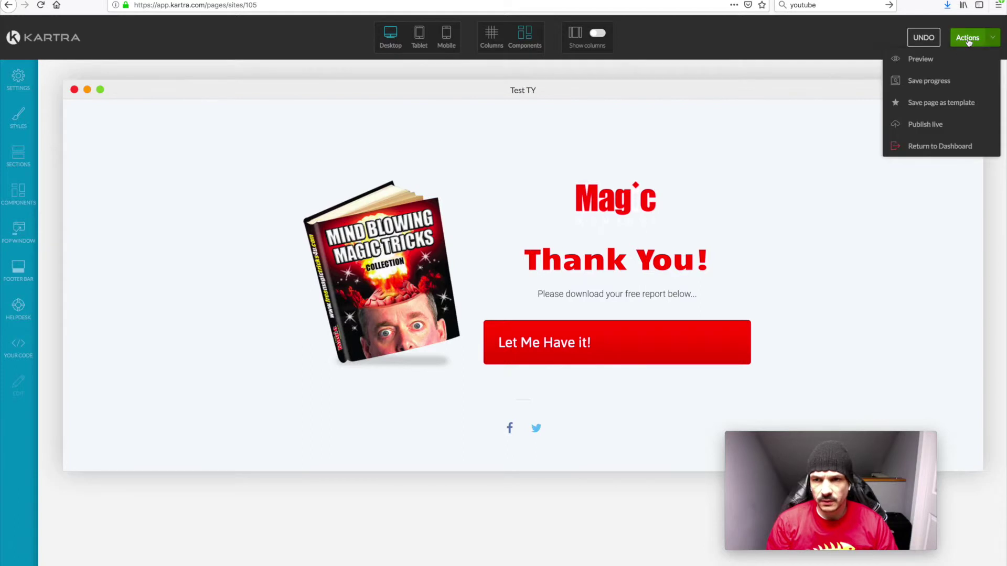
pyautogui.click(921, 60)
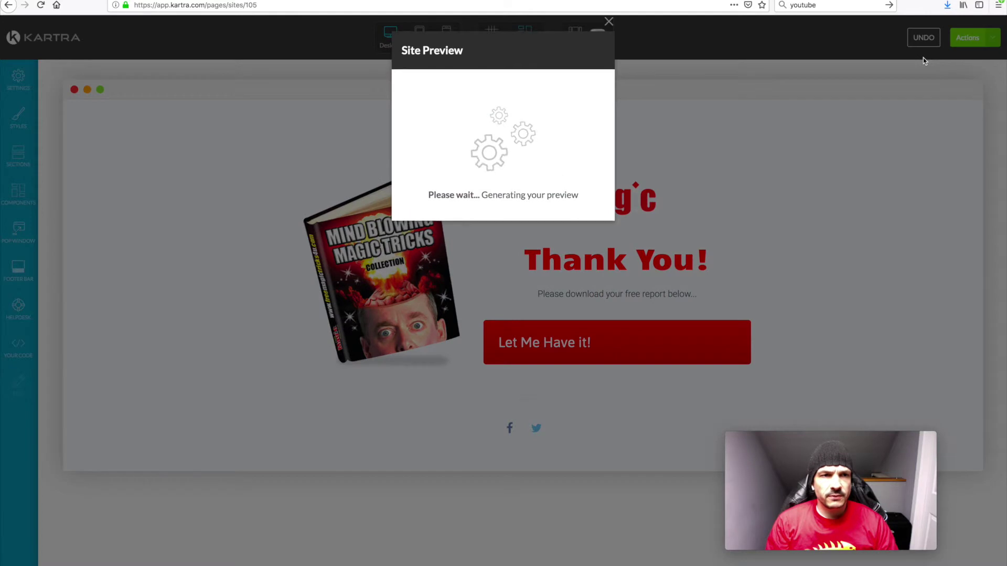
pyautogui.click(581, 57)
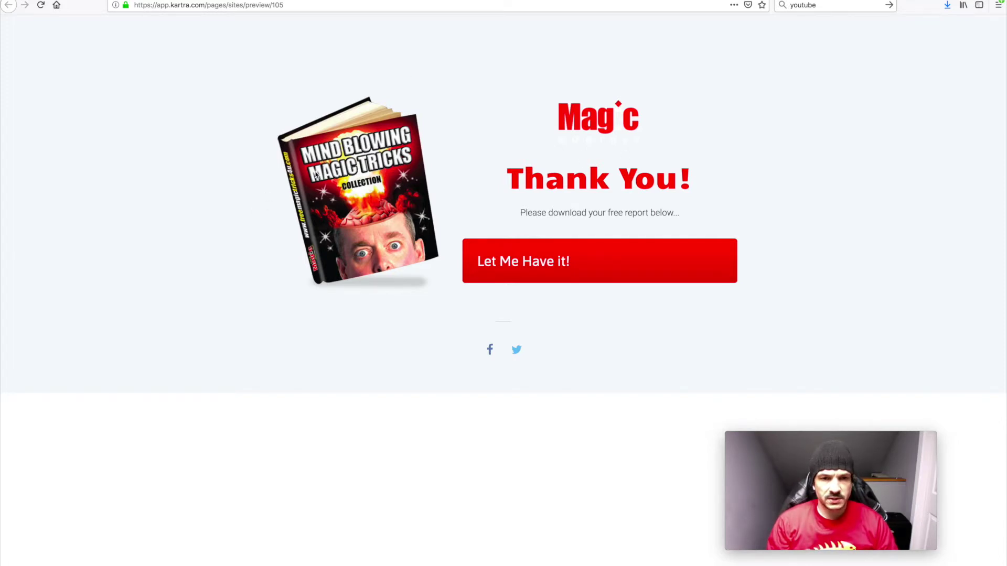
pyautogui.click(533, 262)
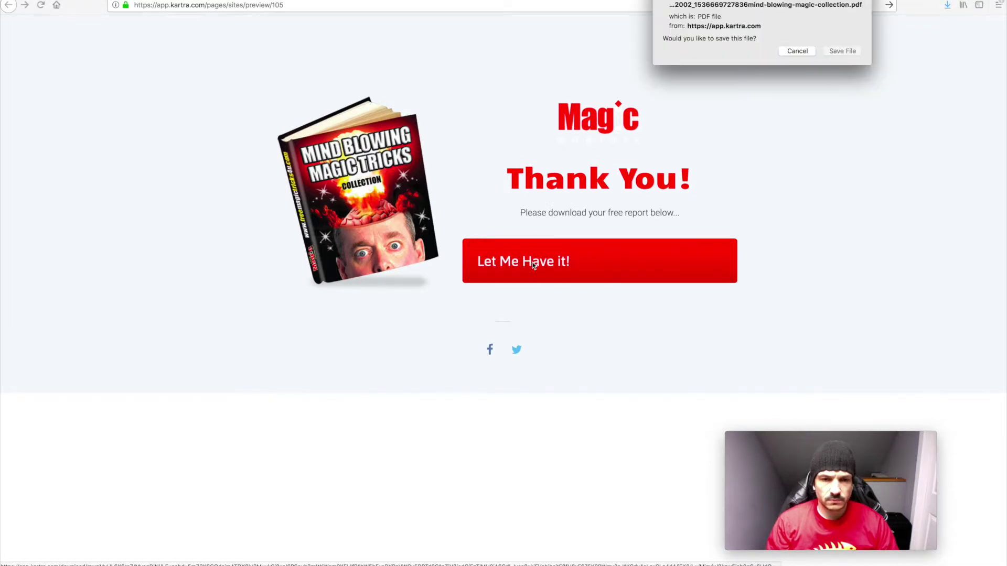
pyautogui.click(797, 51)
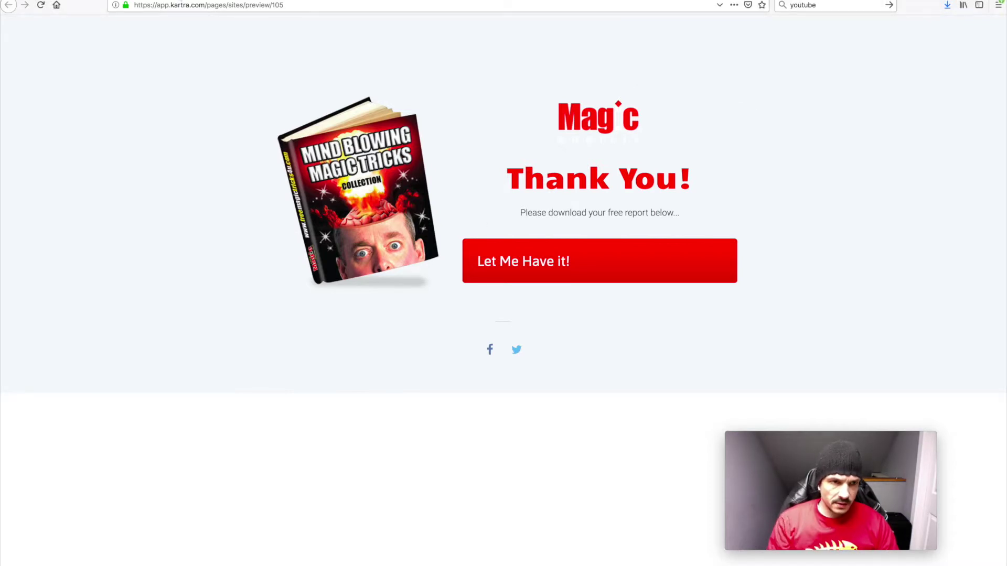
pyautogui.press('super+w')
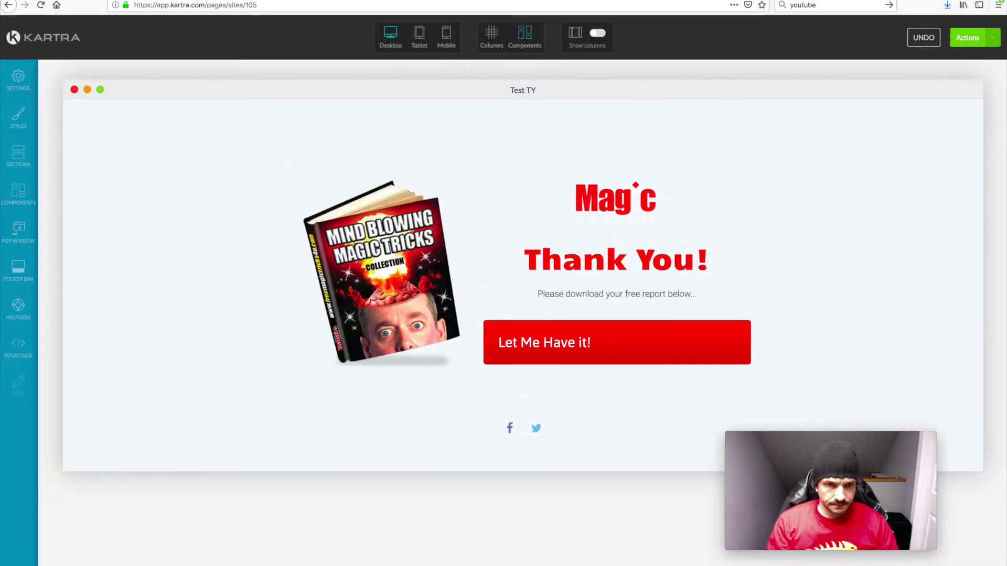
# Publish the Test TY page live and close the publishing dialog
pyautogui.click(966, 38)
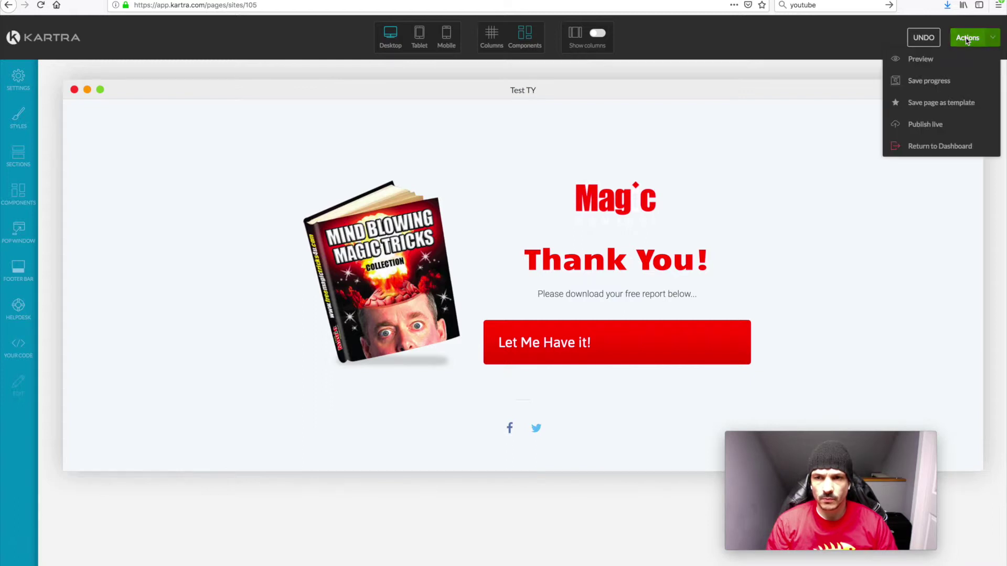
pyautogui.click(926, 126)
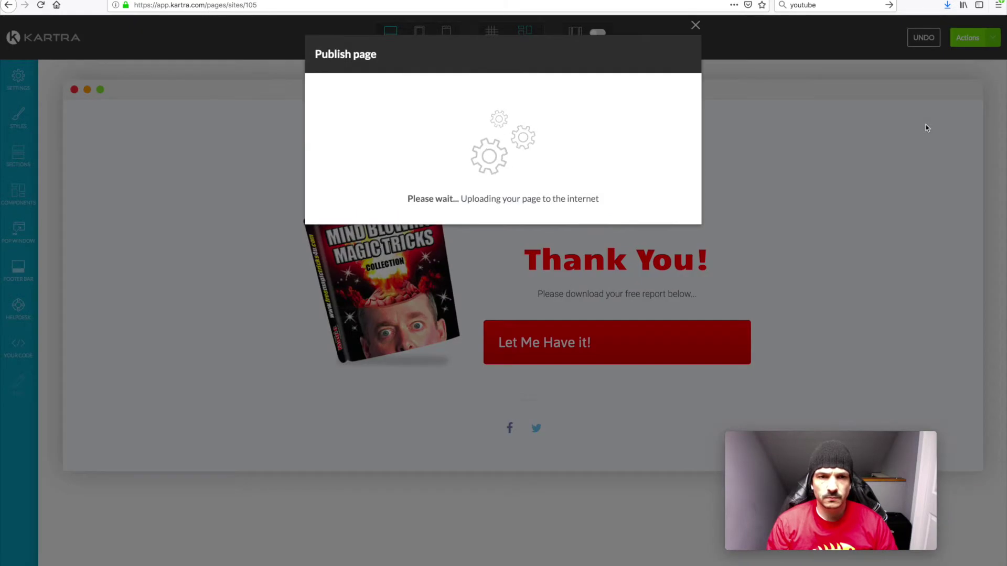
pyautogui.click(672, 56)
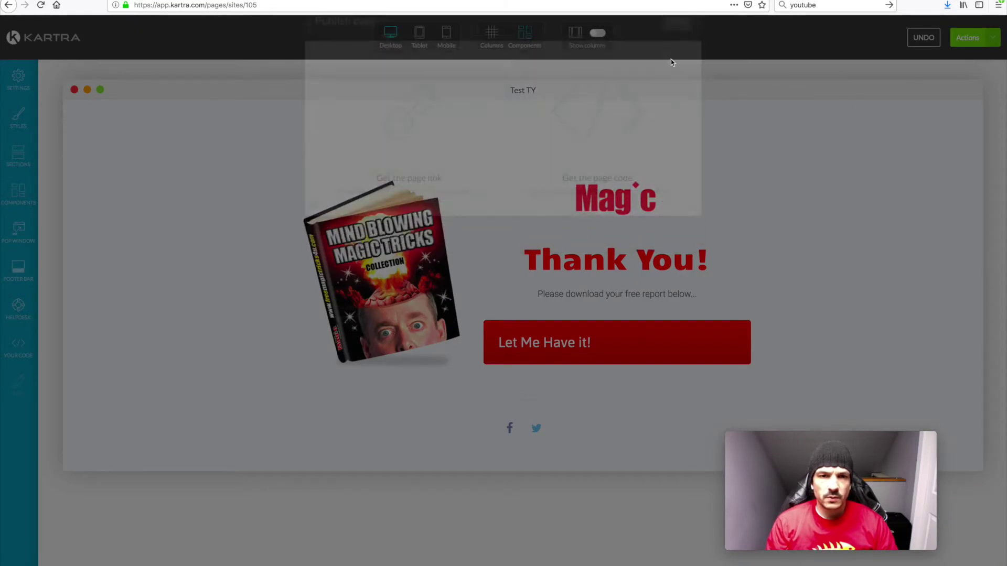
# Examine the page's tracking code and SEO parameter settings, and close them without changes
pyautogui.click(18, 78)
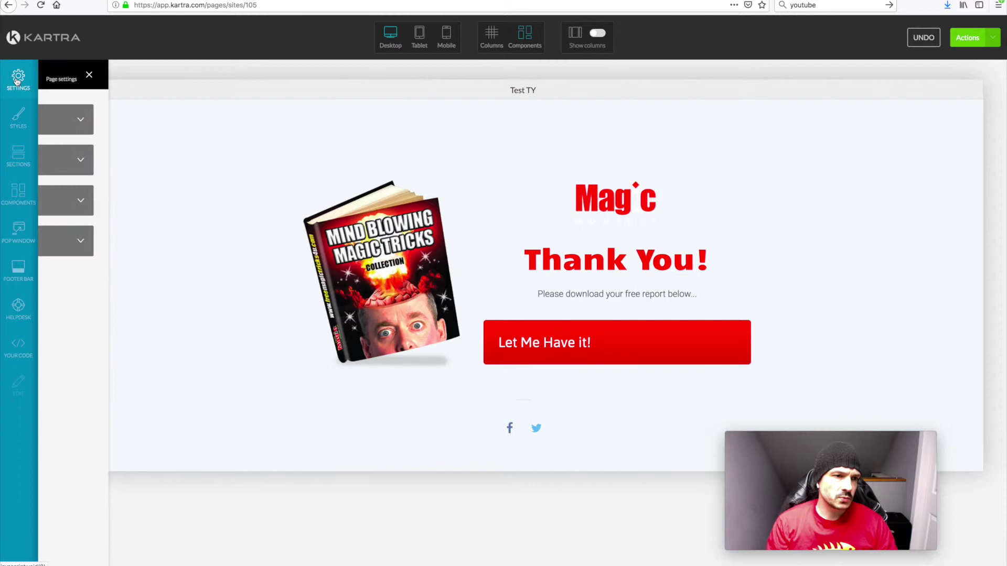
pyautogui.click(116, 169)
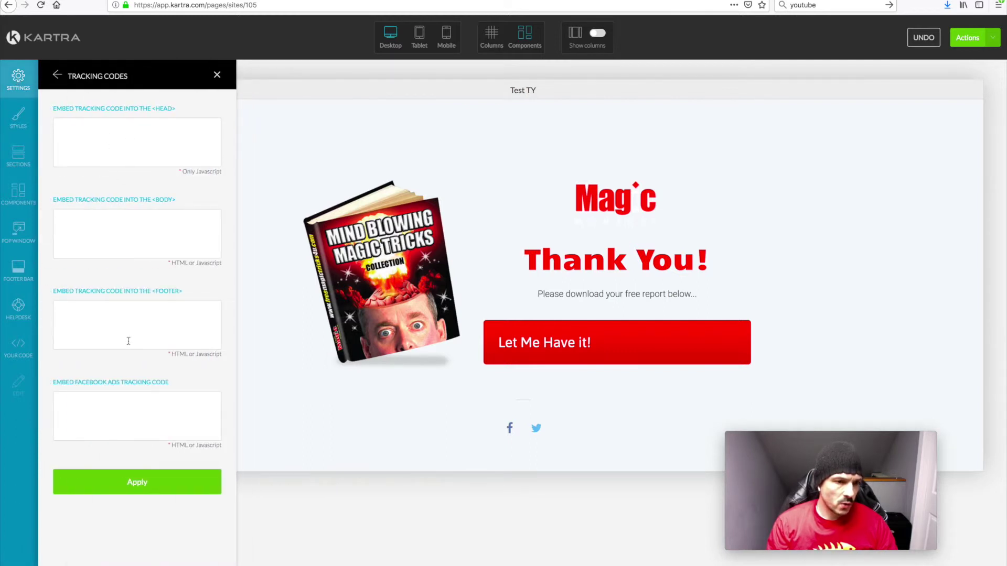
pyautogui.click(56, 76)
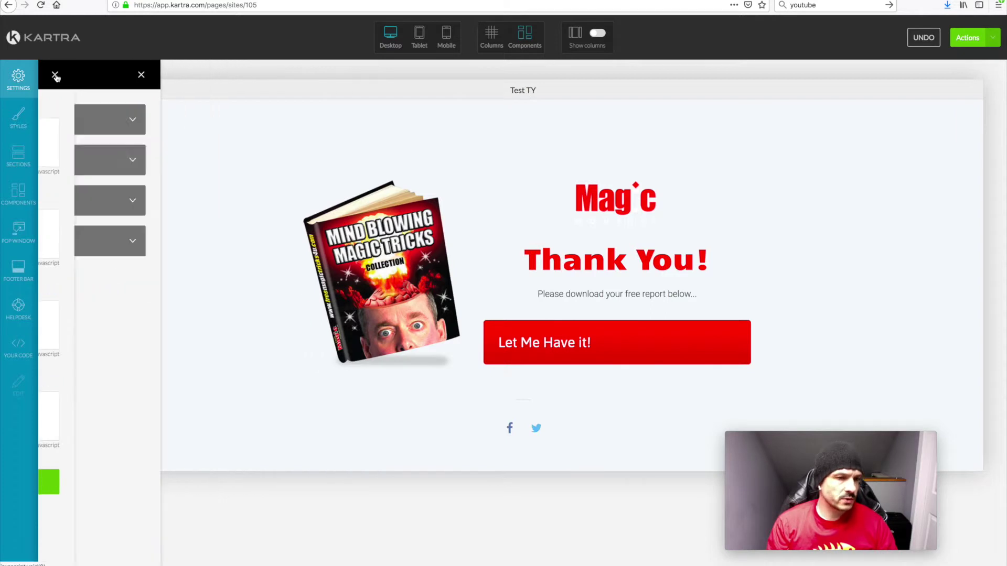
pyautogui.click(111, 125)
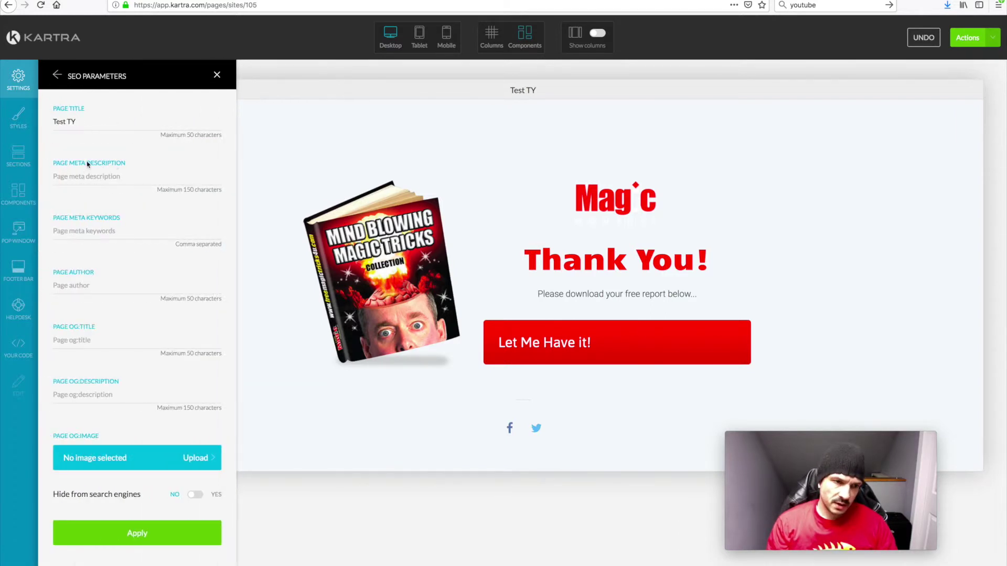
pyautogui.click(57, 75)
pyautogui.click(217, 76)
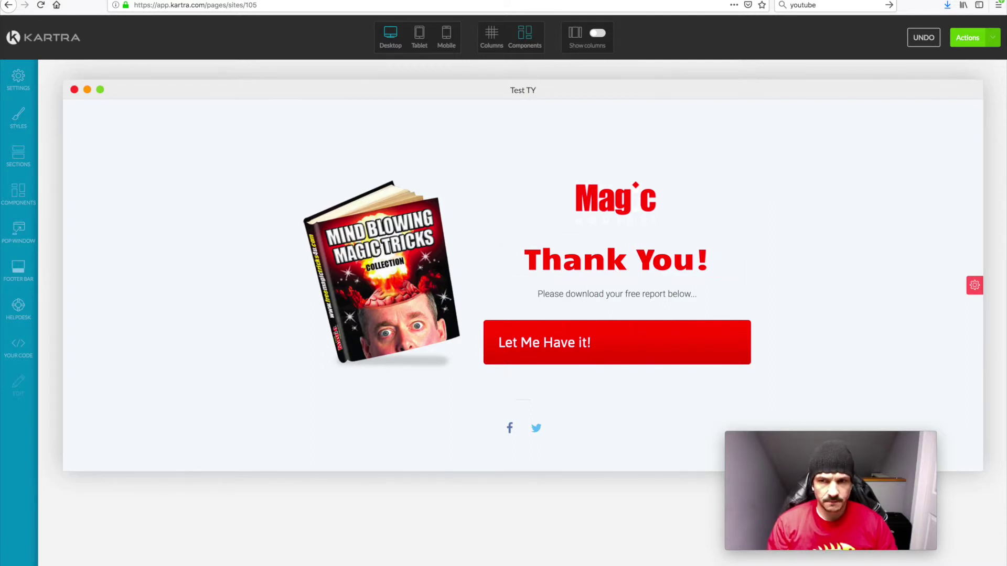
pyautogui.click(968, 37)
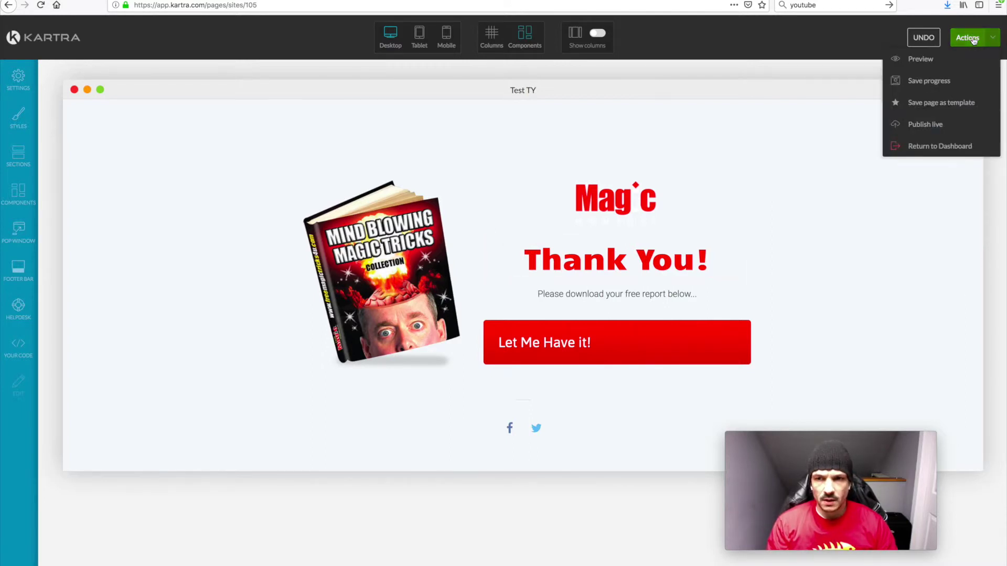
pyautogui.click(926, 125)
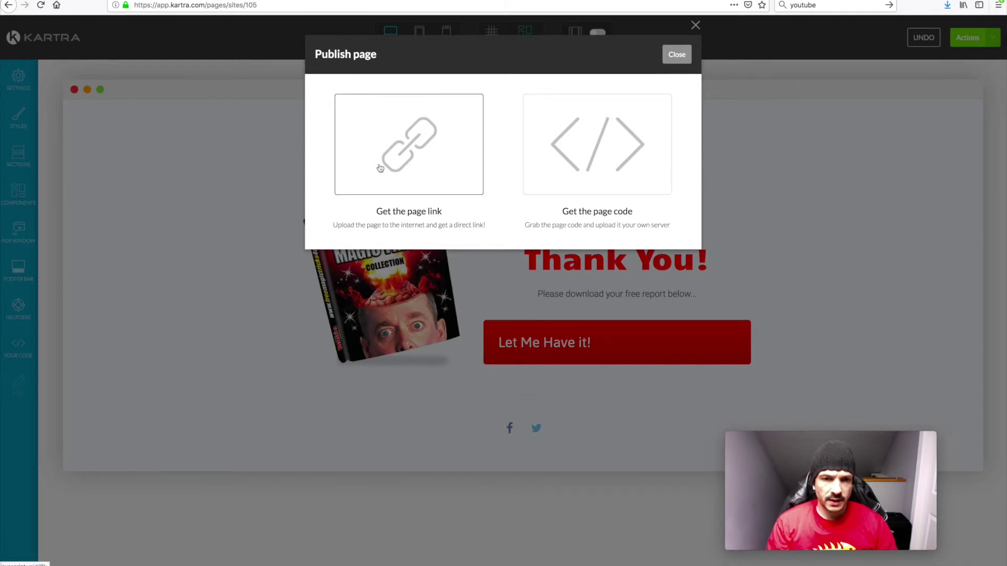
pyautogui.click(406, 168)
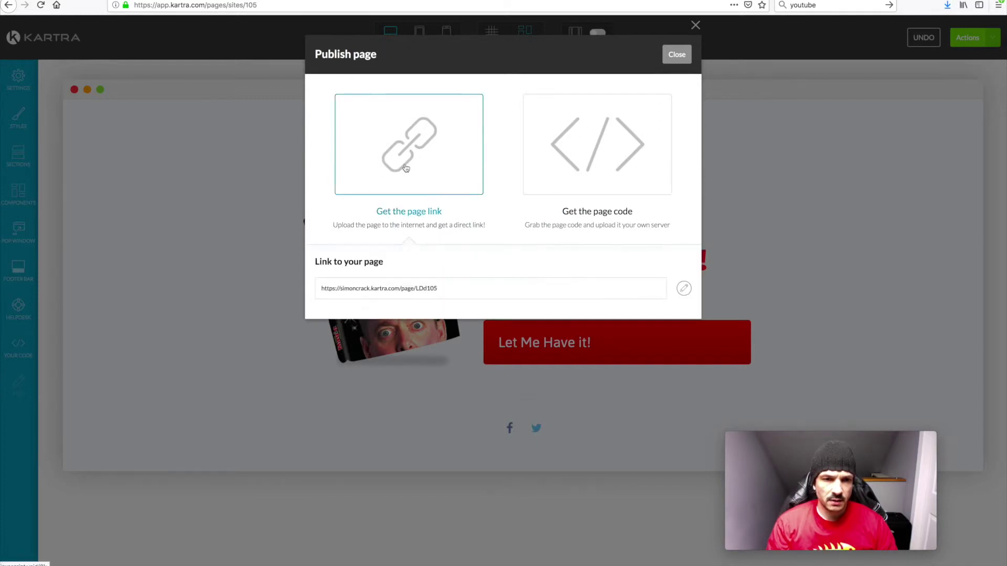
pyautogui.moveTo(437, 290); pyautogui.dragTo(321, 292)
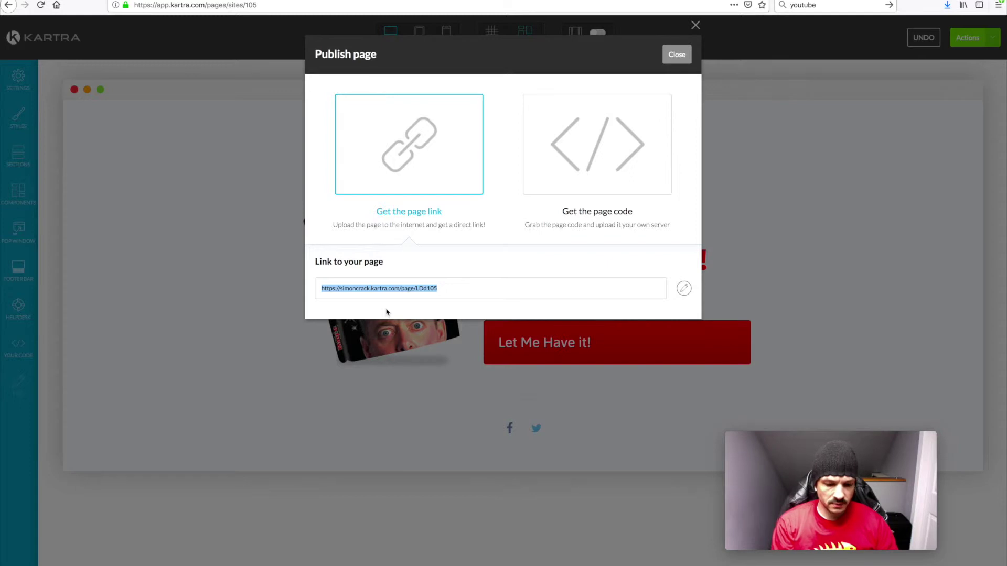
pyautogui.click(684, 288)
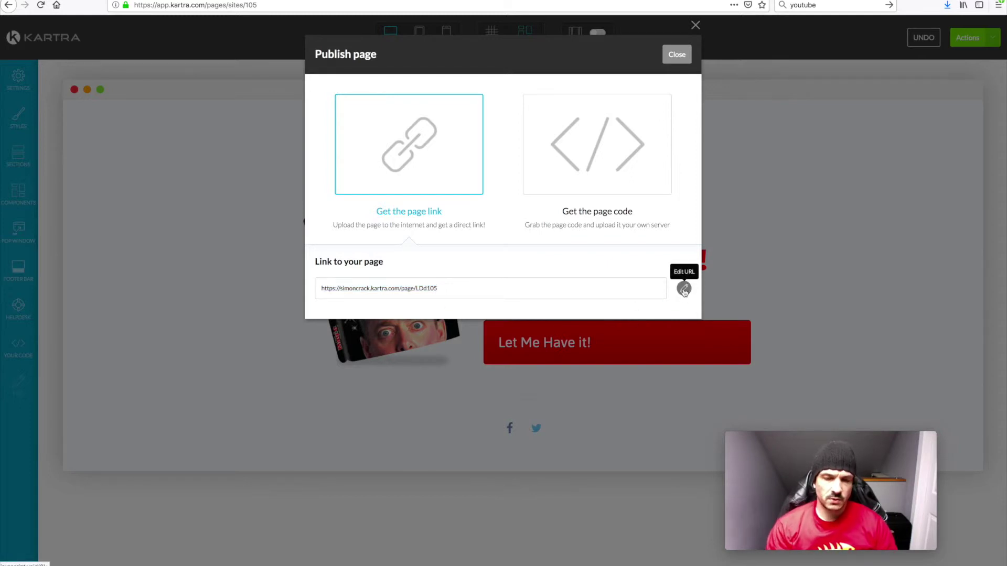
pyautogui.click(383, 286)
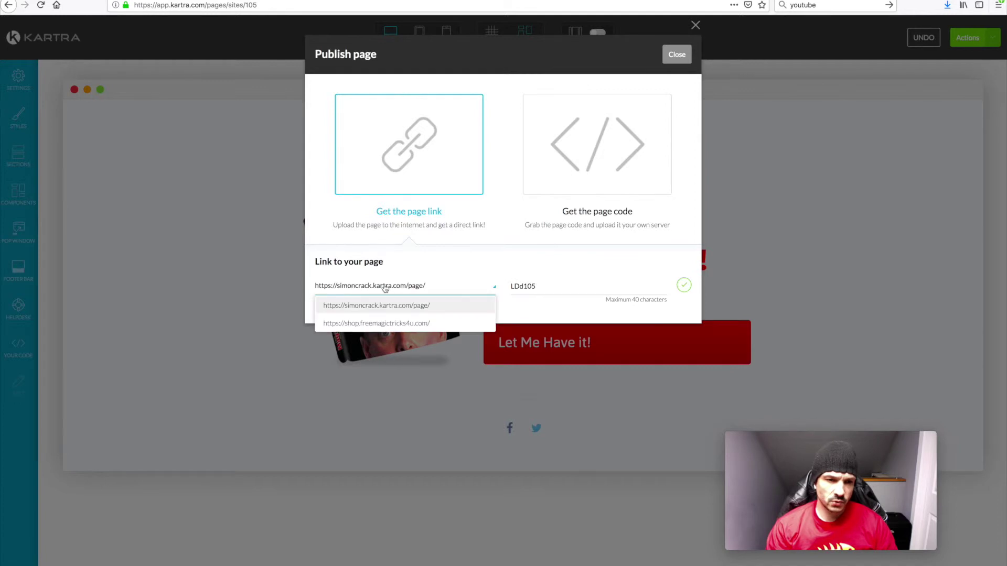
pyautogui.click(376, 324)
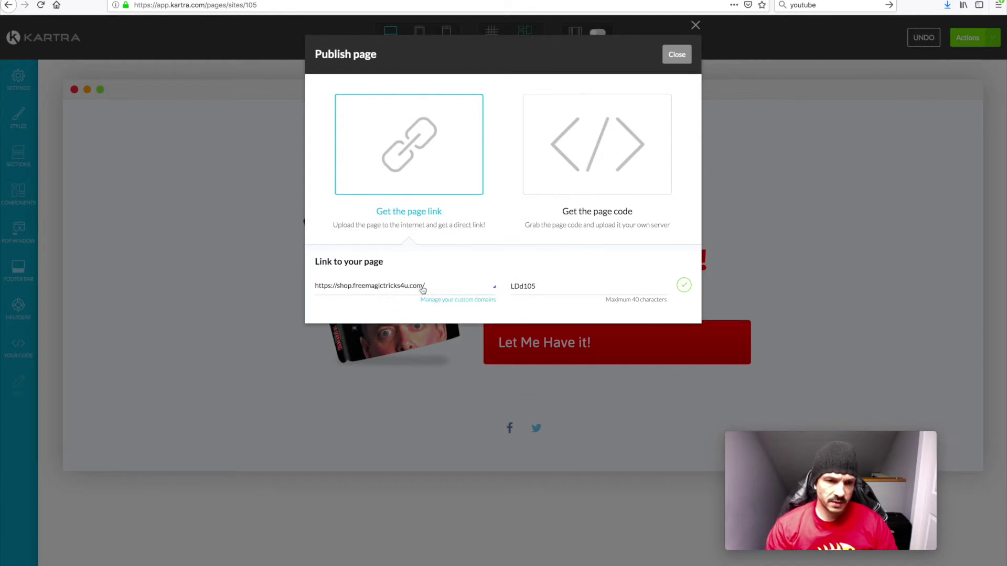
# Set the page link's path to download2 and save the URL
pyautogui.moveTo(544, 287); pyautogui.dragTo(510, 297)
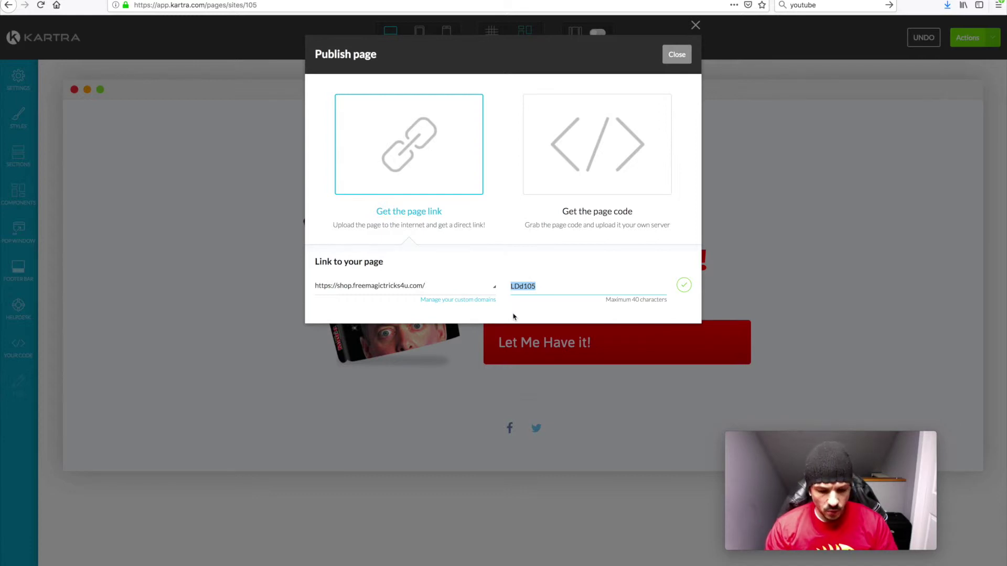
pyautogui.write('download')
pyautogui.click(684, 285)
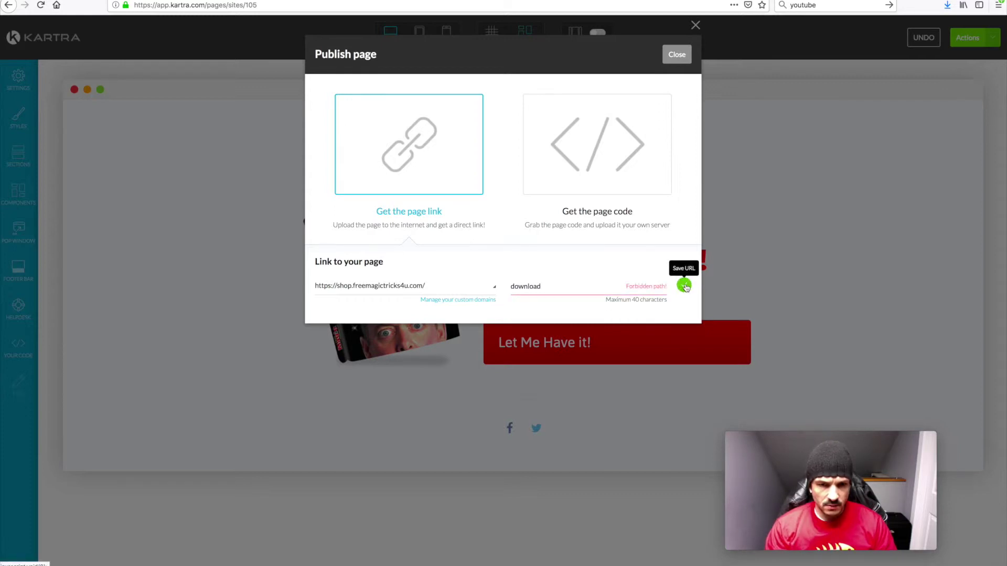
pyautogui.click(542, 286)
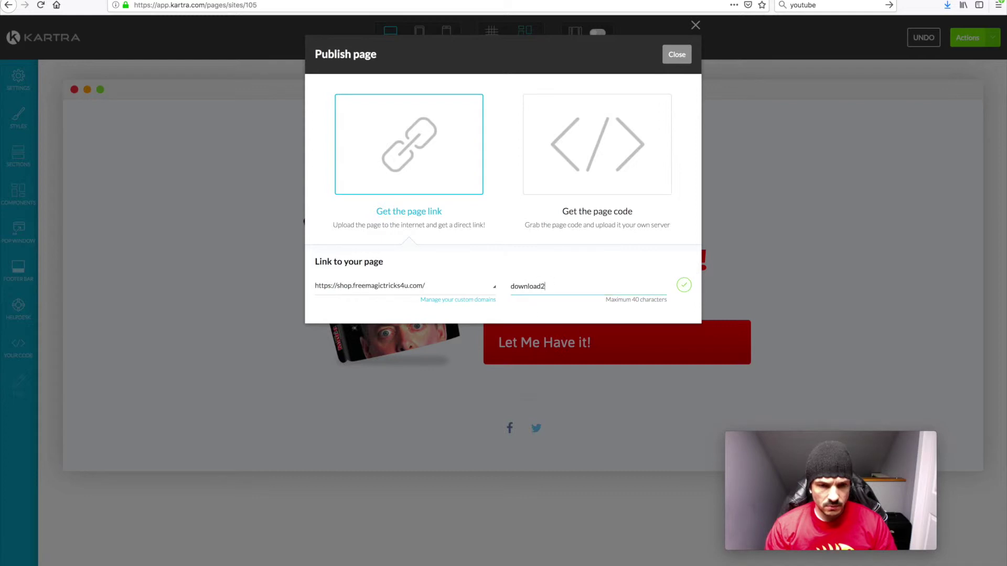
pyautogui.write('2')
pyautogui.click(684, 284)
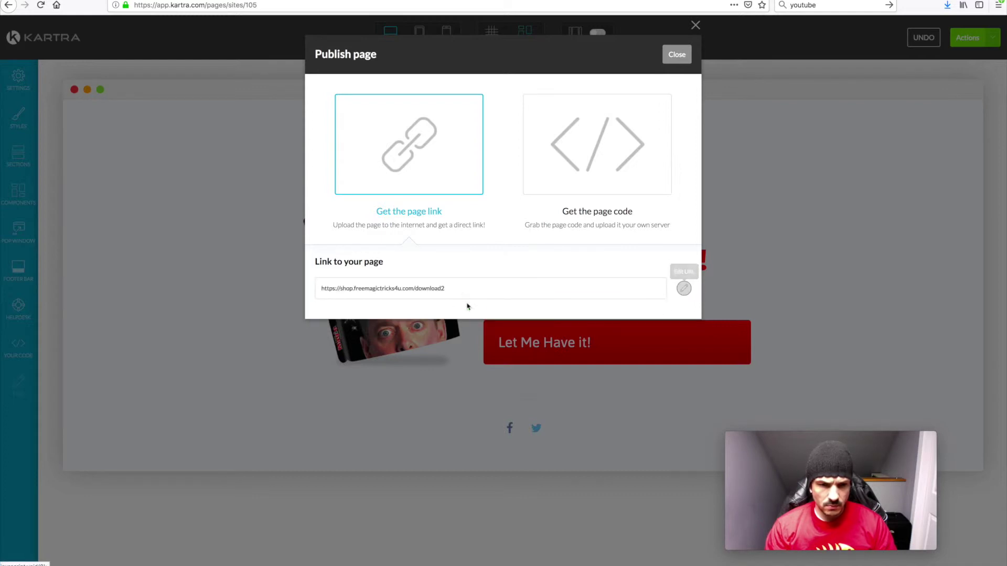
# Select the full saved page link and close the publishing dialog
pyautogui.moveTo(445, 291); pyautogui.dragTo(326, 303)
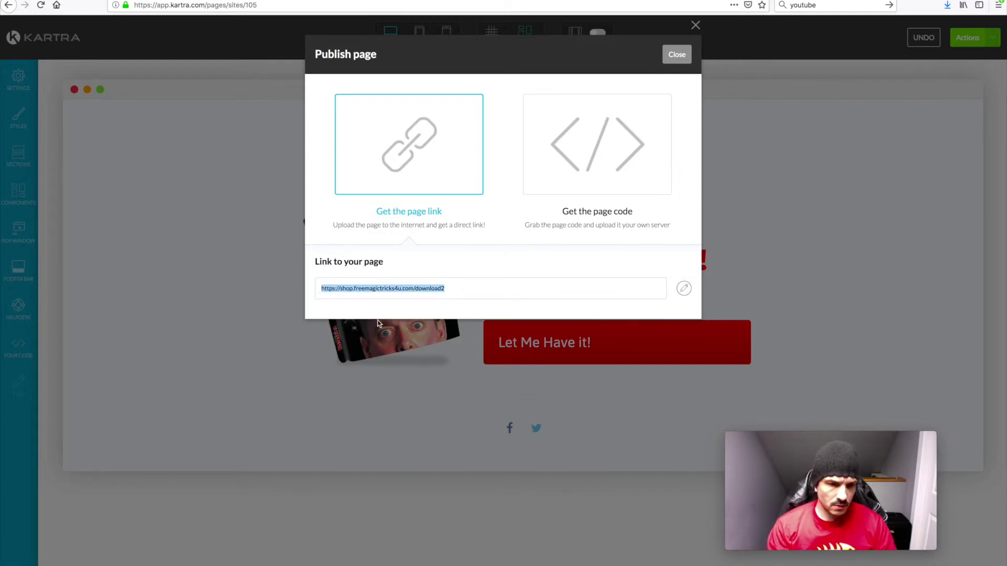
pyautogui.press('super+Tab')
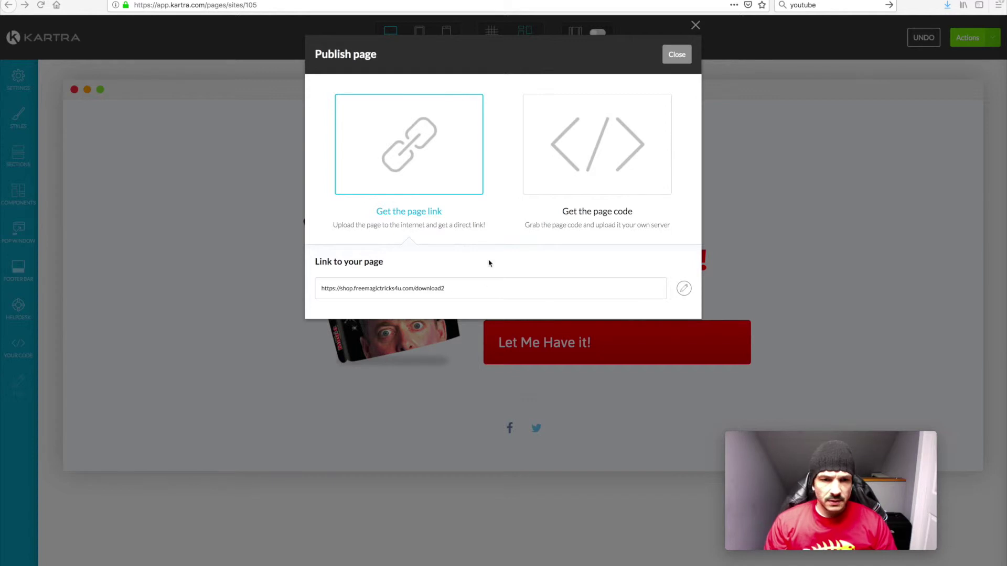
pyautogui.click(396, 227)
pyautogui.click(674, 58)
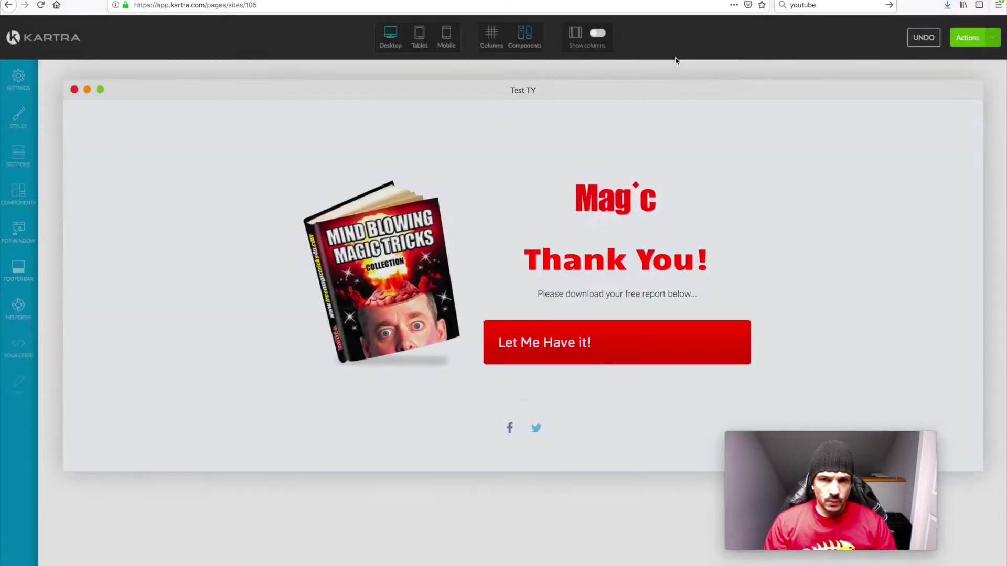
# Exit the Test TY page editor and return to the dashboard
pyautogui.click(969, 39)
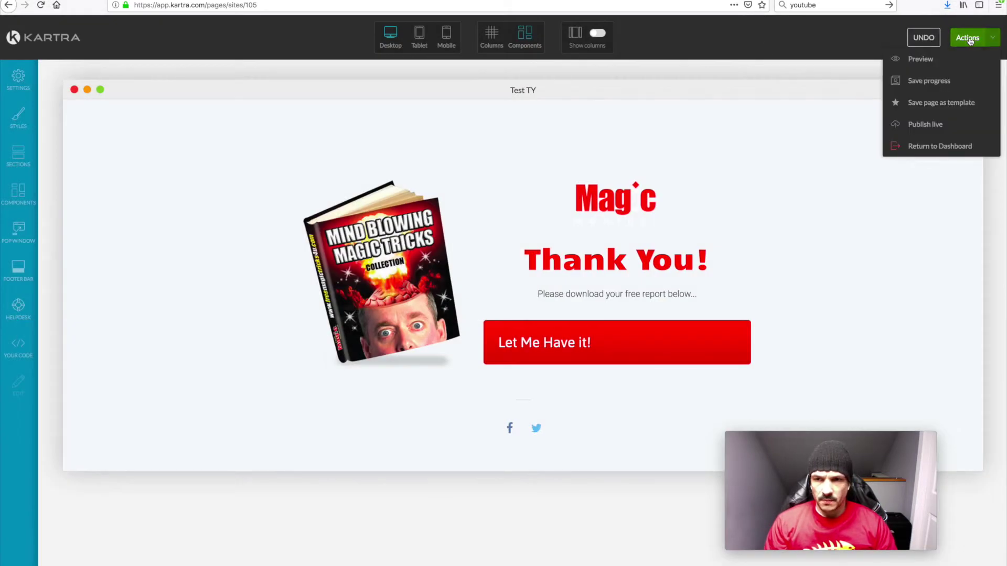
pyautogui.click(941, 146)
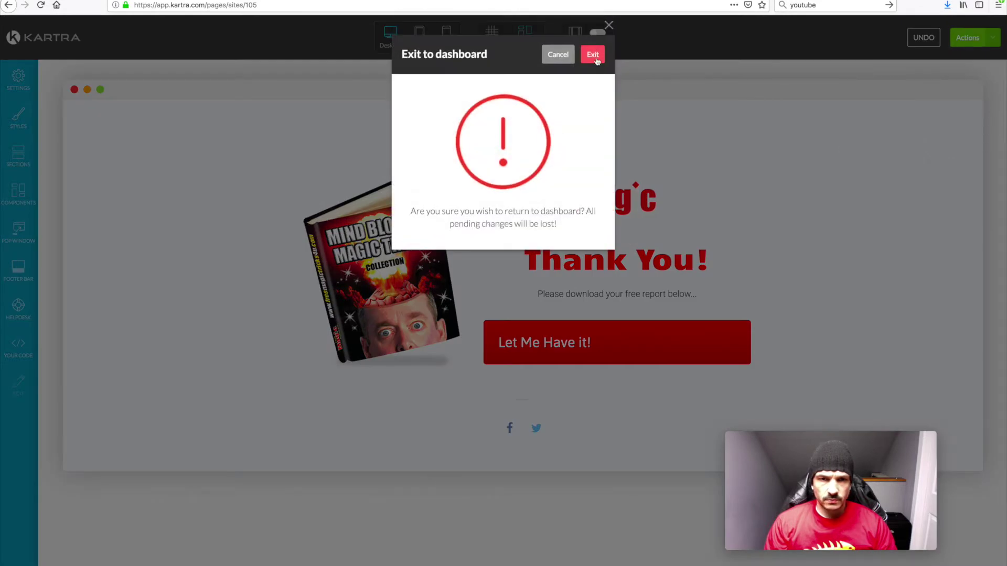
pyautogui.click(597, 60)
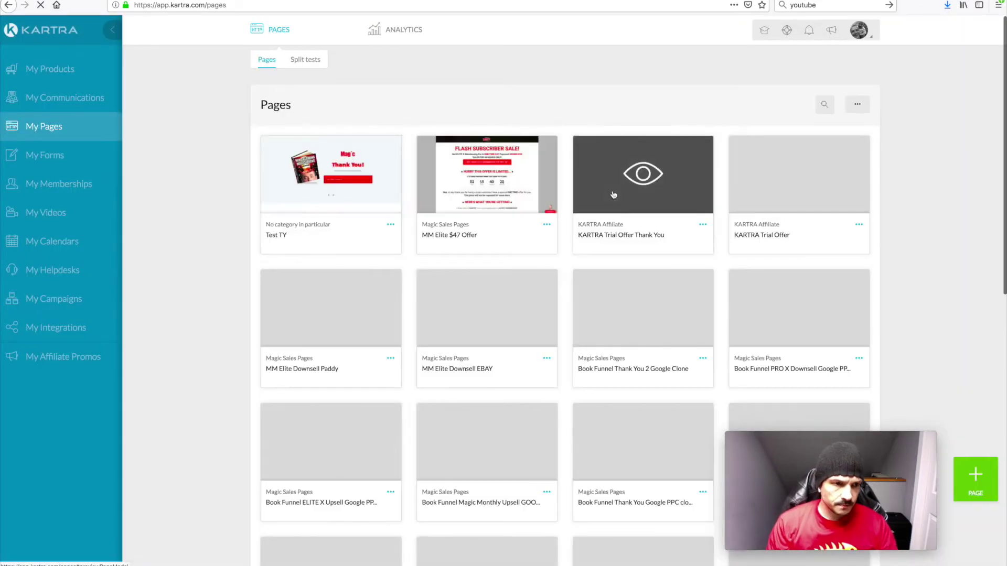
# Create a new opt-in form named Test optin
pyautogui.click(40, 157)
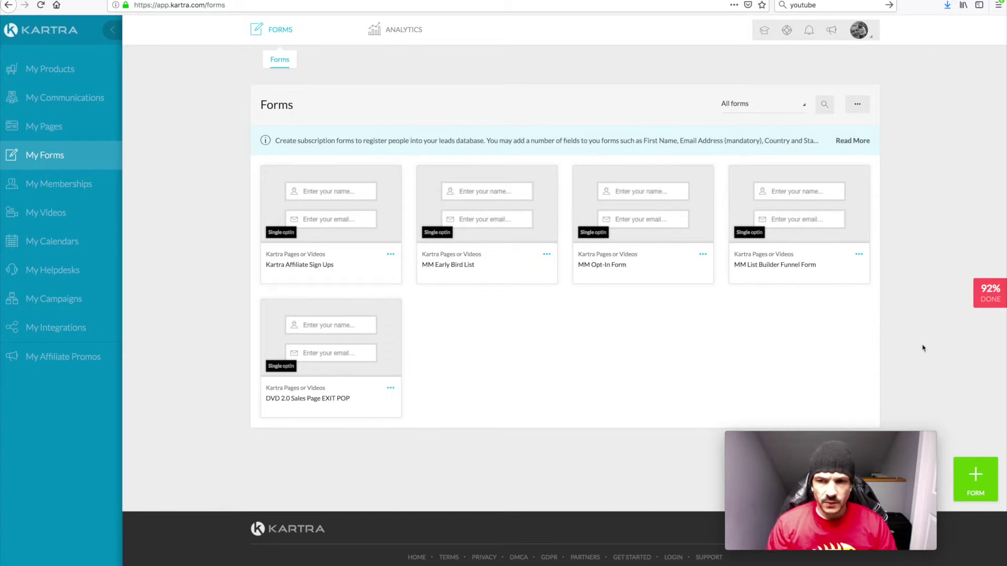
pyautogui.click(975, 485)
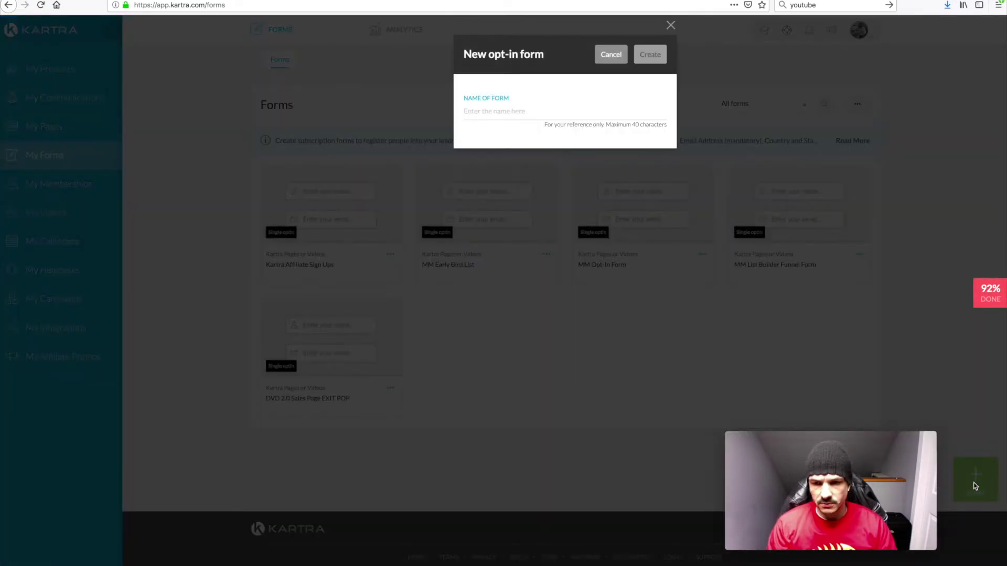
pyautogui.click(477, 111)
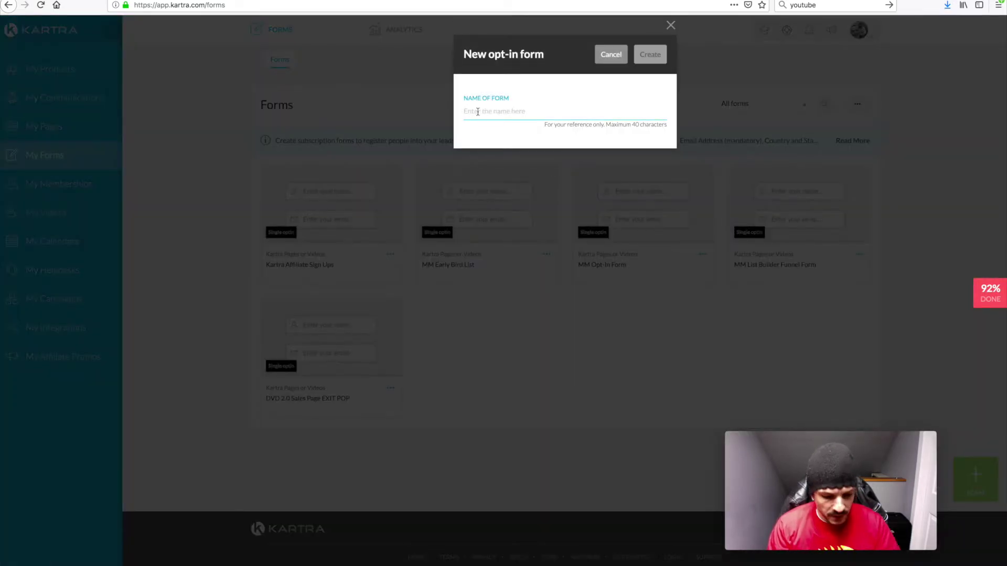
pyautogui.write('Test optin')
pyautogui.click(651, 55)
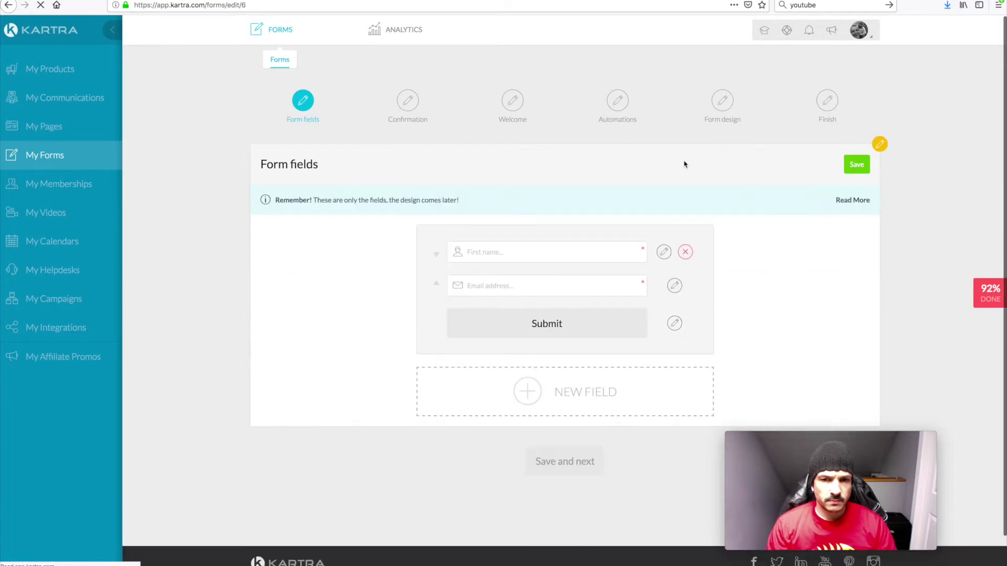
# Review and save the form with its default first name and email fields, and proceed to the confirmation settings
pyautogui.scroll(-1, 207, 279)
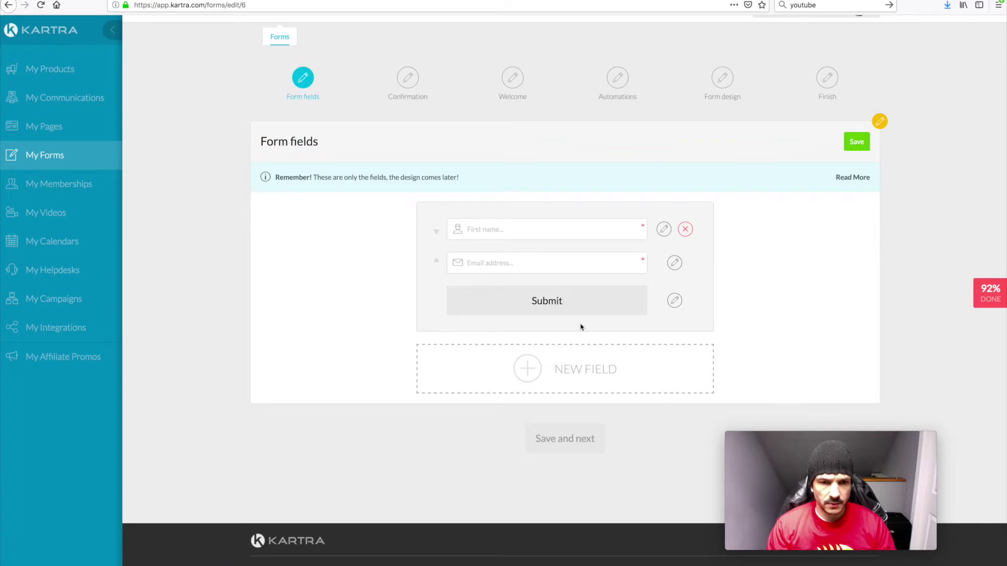
pyautogui.scroll(-1, 802, 334)
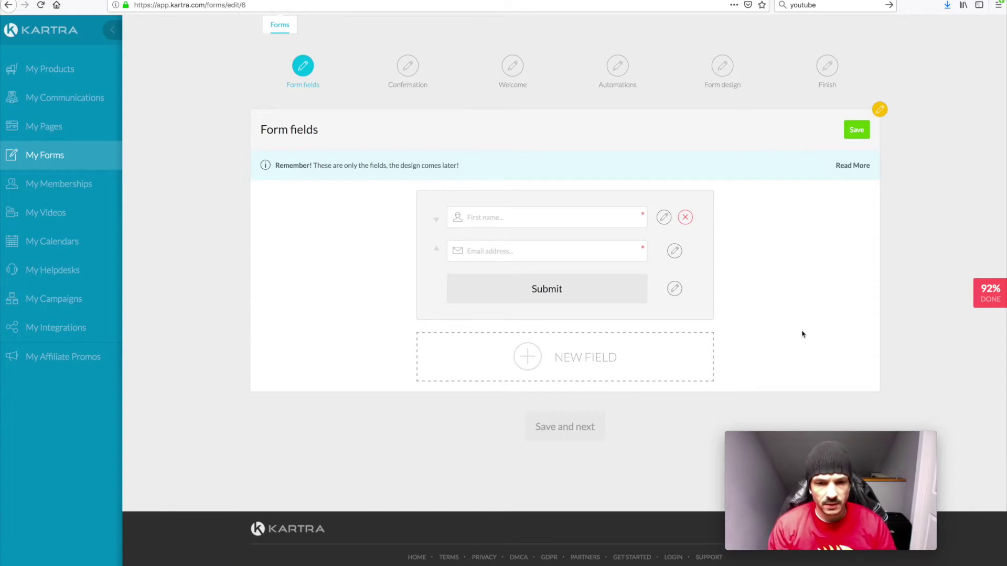
pyautogui.scroll(1, 913, 347)
pyautogui.scroll(1, 913, 347)
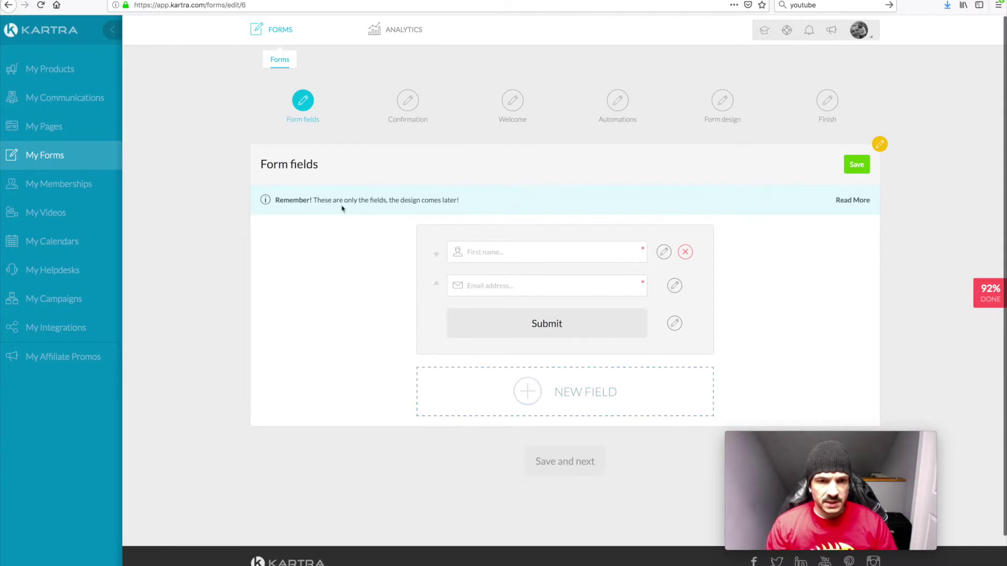
pyautogui.click(857, 166)
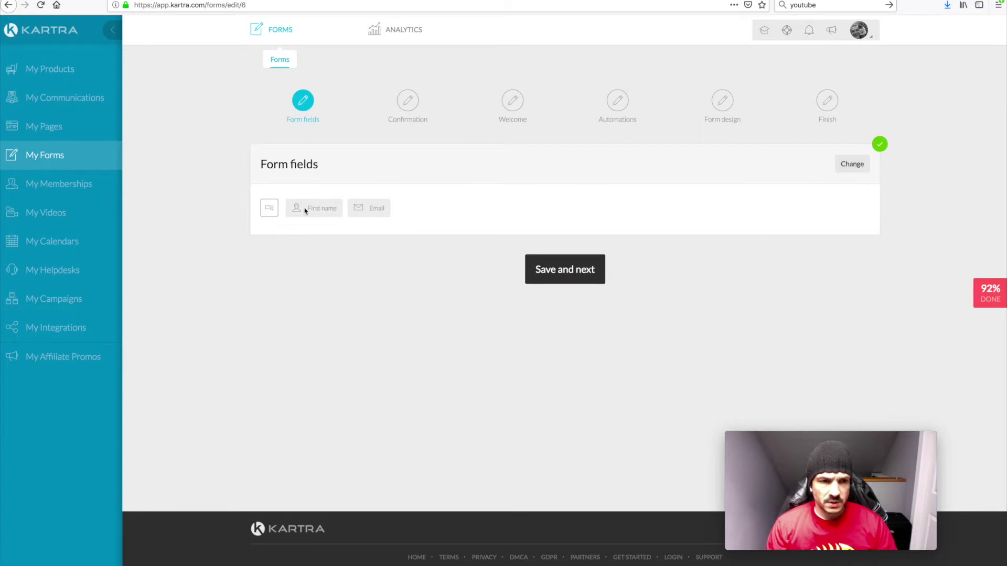
pyautogui.click(565, 270)
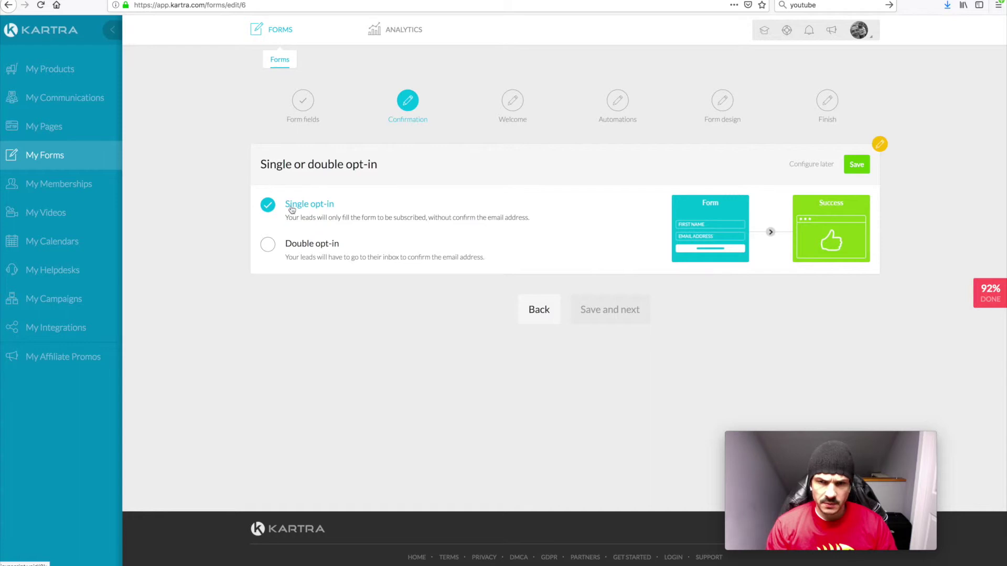
# Save single opt-in, set the success page to the Kartra page Test TY under No category in particular, and save the confirmation settings
pyautogui.click(856, 164)
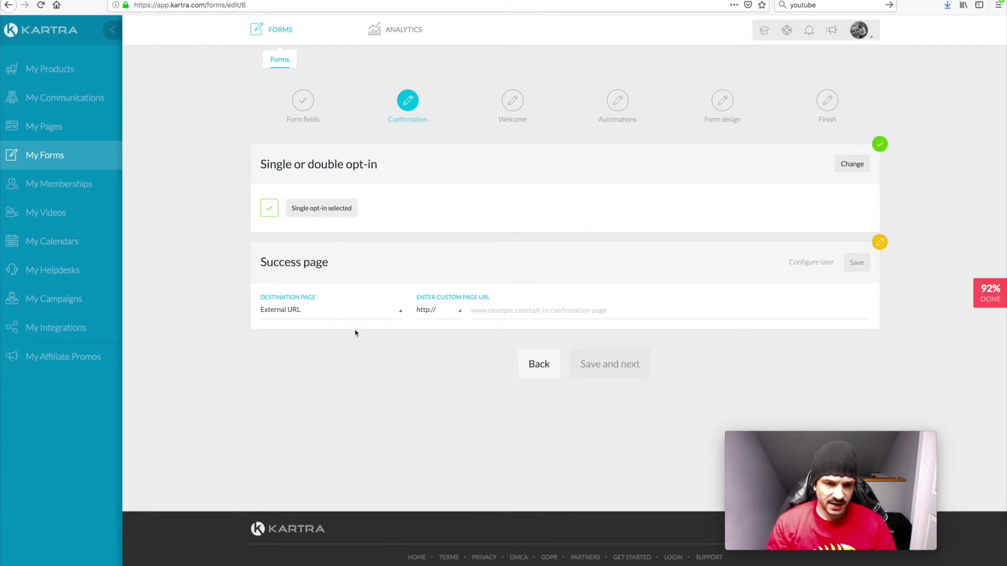
pyautogui.click(292, 313)
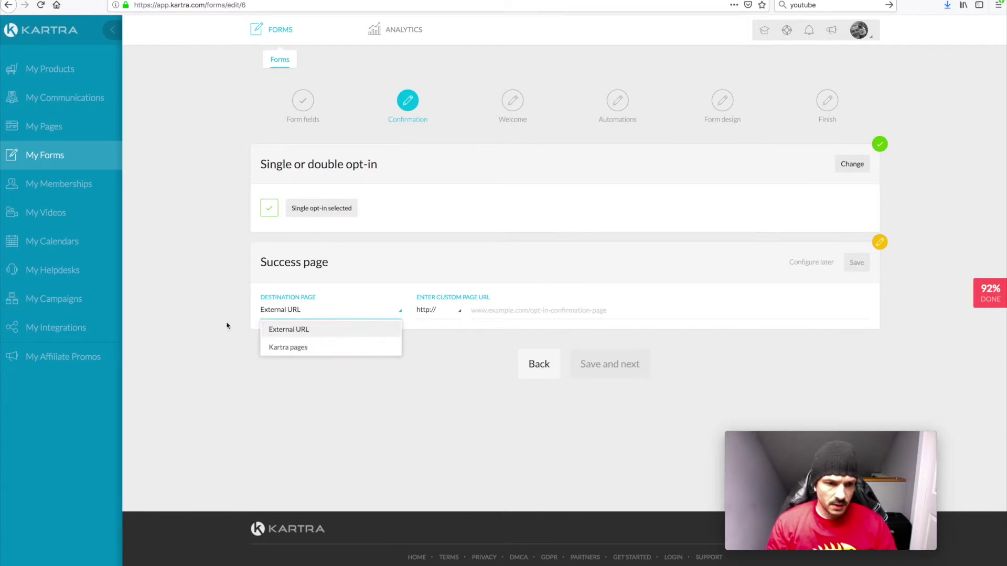
pyautogui.click(284, 347)
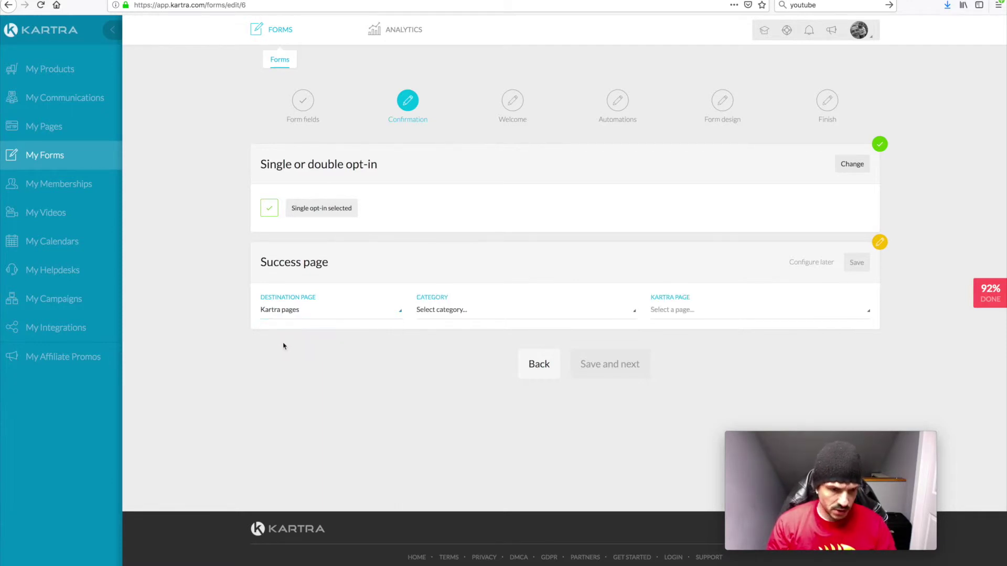
pyautogui.click(431, 314)
pyautogui.click(434, 348)
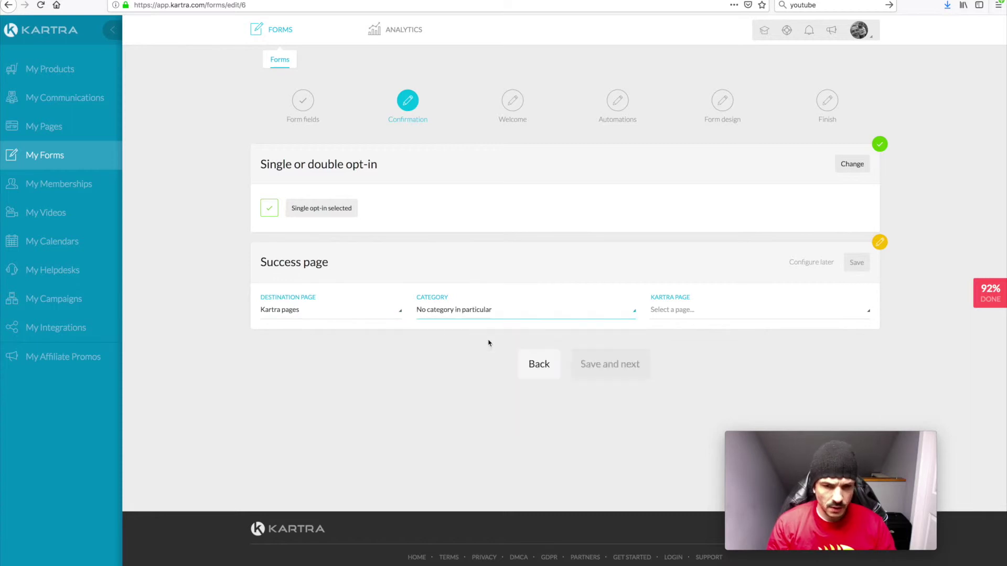
pyautogui.click(667, 313)
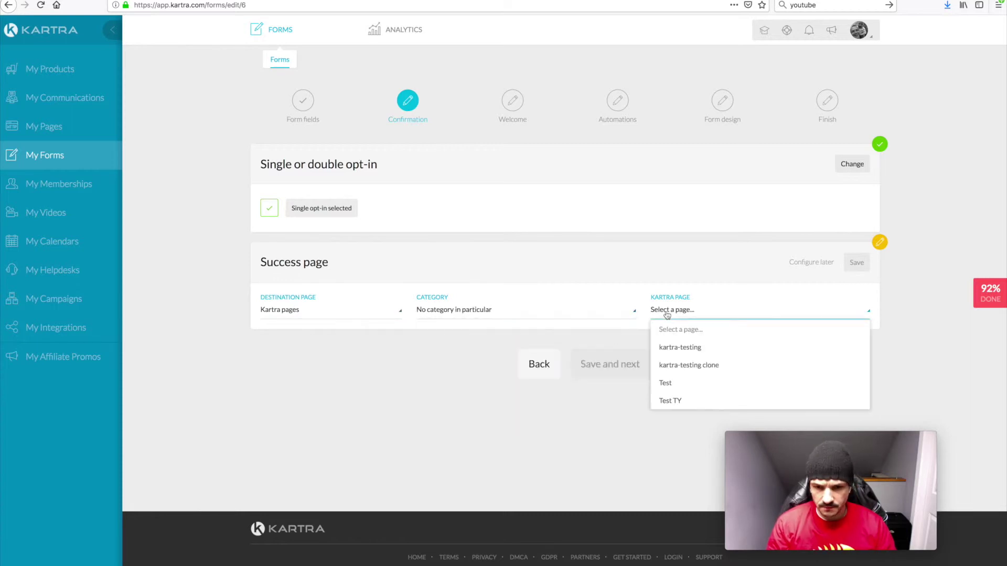
pyautogui.click(669, 402)
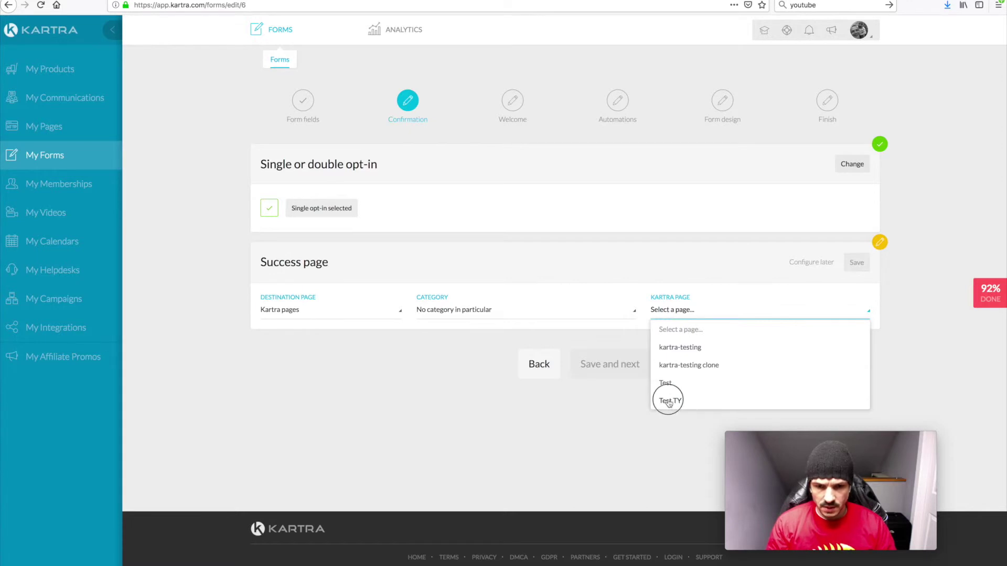
pyautogui.click(855, 264)
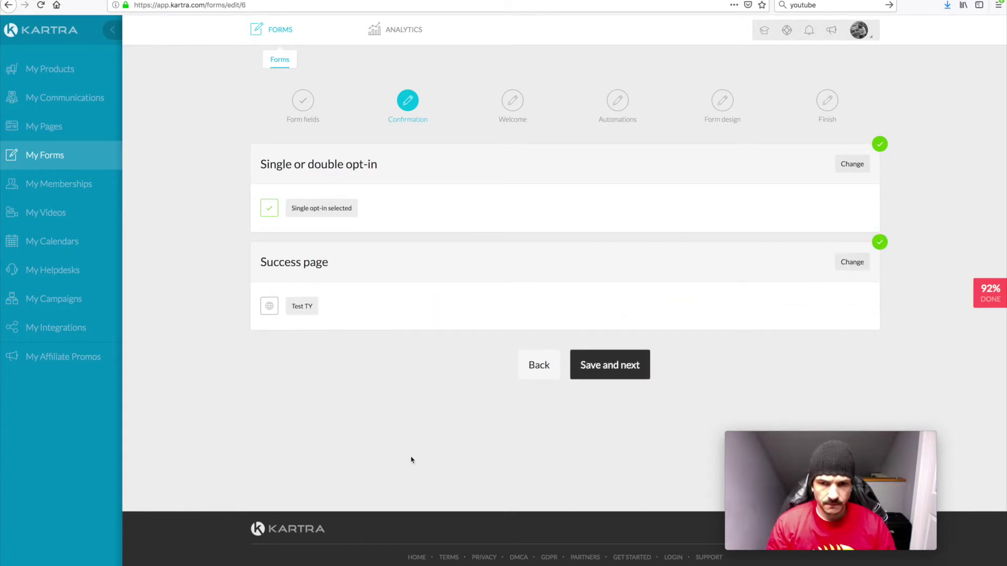
pyautogui.click(608, 367)
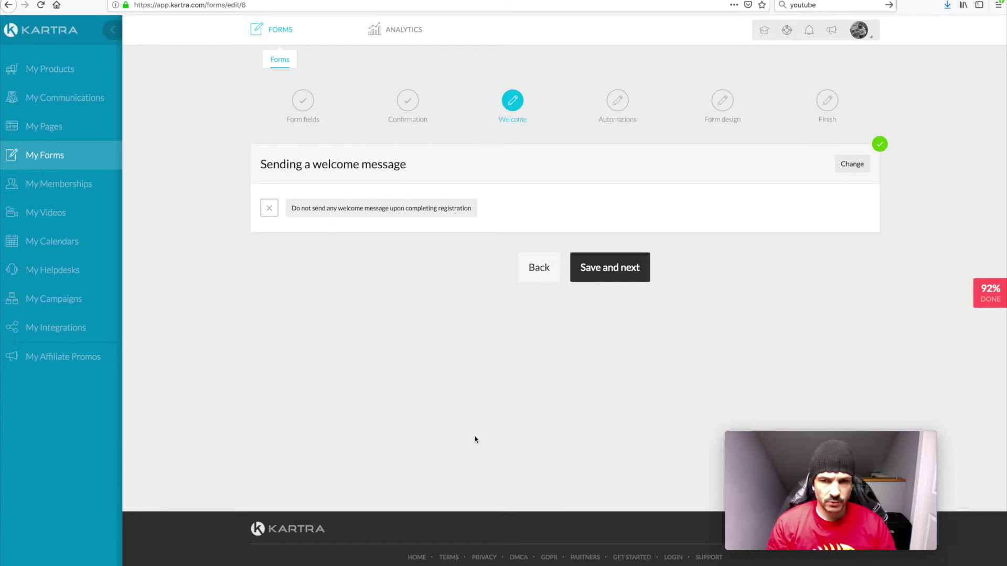
# Change the form's welcome message setting to send a welcome email with the default sender details, and save it
pyautogui.click(850, 164)
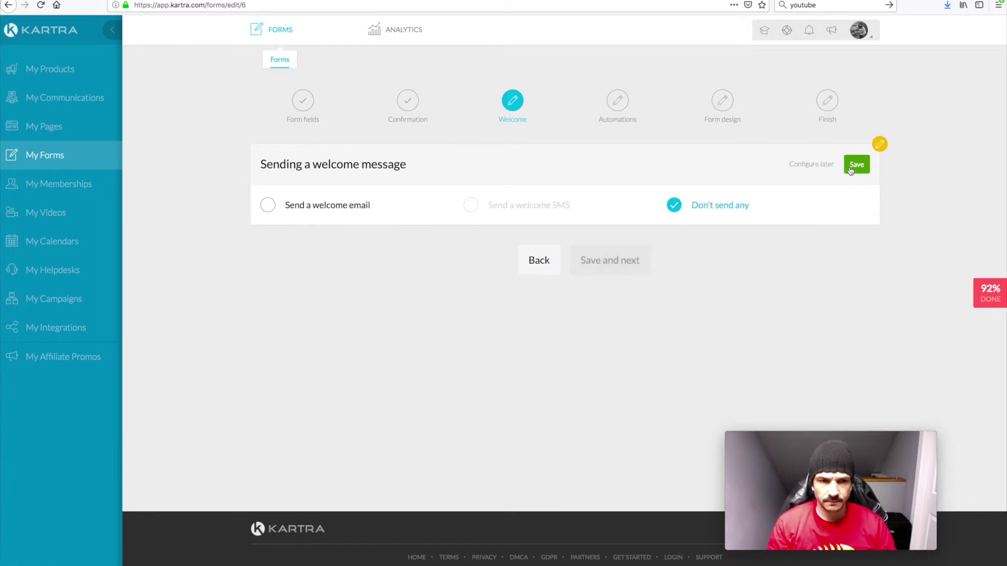
pyautogui.click(265, 207)
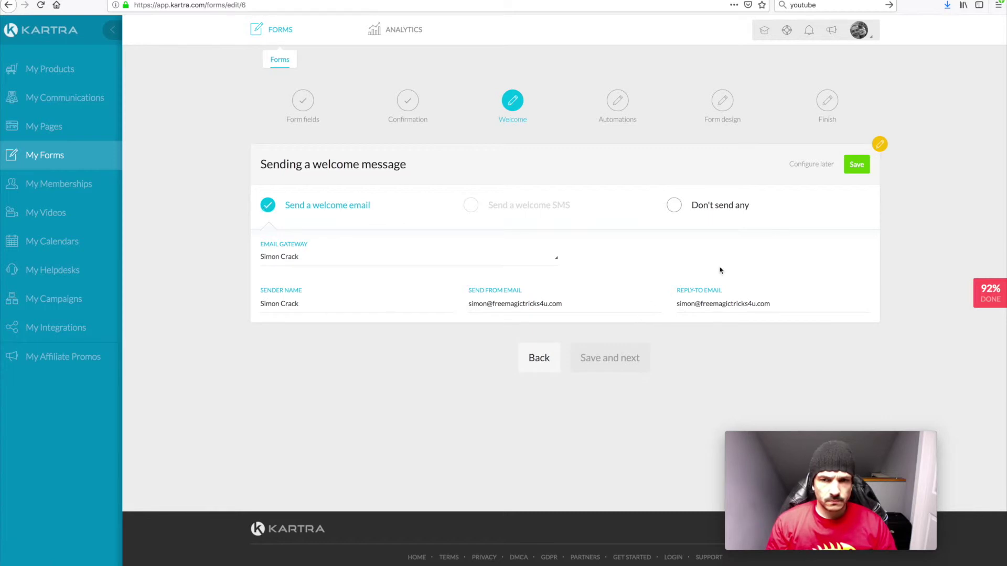
pyautogui.click(857, 167)
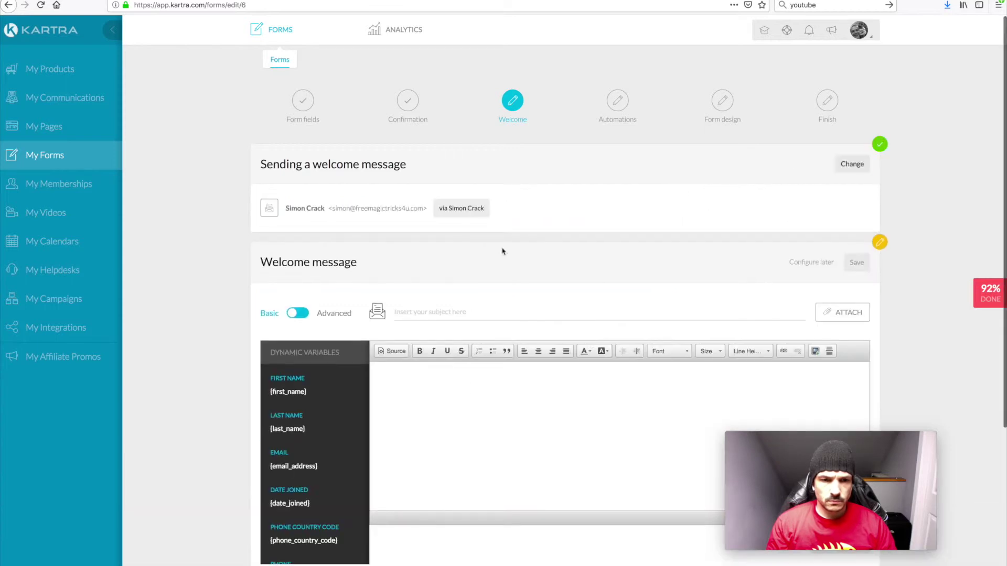
pyautogui.scroll(-3, 467, 400)
pyautogui.scroll(2, 468, 407)
pyautogui.scroll(2, 469, 407)
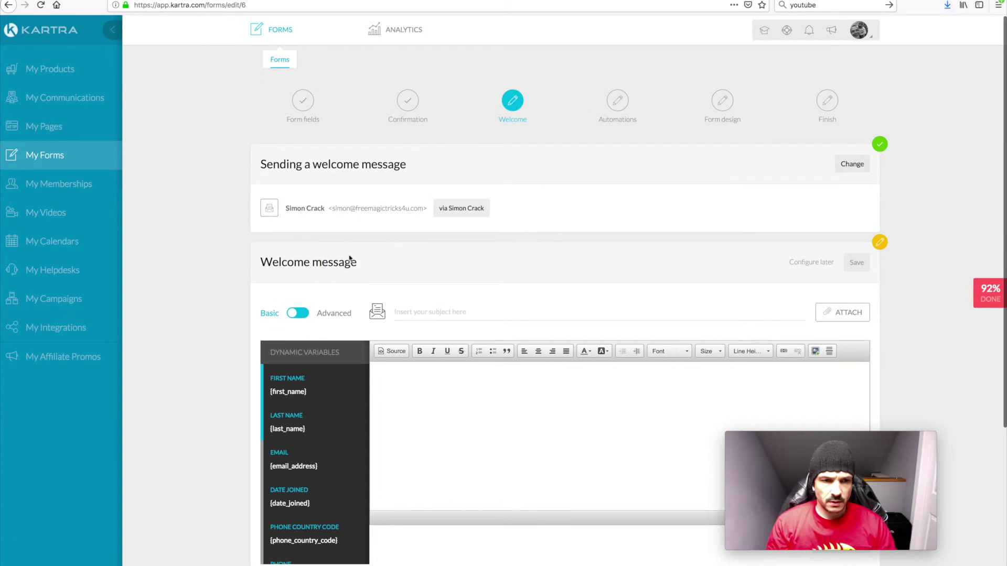
# Enter cvhchvh as placeholder body text of the welcome message
pyautogui.scroll(-3, 434, 407)
pyautogui.click(426, 234)
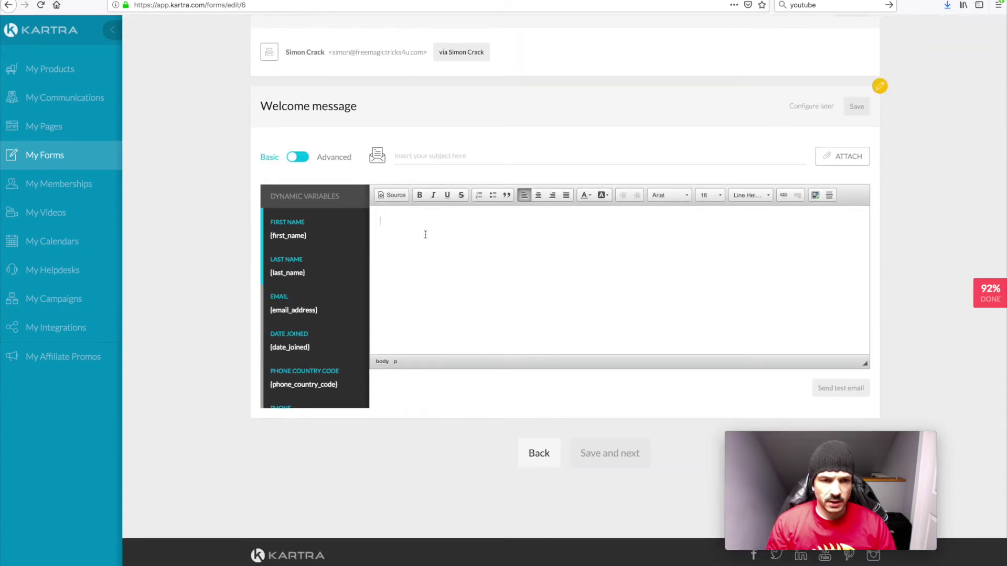
pyautogui.write('cvhchvh')
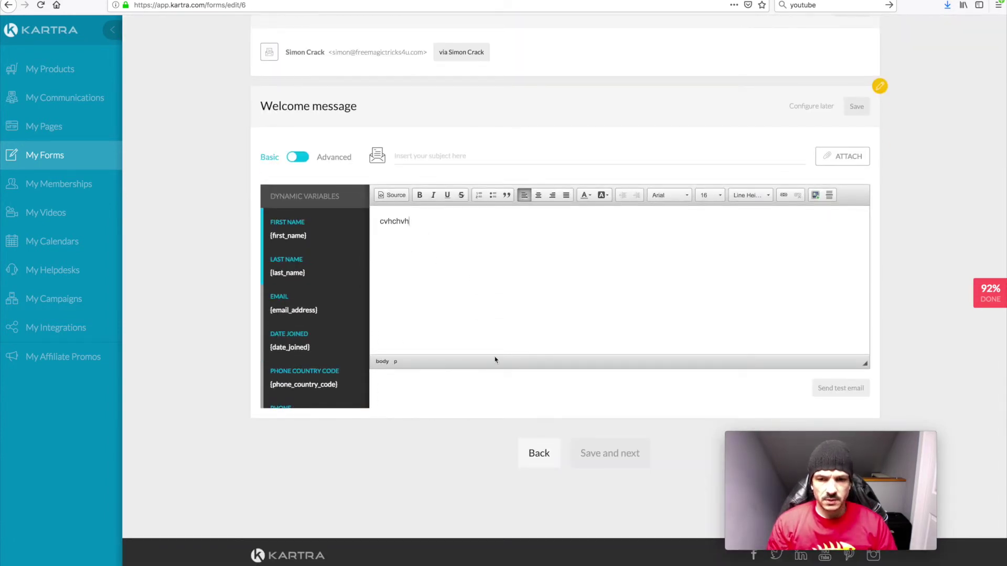
pyautogui.scroll(3, 495, 360)
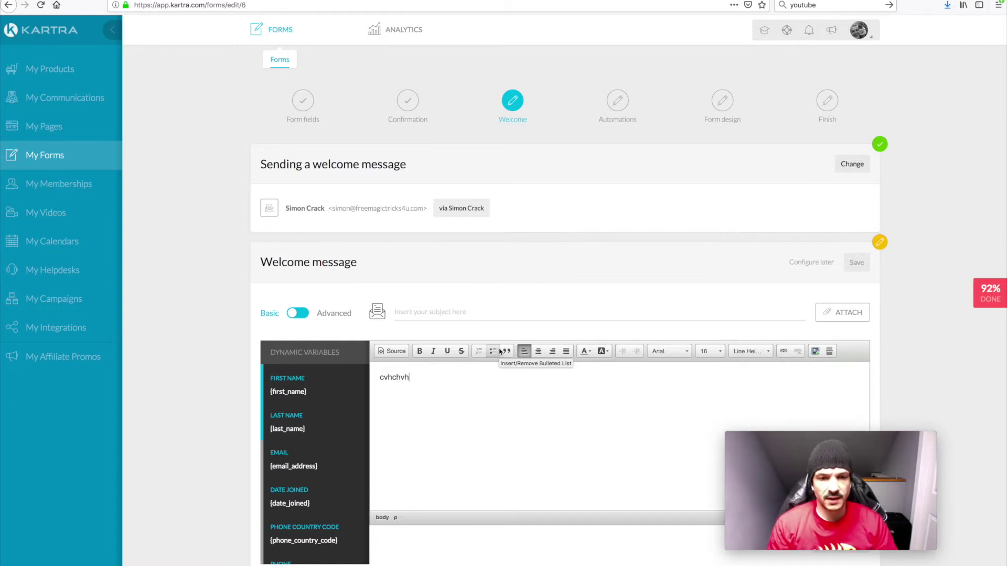
pyautogui.scroll(-3, 481, 373)
pyautogui.scroll(3, 477, 357)
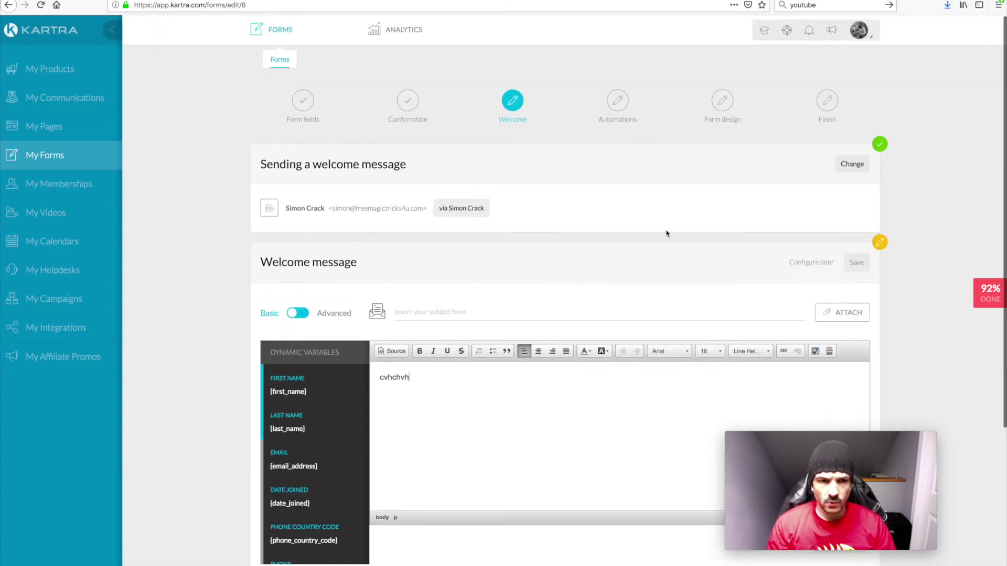
pyautogui.scroll(-3, 692, 210)
# Set the welcome message option to Don't send any, save it, and proceed to the automations
pyautogui.click(851, 30)
pyautogui.scroll(2, 704, 183)
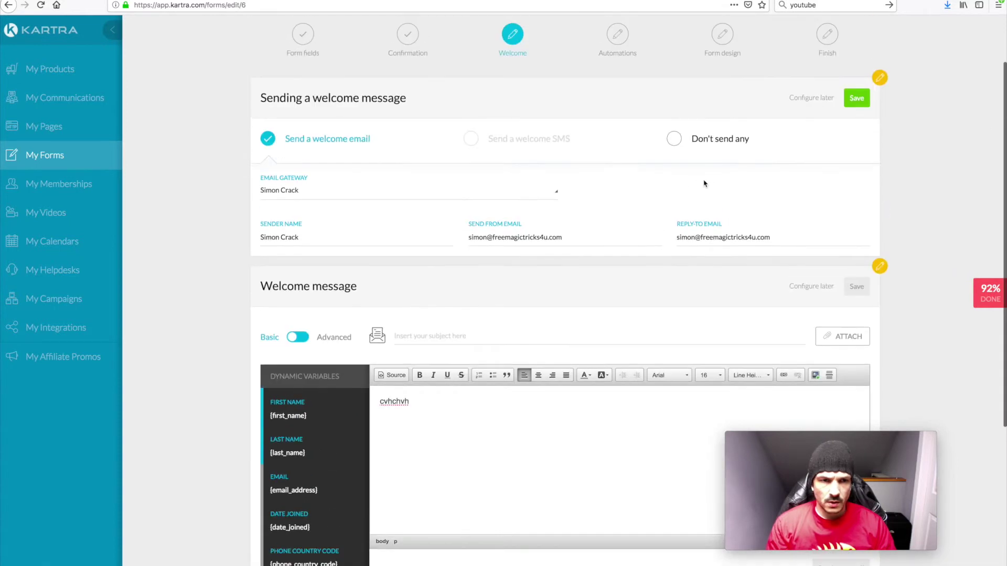
pyautogui.scroll(2, 672, 218)
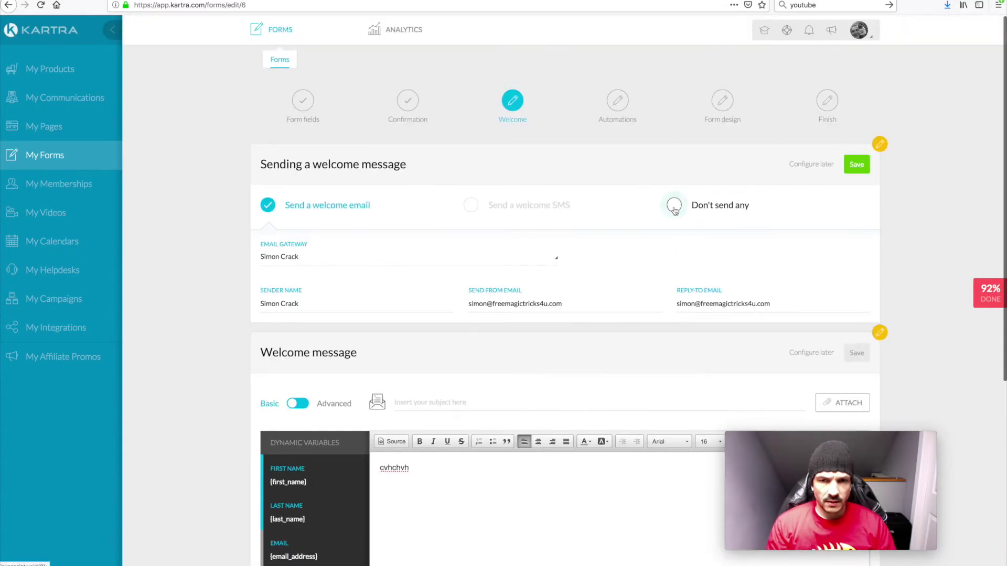
pyautogui.click(674, 205)
pyautogui.click(856, 165)
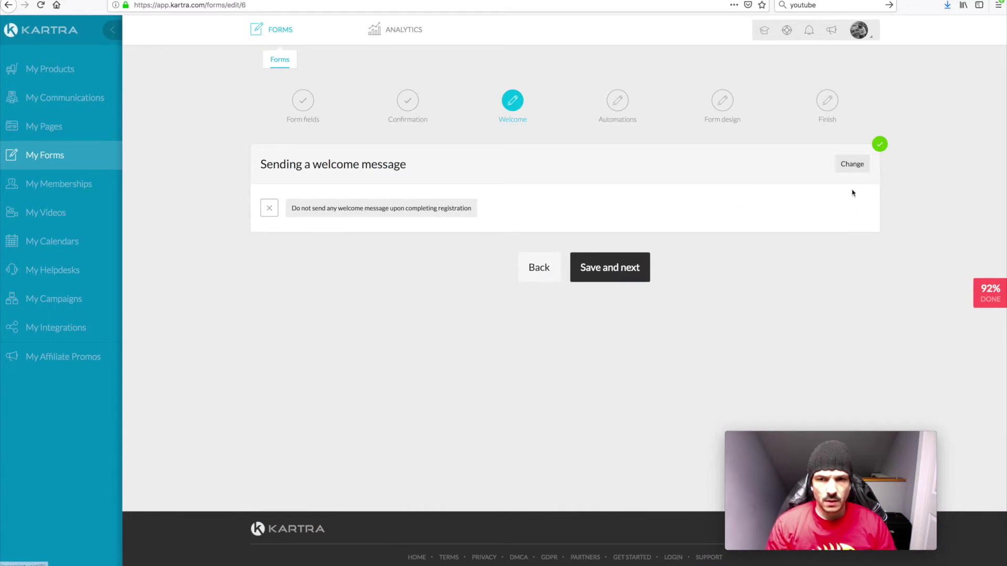
pyautogui.click(608, 269)
# Try the tag assignment option and its category list, then restore Don't assign any tag and save
pyautogui.scroll(-1, 775, 245)
pyautogui.scroll(1, 773, 246)
pyautogui.scroll(-1, 772, 247)
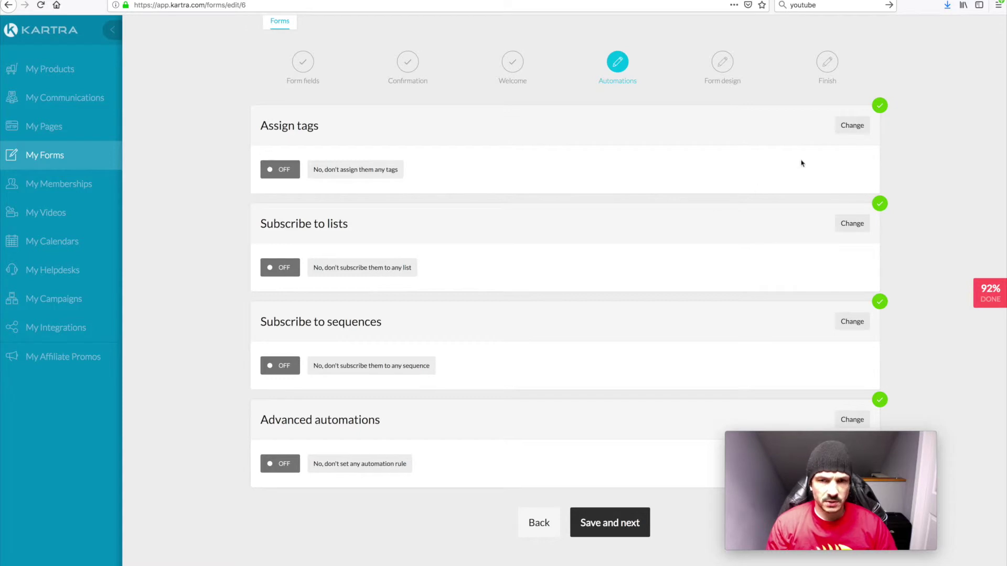
pyautogui.click(848, 126)
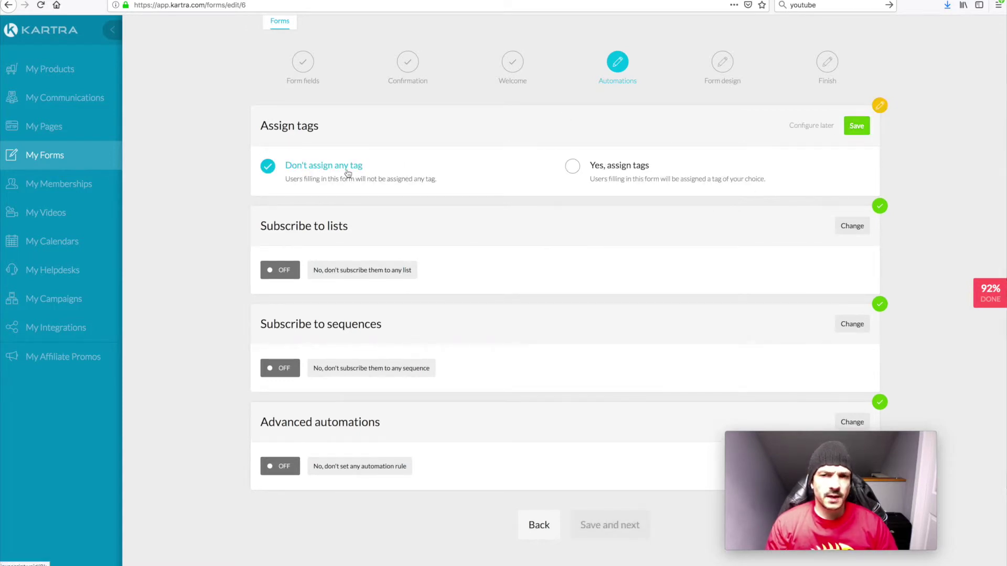
pyautogui.click(572, 167)
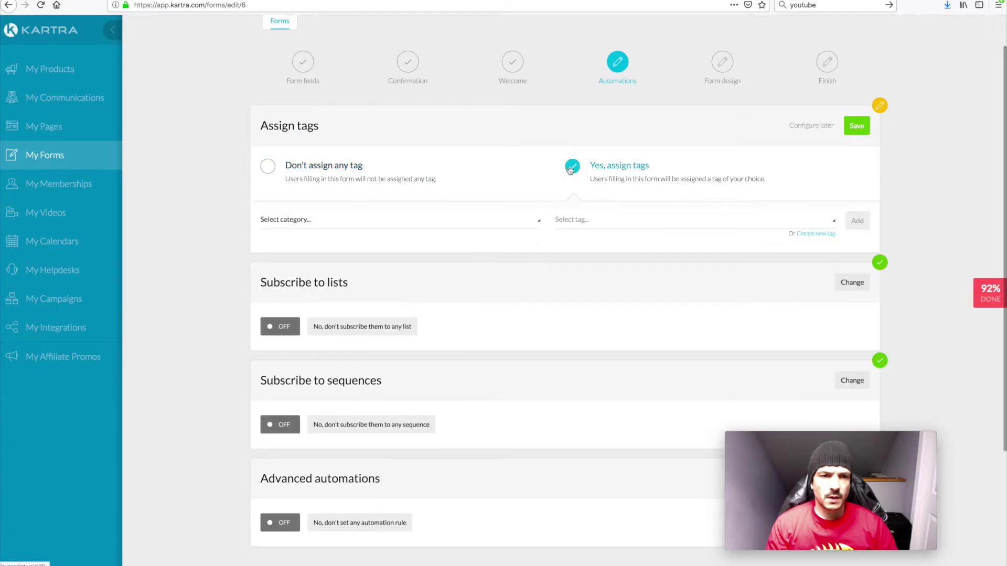
pyautogui.click(286, 220)
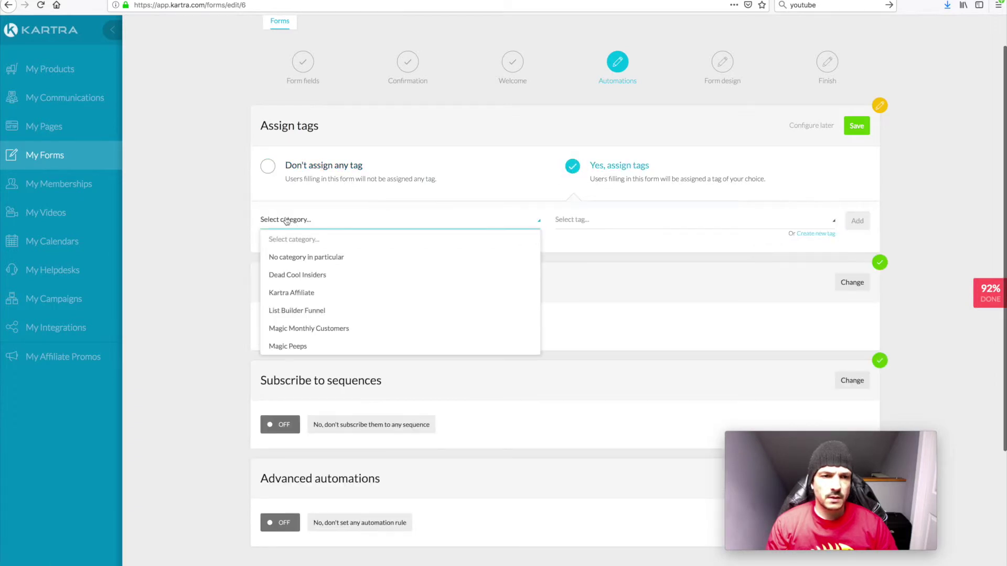
pyautogui.click(198, 220)
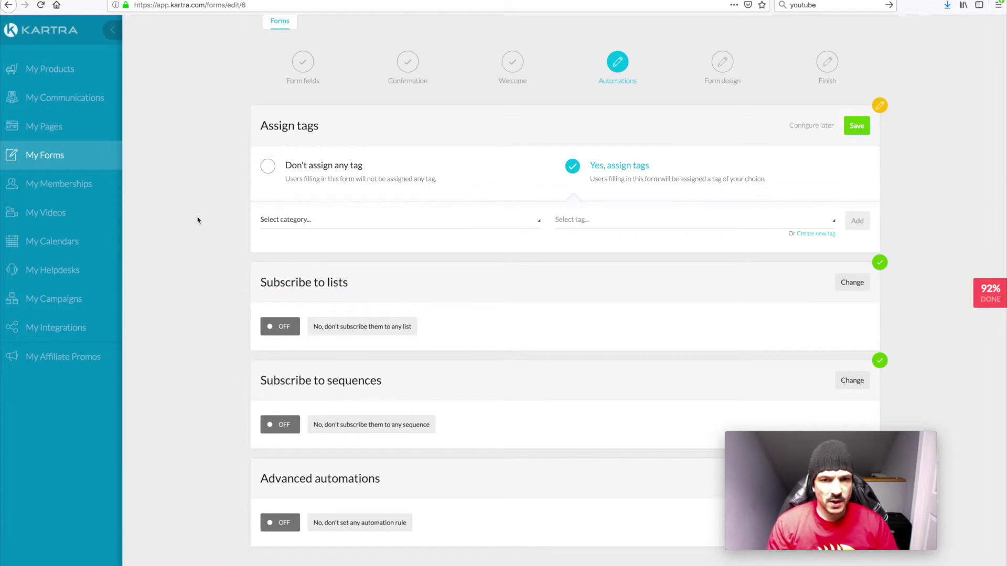
pyautogui.click(267, 166)
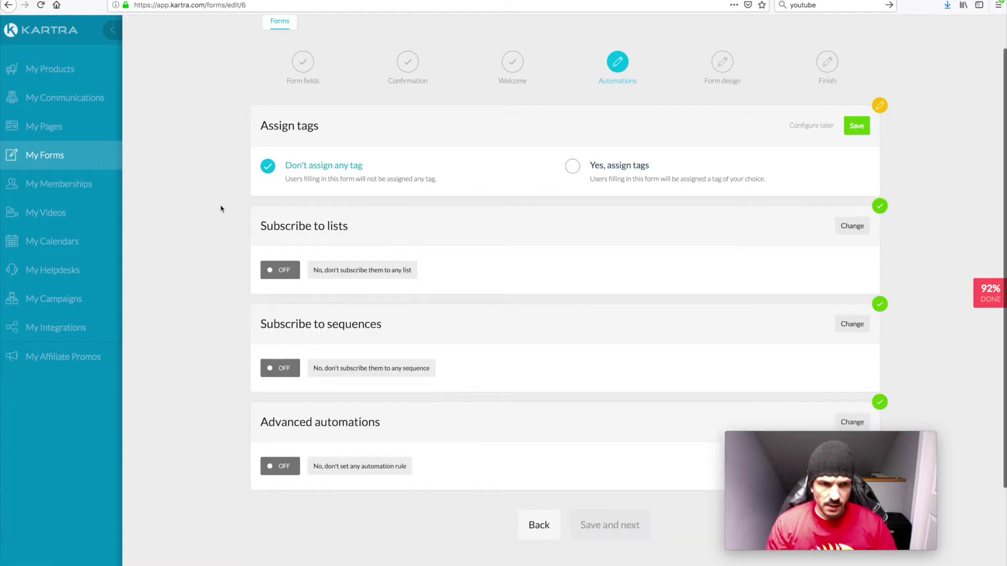
pyautogui.click(857, 126)
# Set the form to subscribe people to a list and view the available lists
pyautogui.scroll(-1, 193, 249)
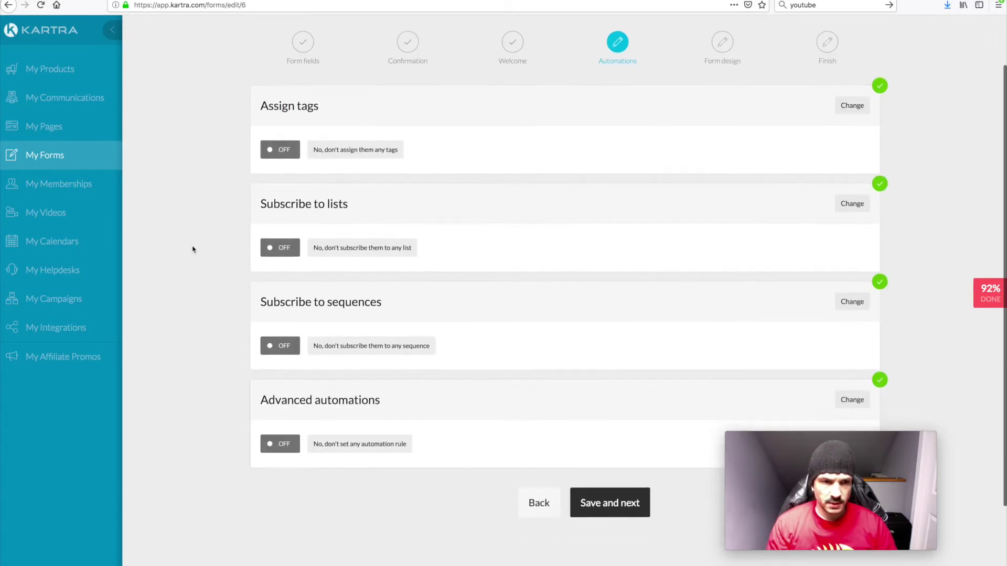
pyautogui.moveTo(265, 206); pyautogui.dragTo(407, 230)
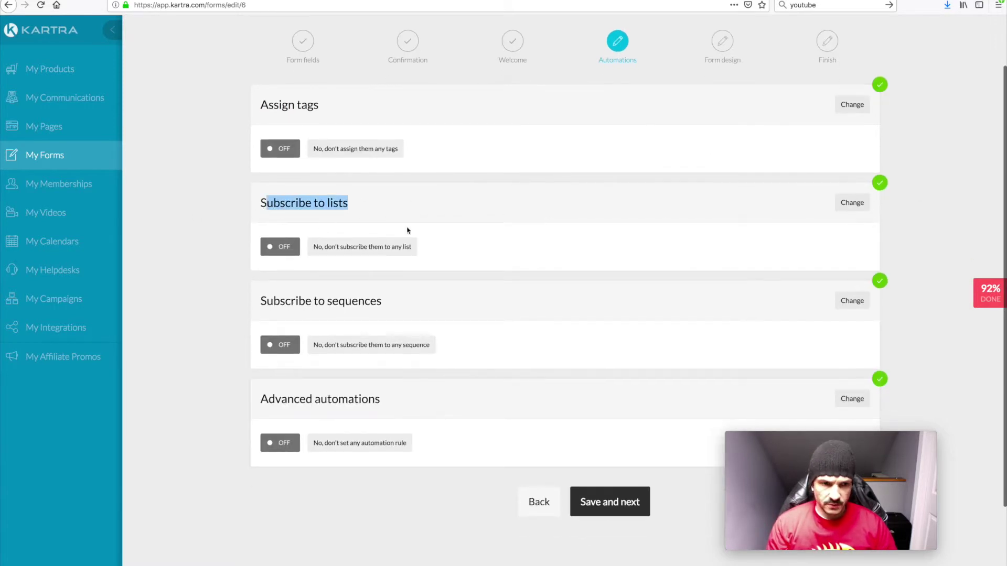
pyautogui.click(853, 204)
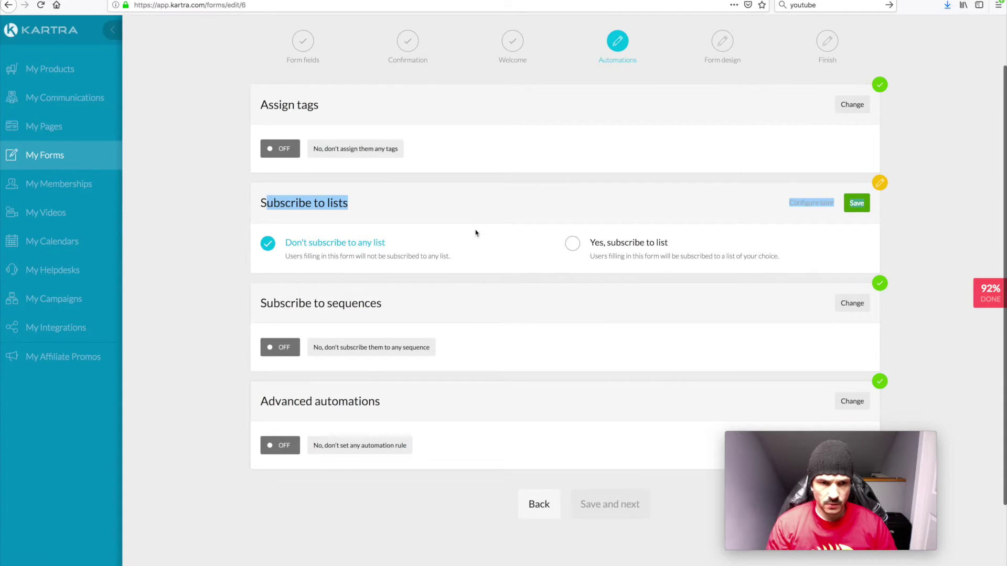
pyautogui.click(572, 243)
pyautogui.scroll(-2, 227, 272)
pyautogui.click(270, 266)
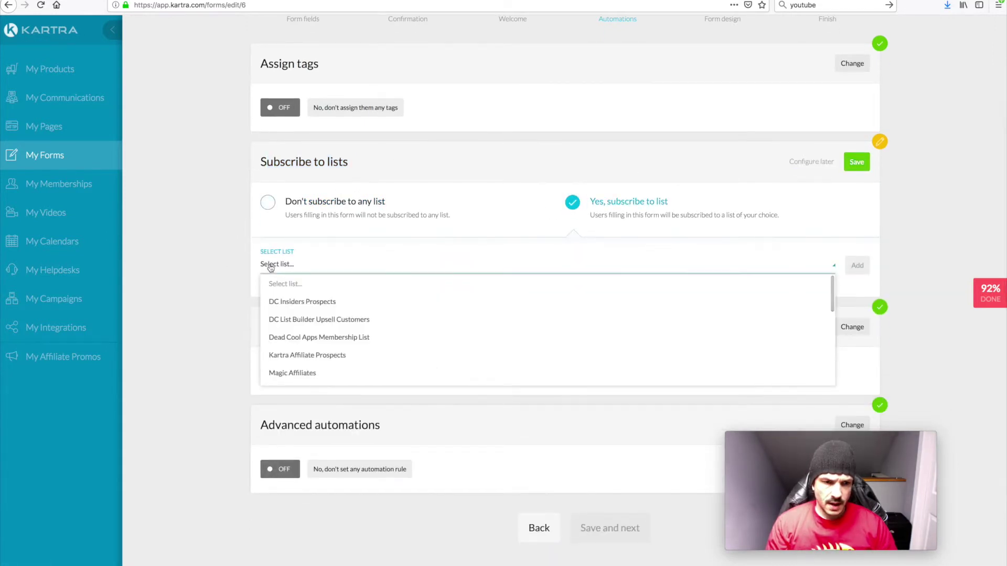
pyautogui.click(277, 271)
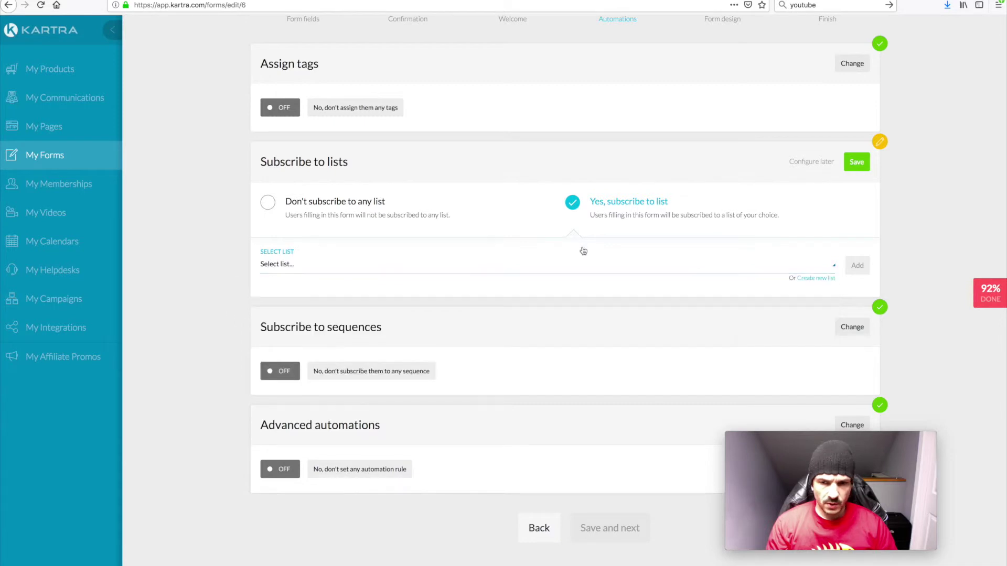
# Create a new list with the name TEST and the public description TEST
pyautogui.click(815, 277)
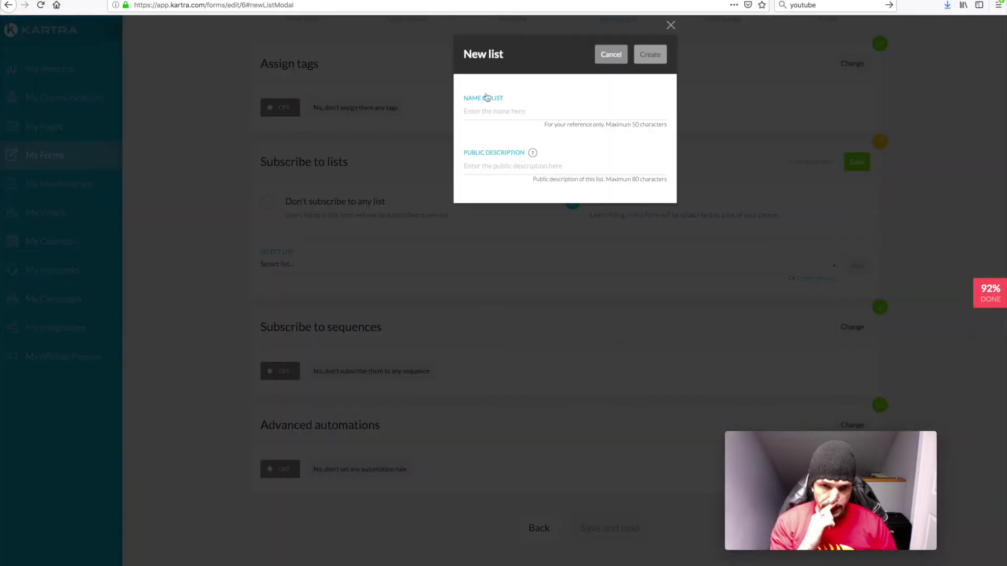
pyautogui.click(477, 114)
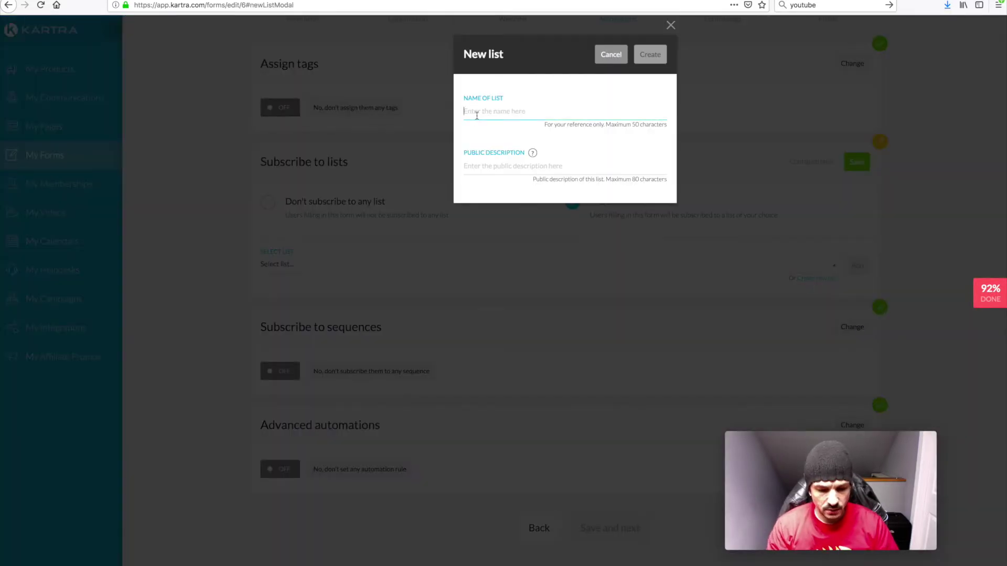
pyautogui.write('Subscrib')
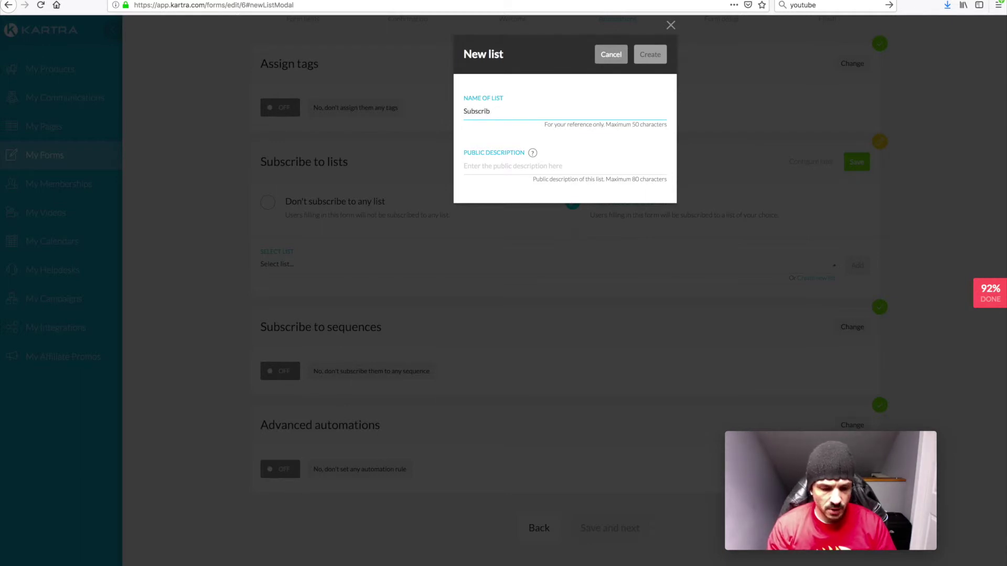
pyautogui.write('e list')
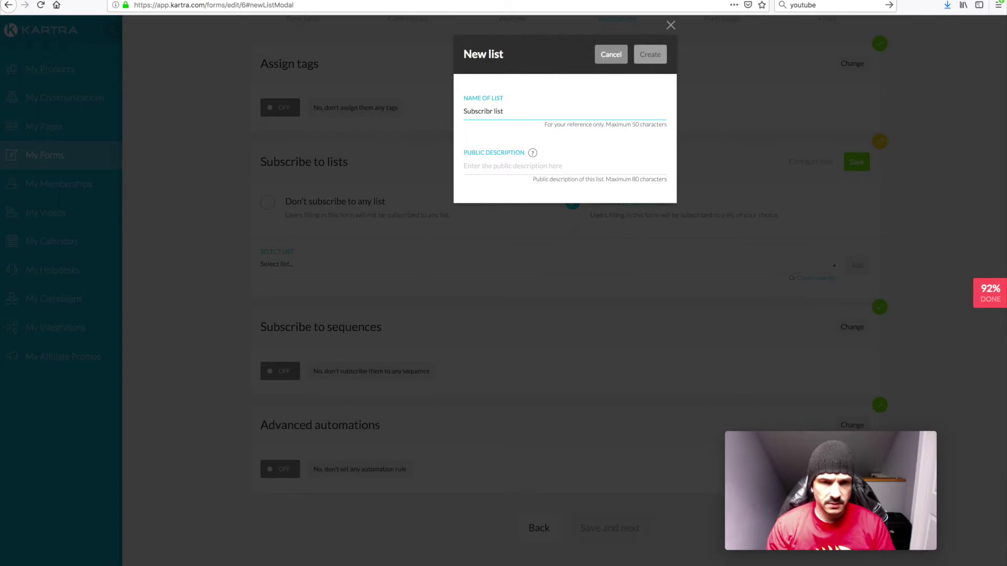
pyautogui.click(471, 167)
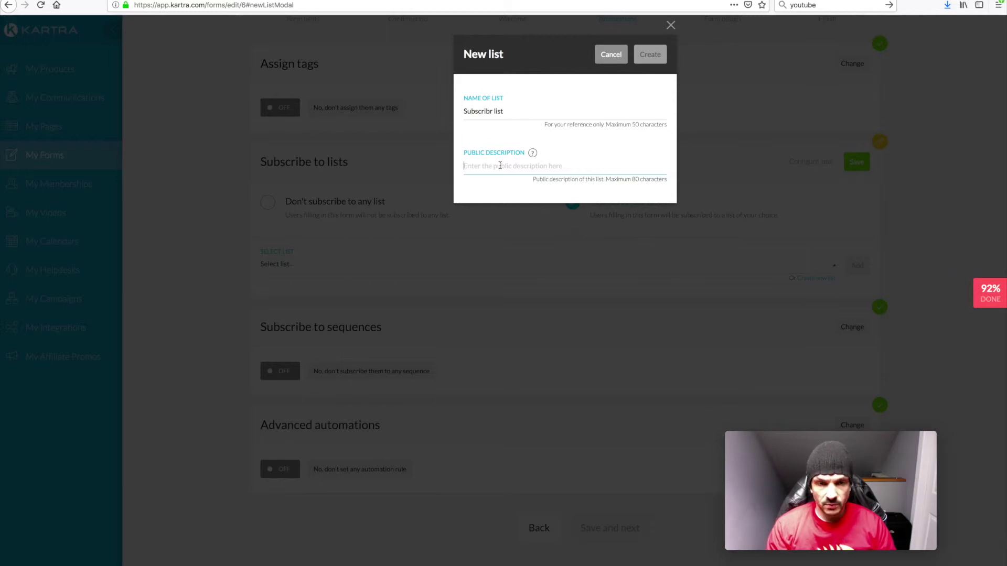
pyautogui.moveTo(498, 107); pyautogui.dragTo(422, 115)
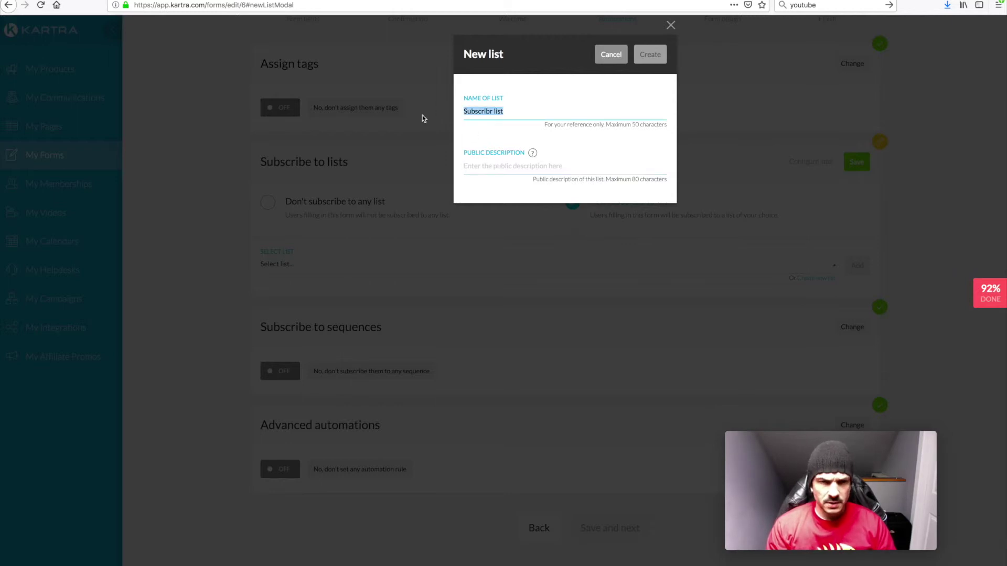
pyautogui.write('TEST')
pyautogui.click(472, 166)
pyautogui.write('TEST')
pyautogui.click(648, 58)
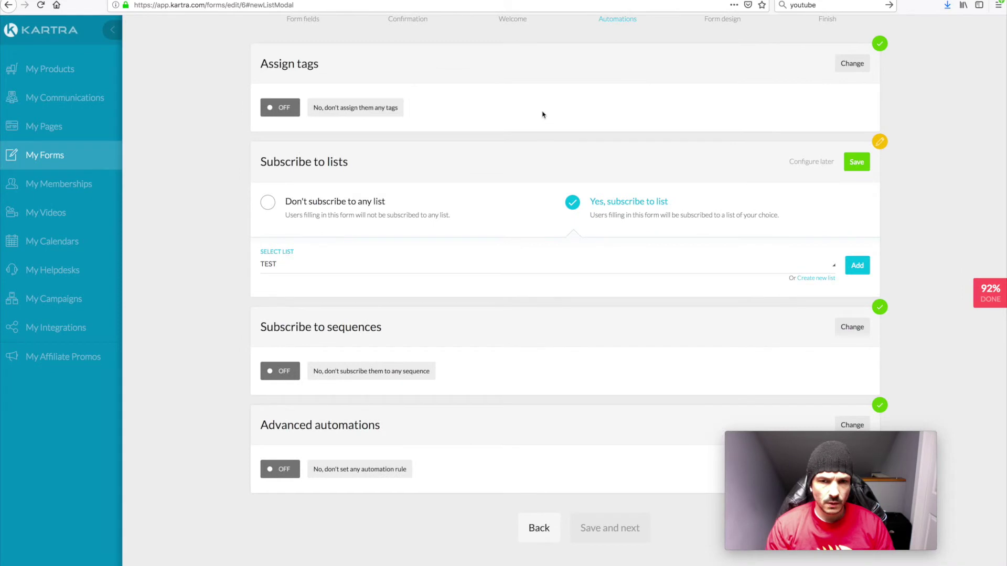
# Add the TEST list to the form's list subscriptions and save the setting
pyautogui.click(856, 266)
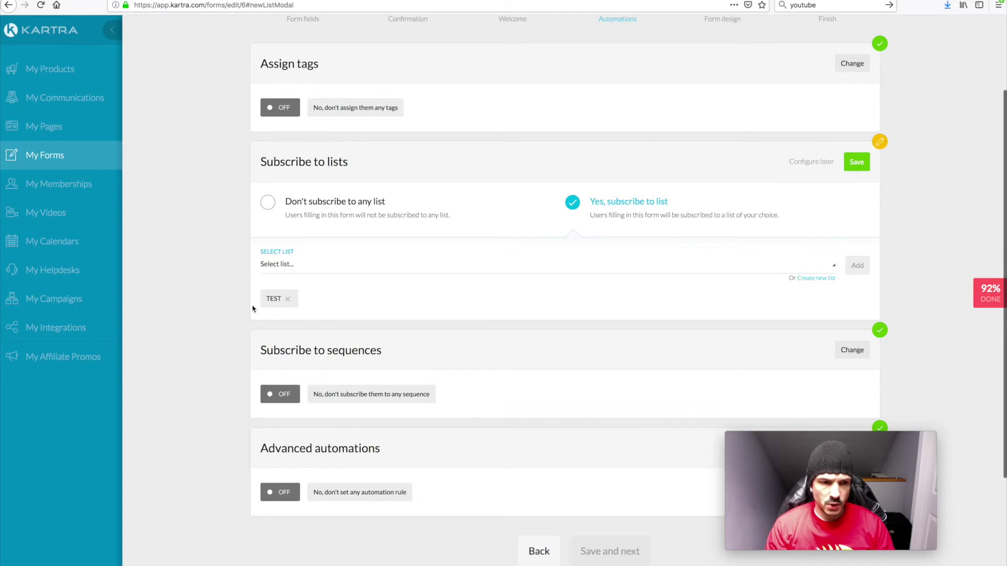
pyautogui.click(855, 166)
pyautogui.scroll(-1, 913, 196)
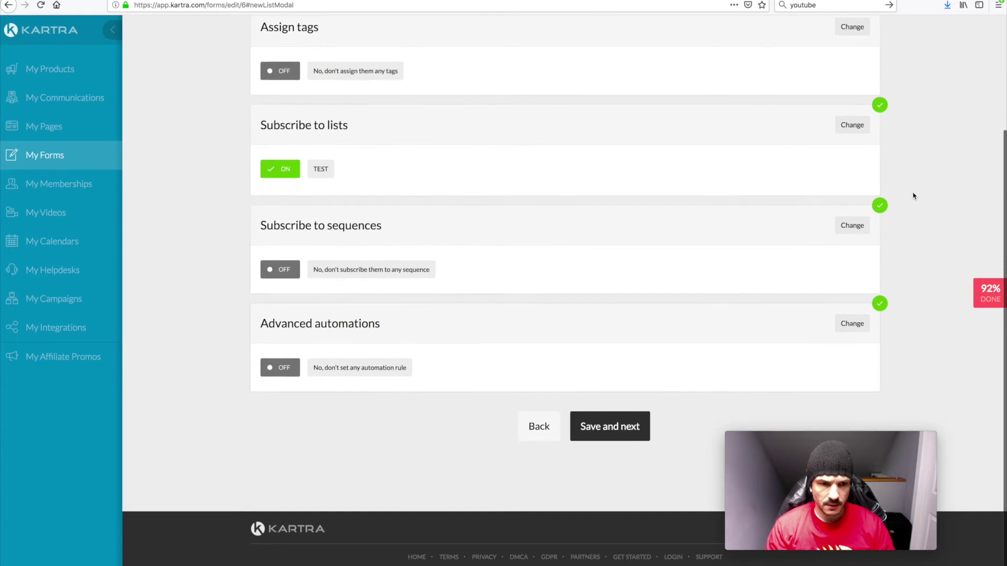
# Try the sequence subscription option and view the available sequences, restoring Don't subscribe to any sequence and saving
pyautogui.click(852, 226)
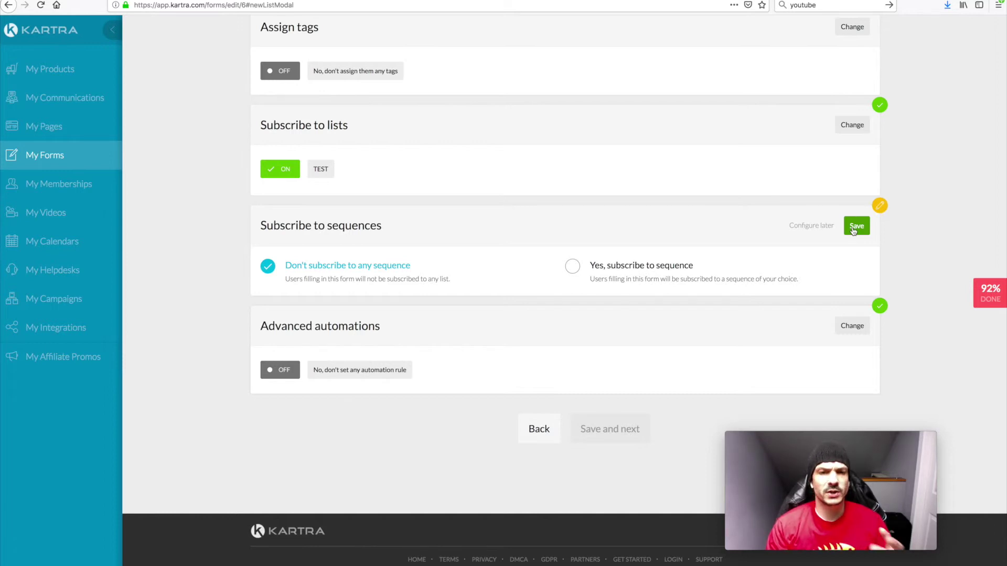
pyautogui.click(572, 269)
pyautogui.scroll(-2, 642, 280)
pyautogui.click(309, 273)
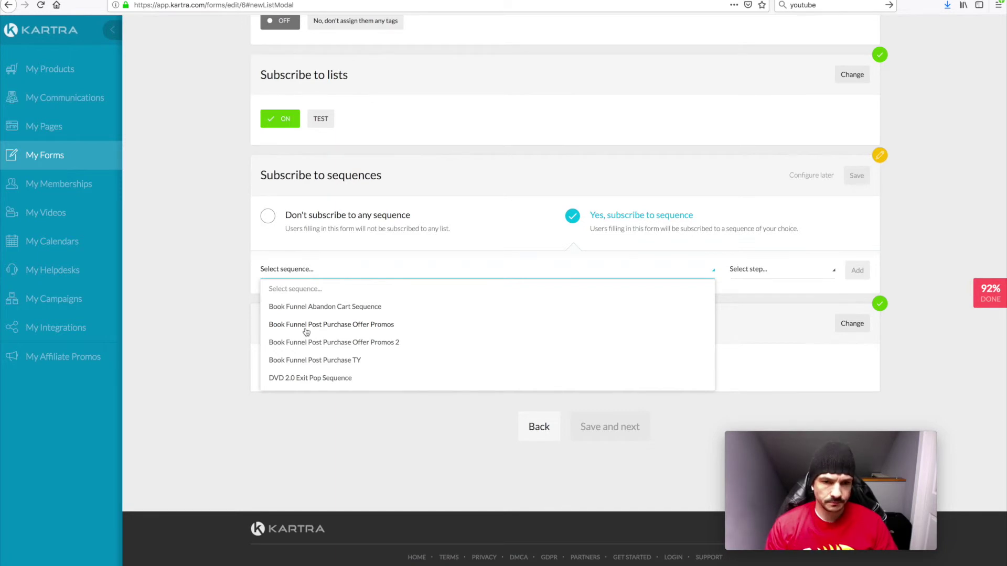
pyautogui.click(214, 241)
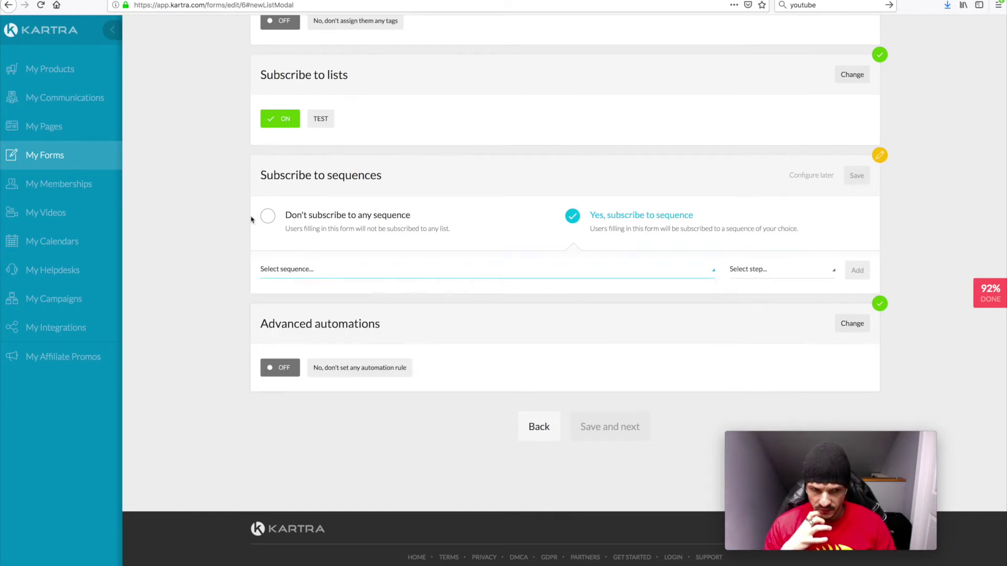
pyautogui.click(266, 217)
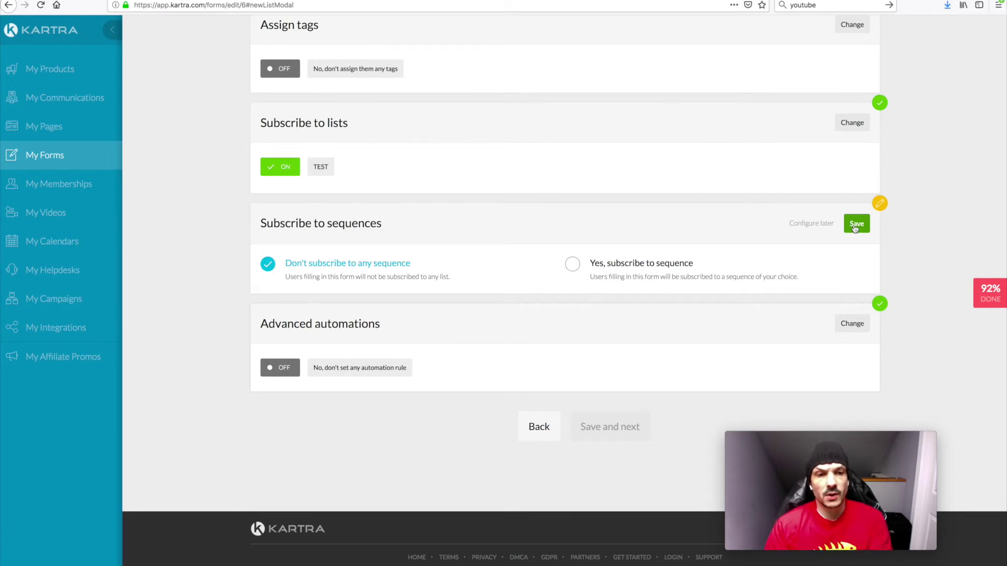
pyautogui.click(855, 226)
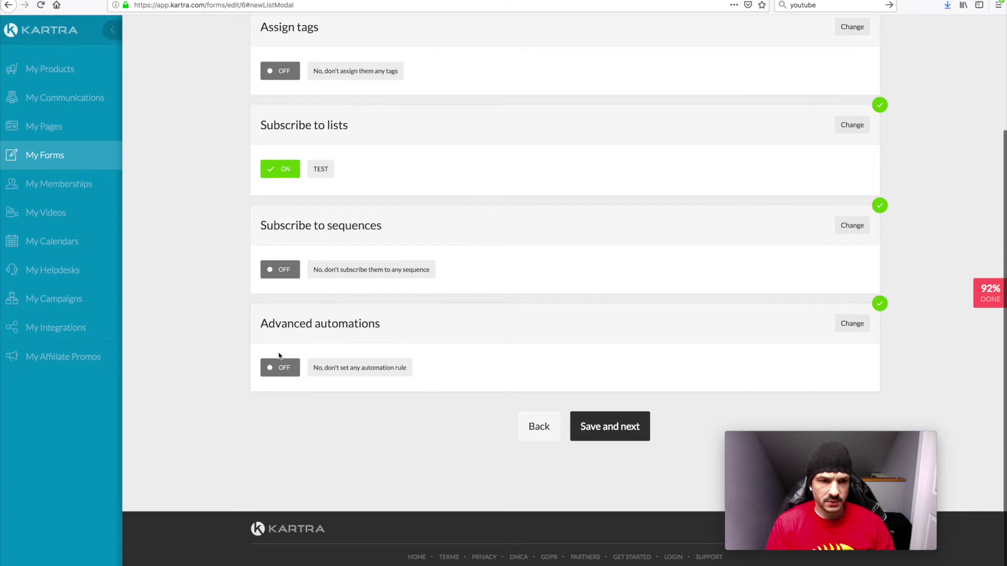
# Save the automations, set the form design to display in a Kartra Page, Kartra Video or Kartra Calendar, and finish the form
pyautogui.click(611, 431)
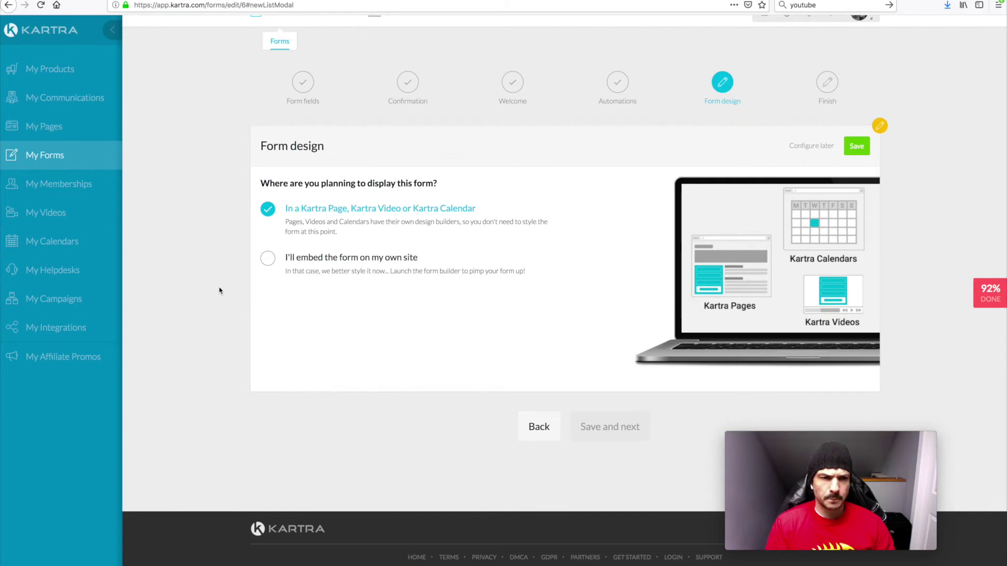
pyautogui.click(268, 259)
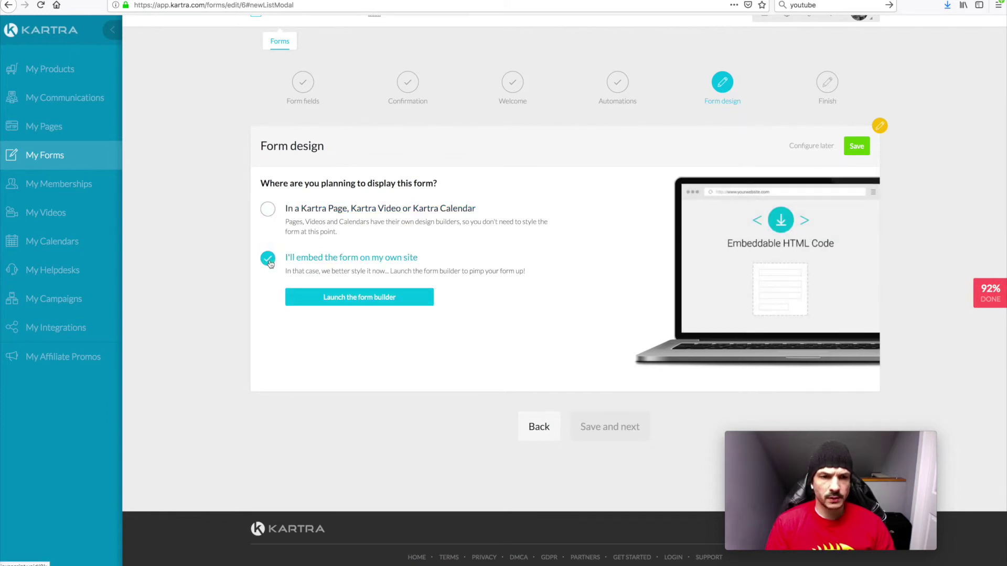
pyautogui.click(266, 210)
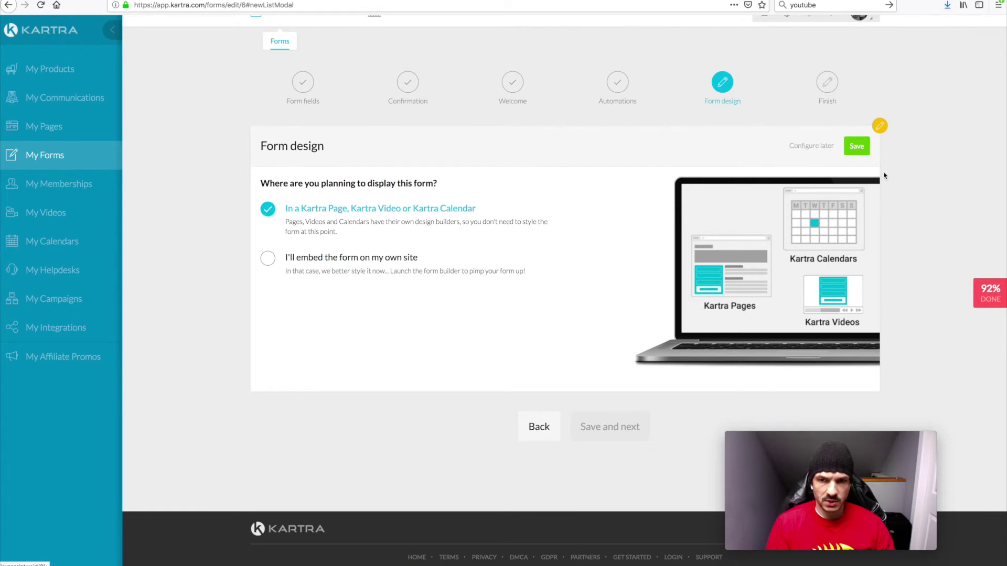
pyautogui.click(856, 146)
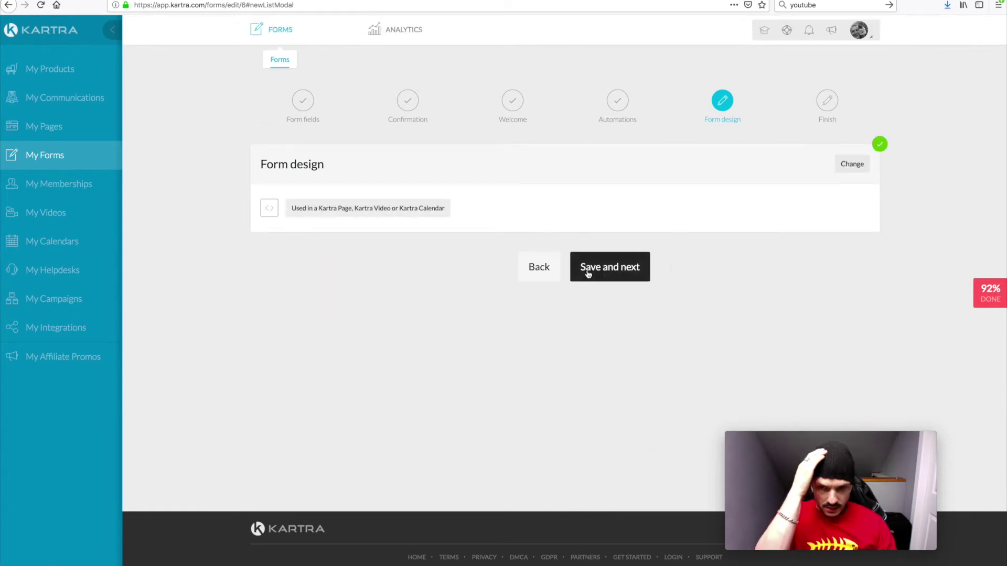
pyautogui.click(611, 275)
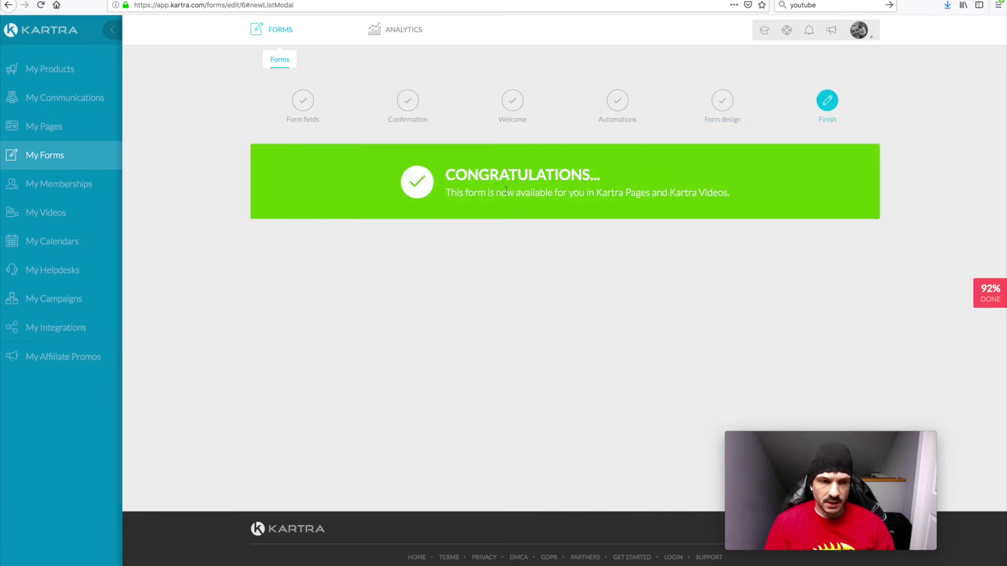
# Start a new page and show the Squeeze Pages templates
pyautogui.click(49, 129)
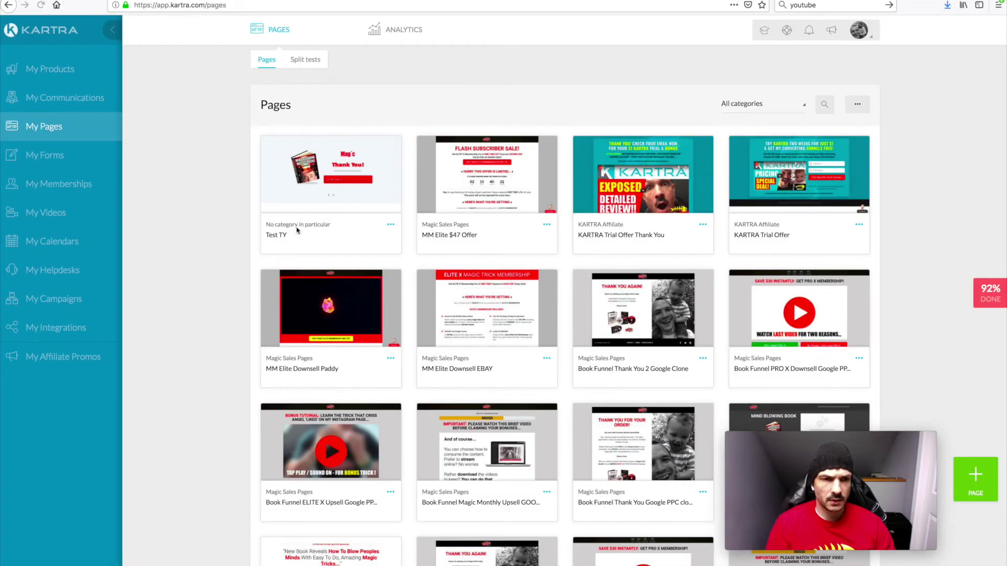
pyautogui.click(976, 481)
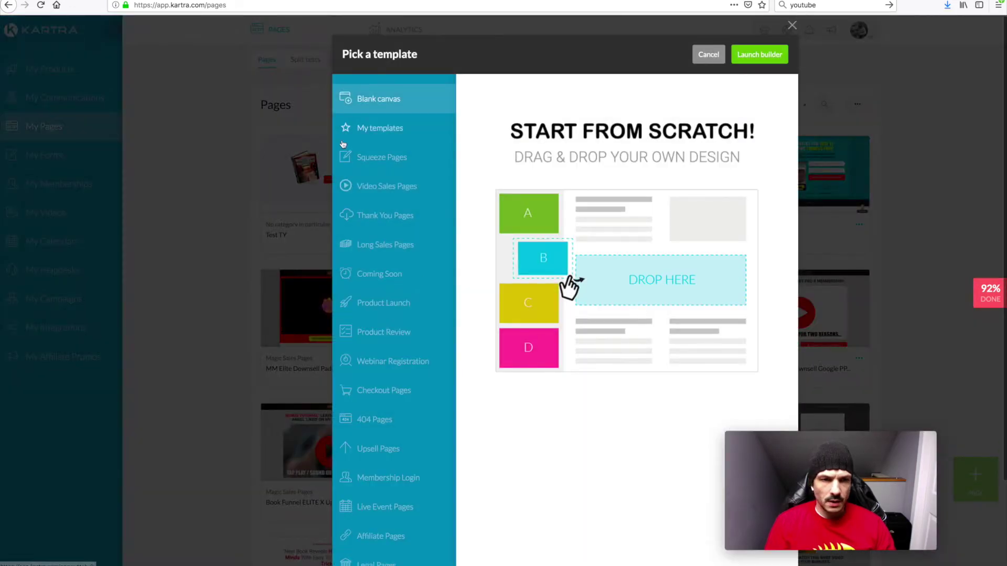
pyautogui.click(378, 160)
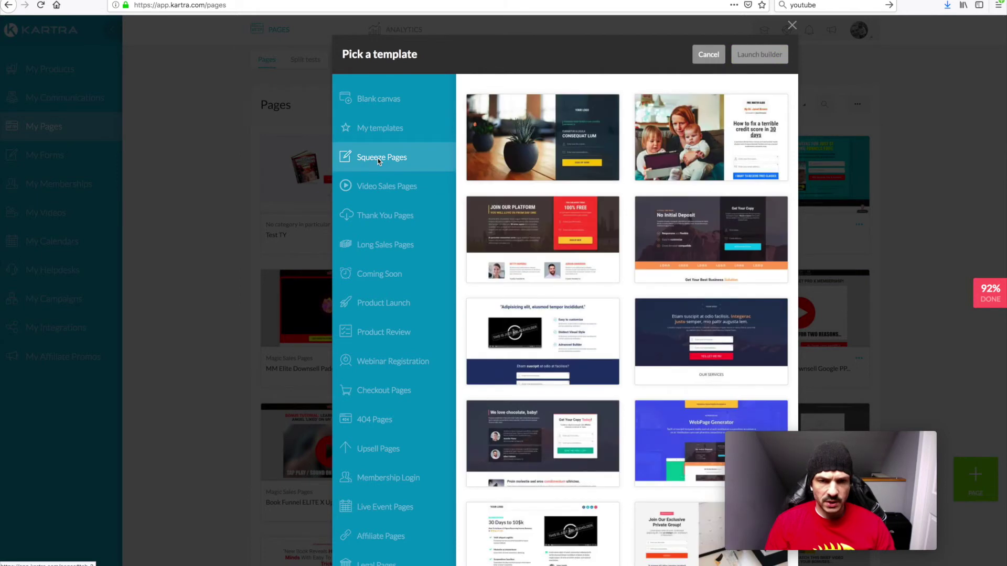
# Select the squeeze page template with the pink piggy bank and launch the builder with it
pyautogui.scroll(-5, 595, 213)
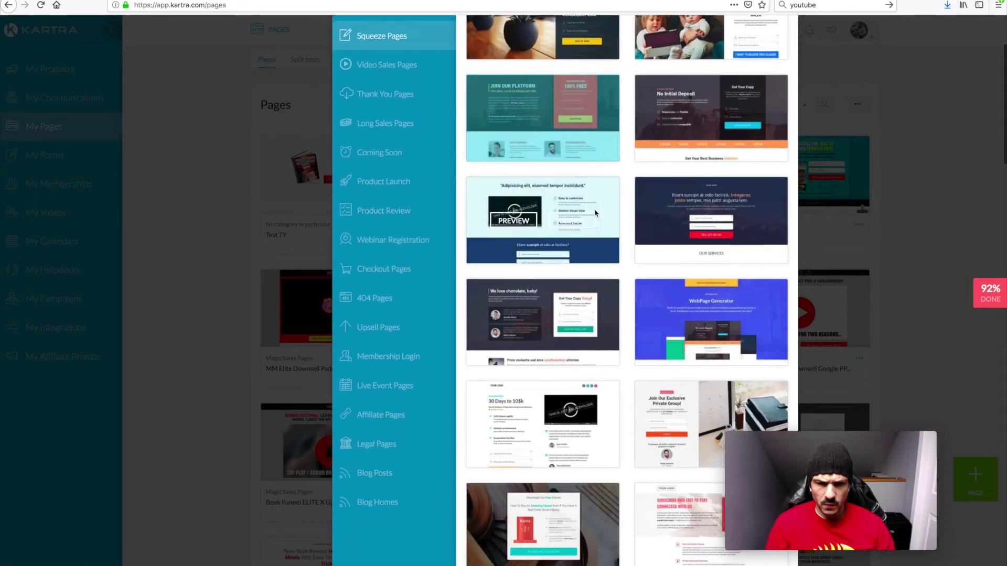
pyautogui.scroll(-5, 595, 212)
pyautogui.scroll(-3, 596, 212)
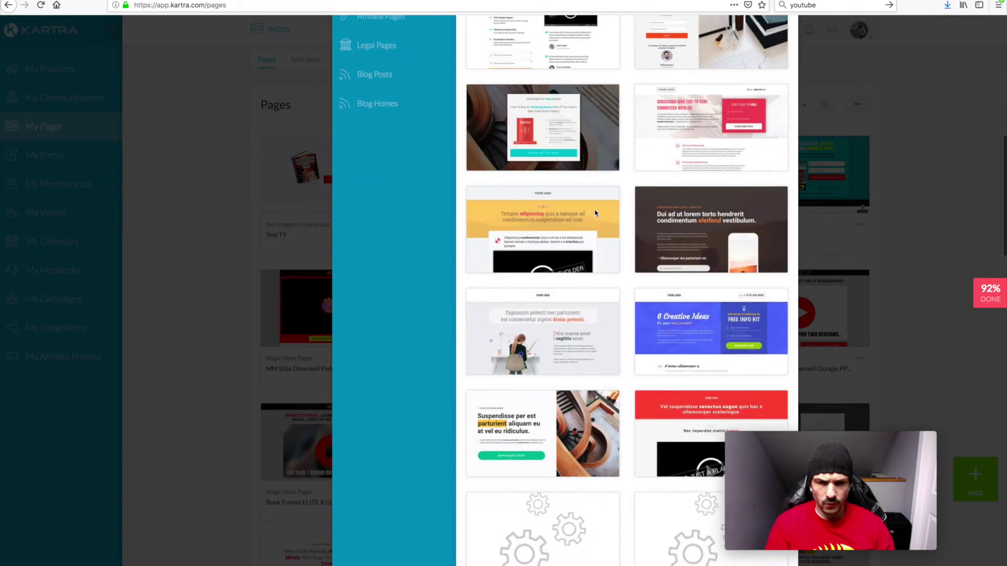
pyautogui.scroll(-8, 595, 213)
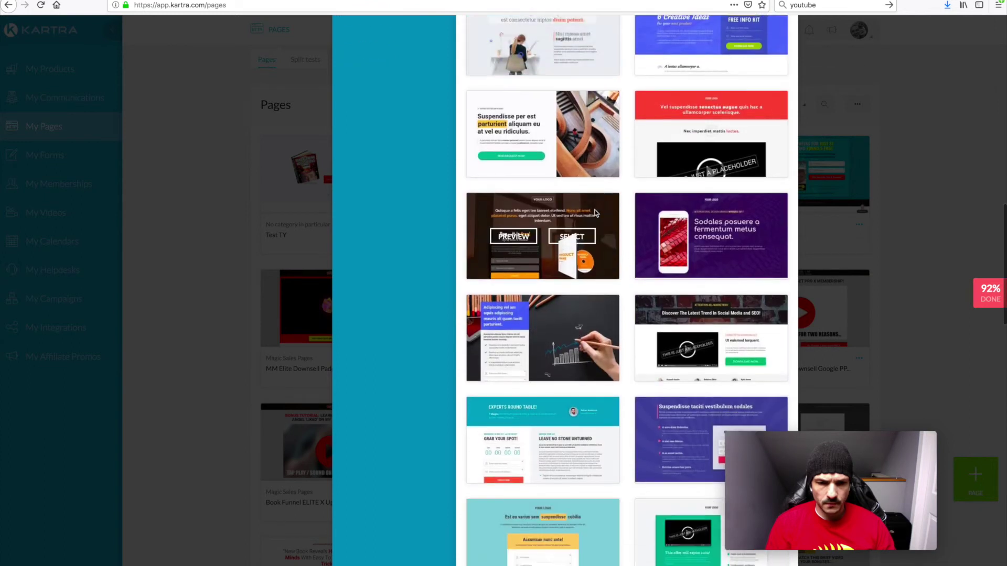
pyautogui.scroll(-9, 595, 212)
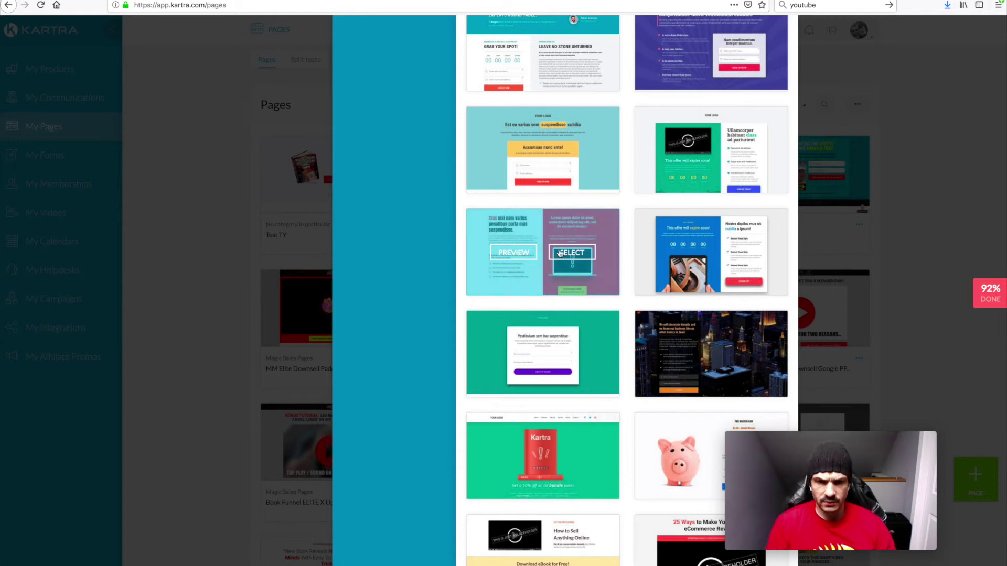
pyautogui.scroll(-3, 560, 254)
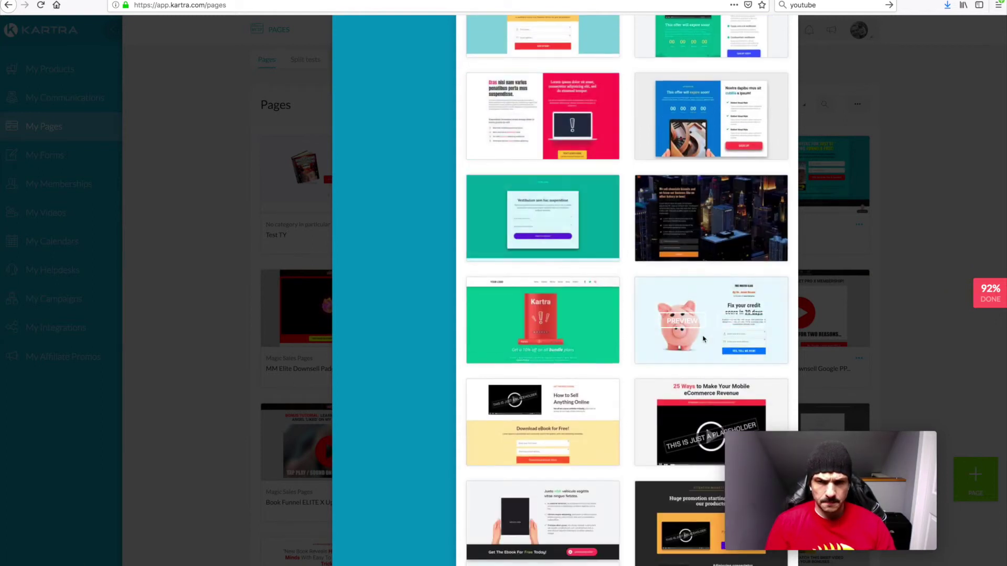
pyautogui.moveTo(703, 338)
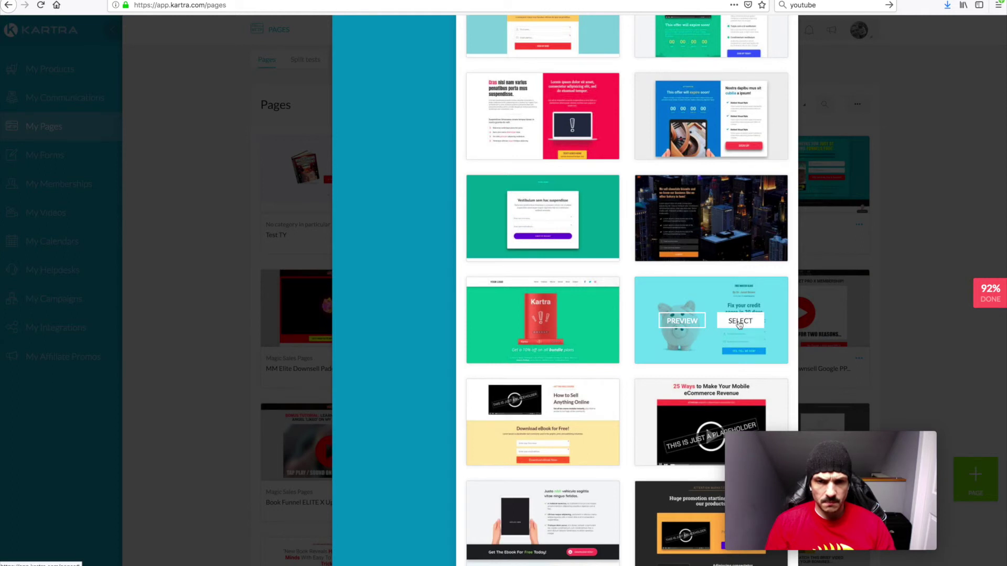
pyautogui.click(739, 322)
pyautogui.scroll(10, 736, 325)
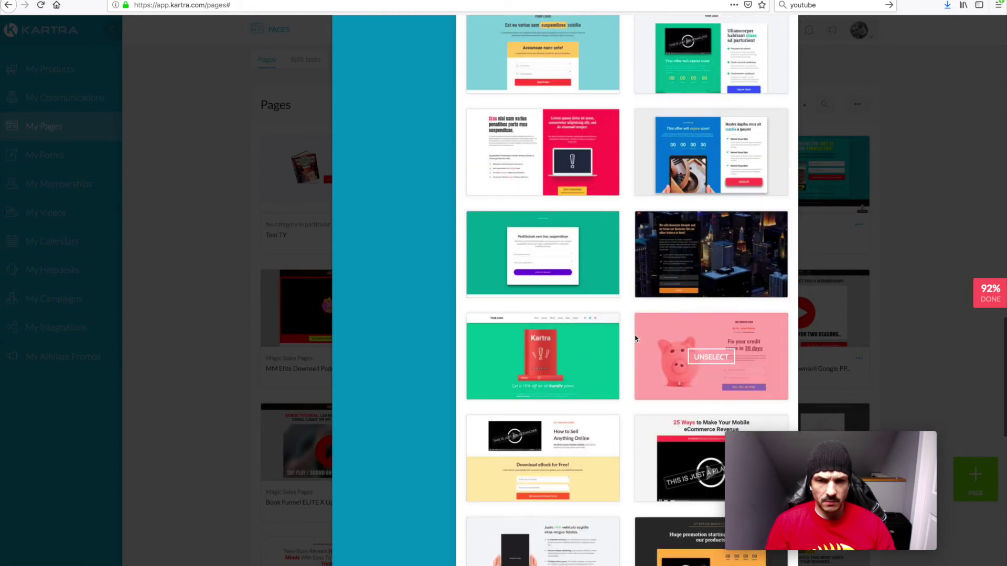
pyautogui.click(759, 54)
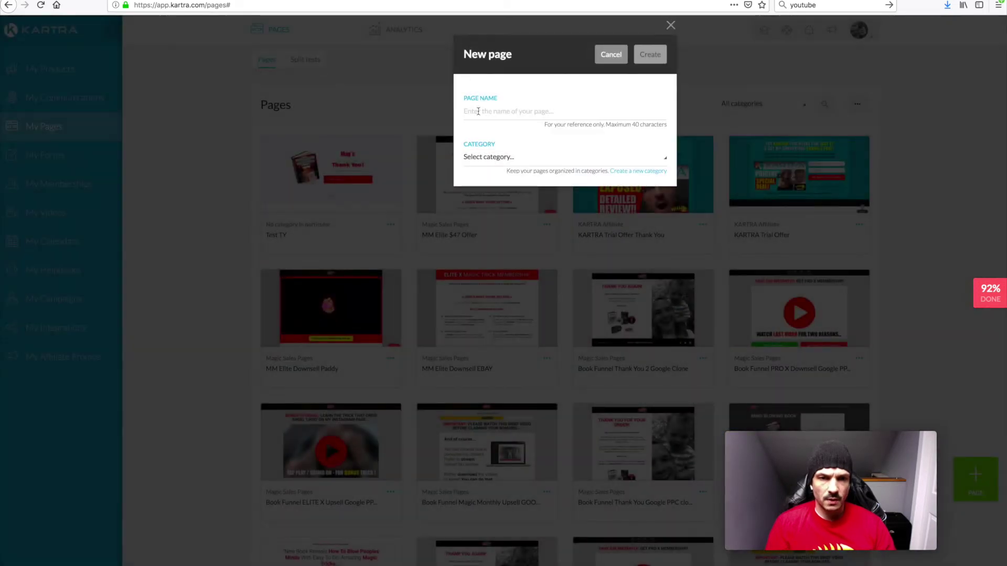
# Create the page with the name TEST Landing and the category No category in particular
pyautogui.click(478, 111)
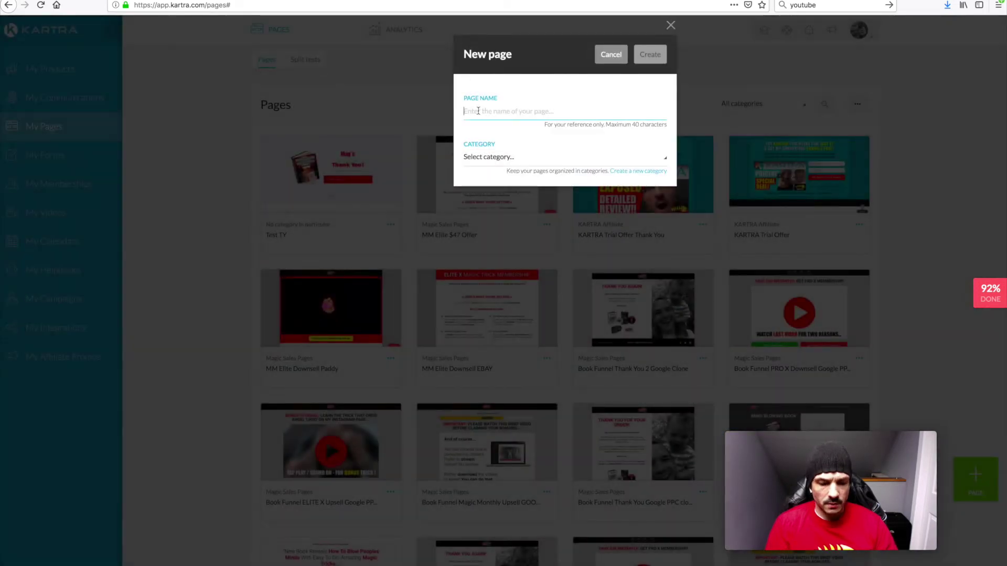
pyautogui.write('TEST Landing')
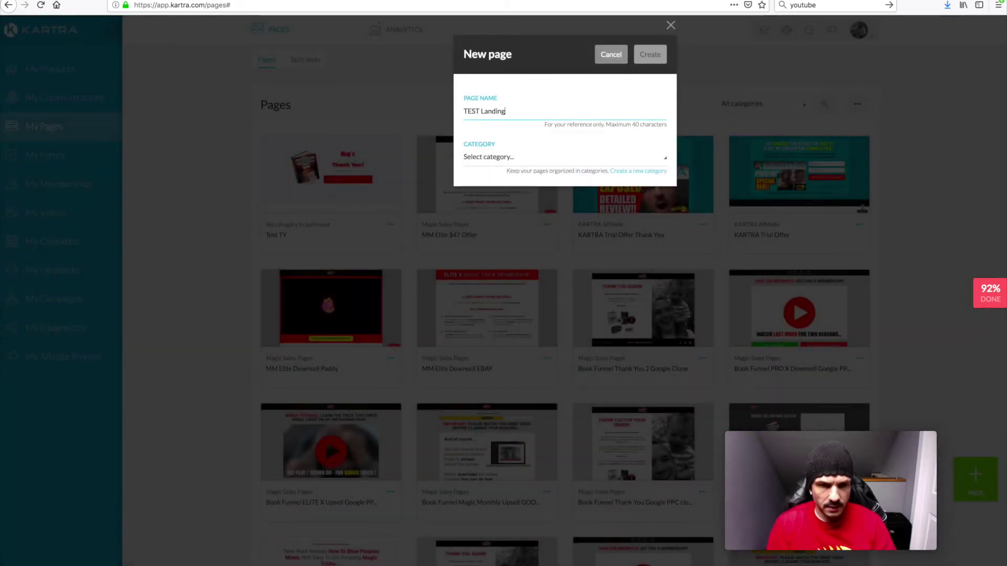
pyautogui.click(485, 160)
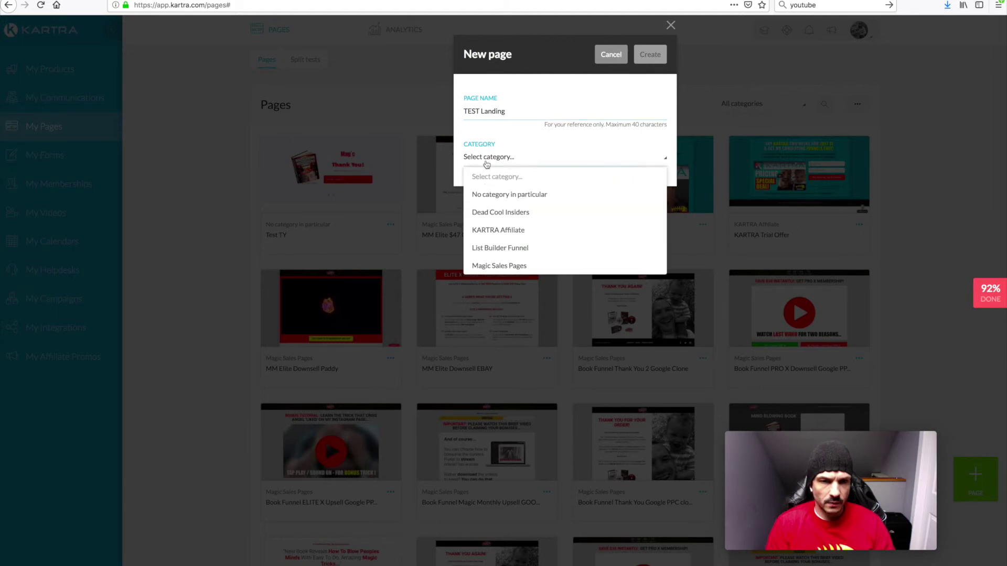
pyautogui.click(479, 194)
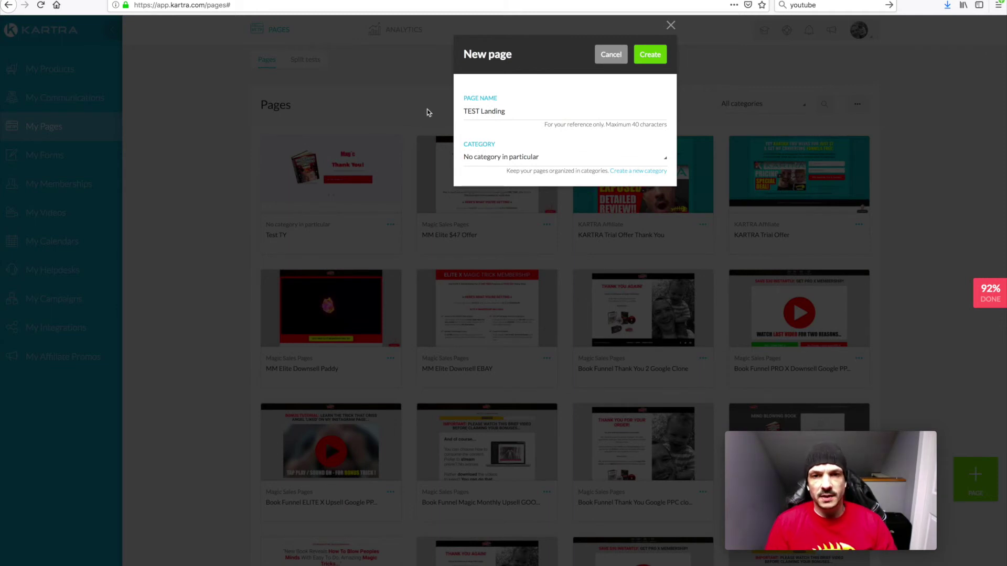
pyautogui.click(653, 55)
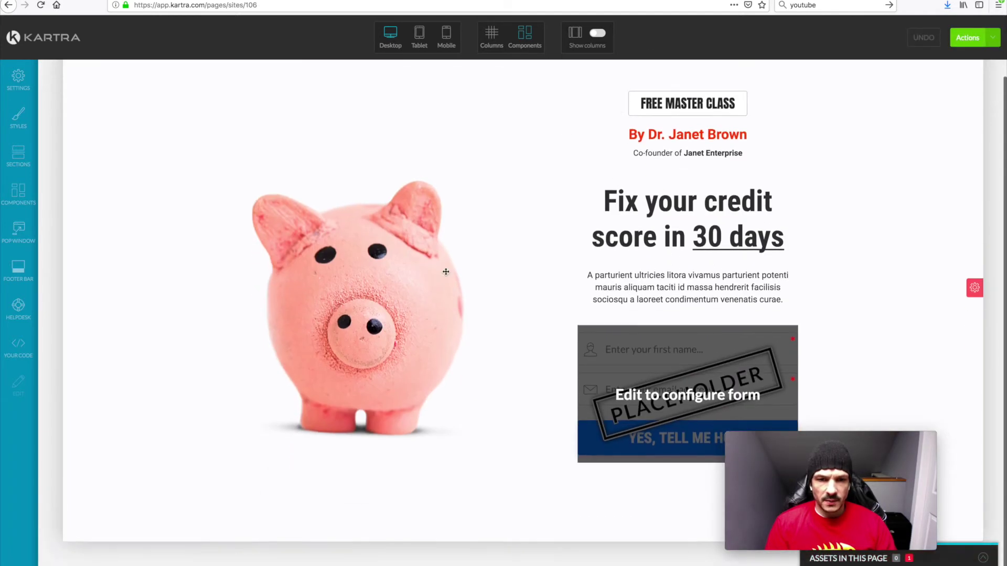
# Replace the piggy bank image with the Mind Blowing Magic Tricks book image from the library and apply it
pyautogui.moveTo(690, 108)
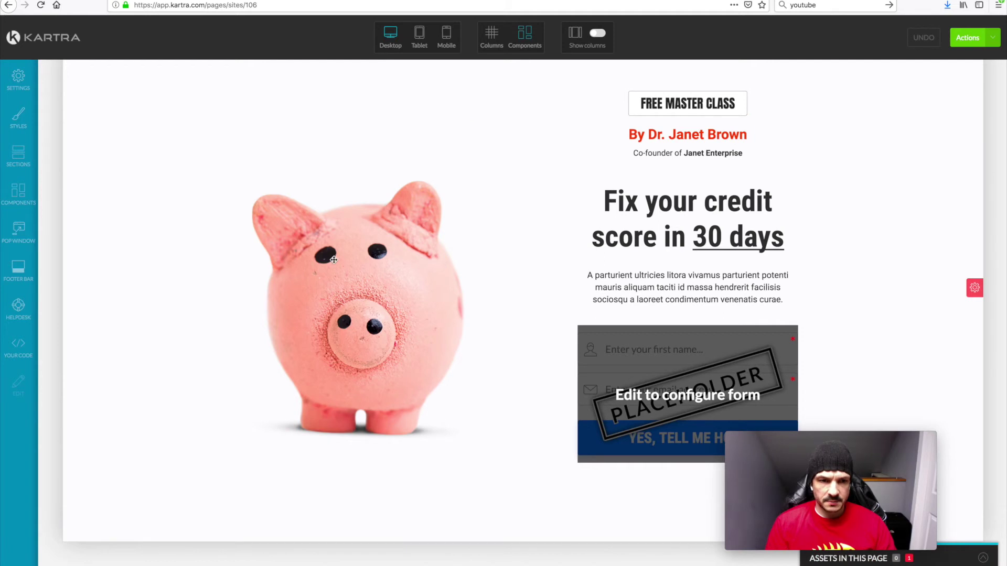
pyautogui.moveTo(360, 126)
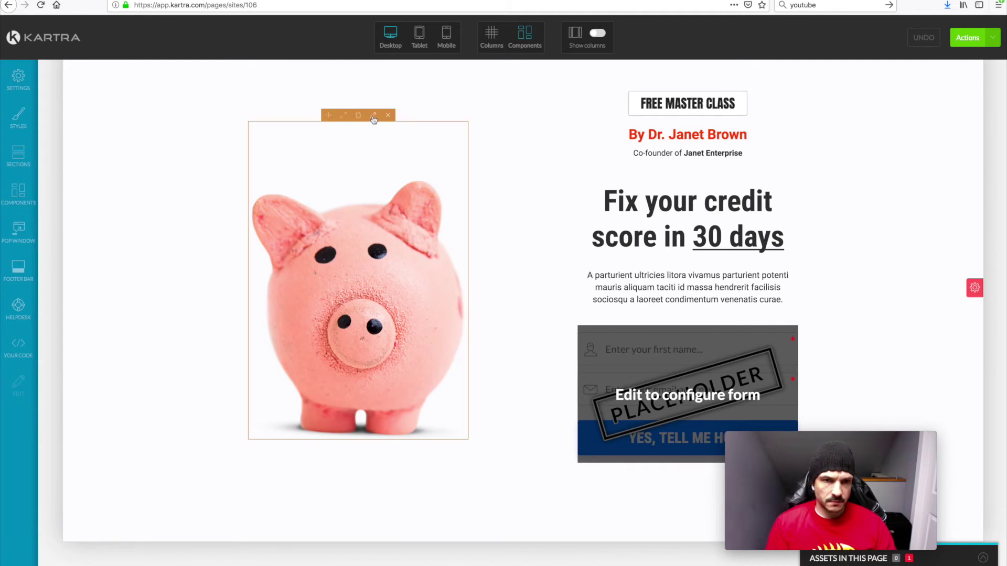
pyautogui.click(373, 117)
pyautogui.click(112, 111)
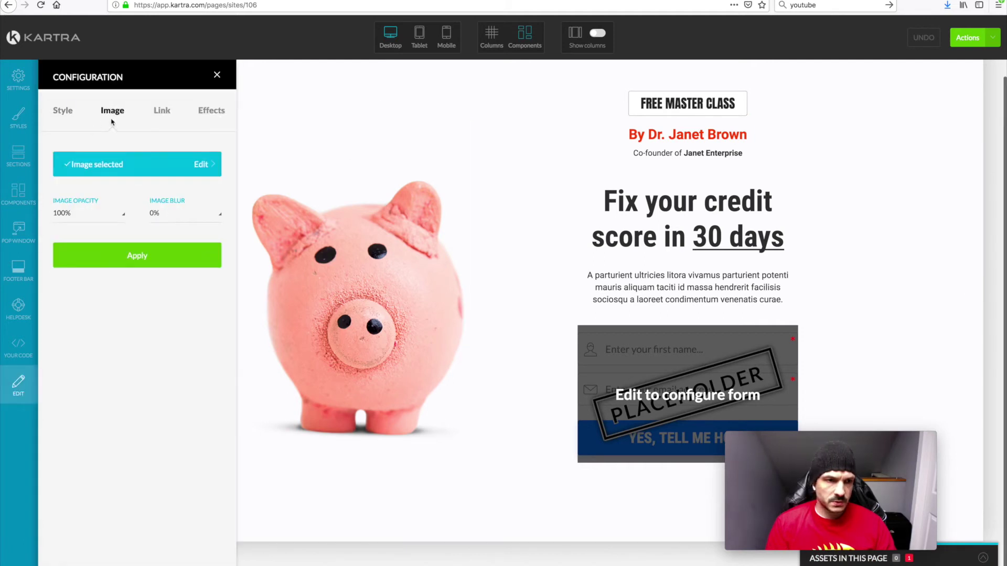
pyautogui.click(101, 168)
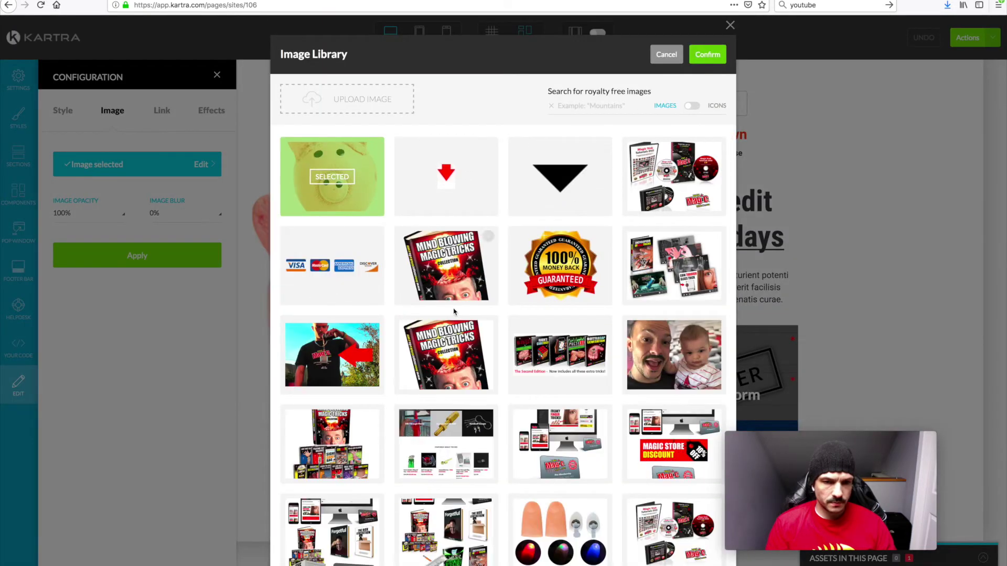
pyautogui.click(442, 252)
pyautogui.click(707, 53)
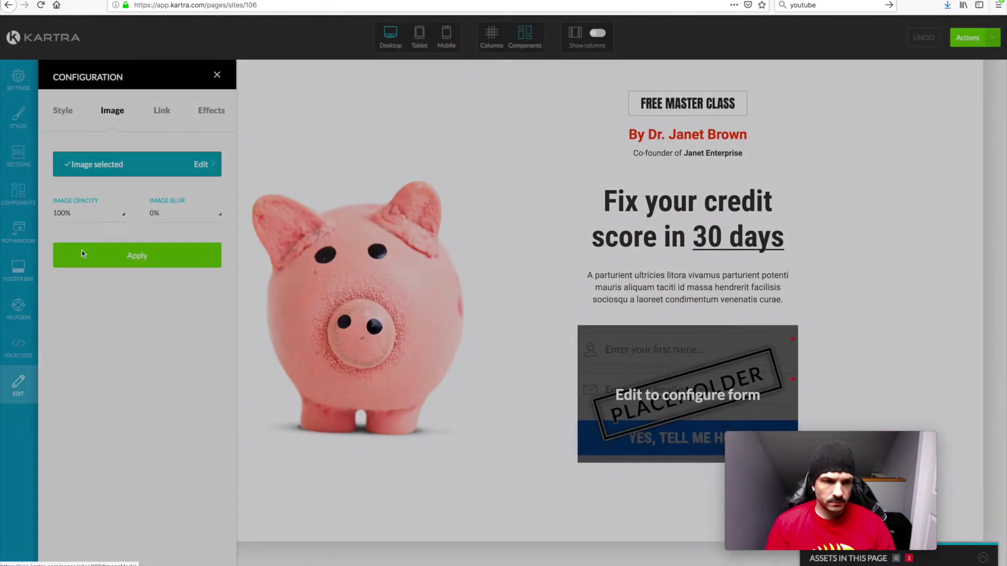
pyautogui.click(149, 260)
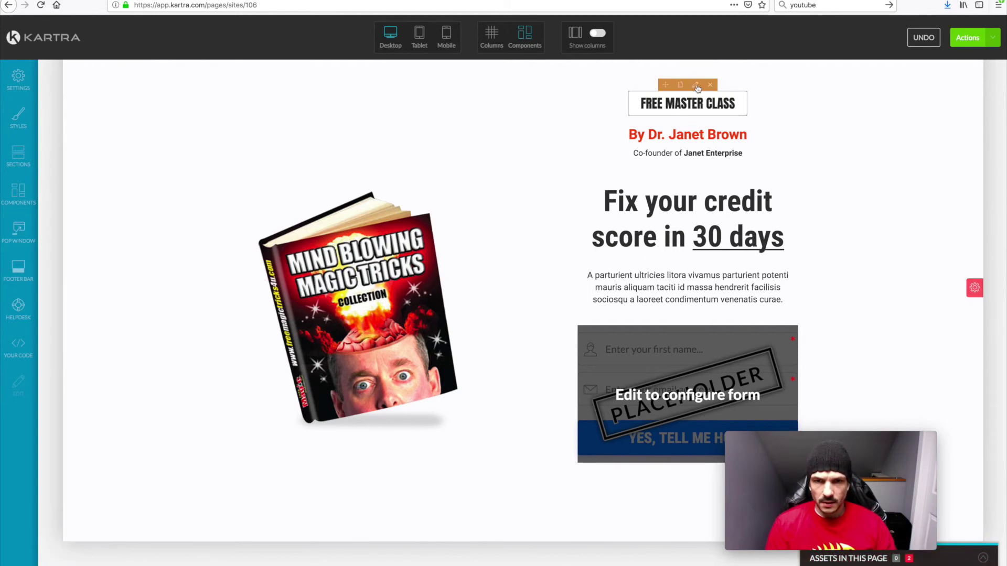
pyautogui.click(696, 86)
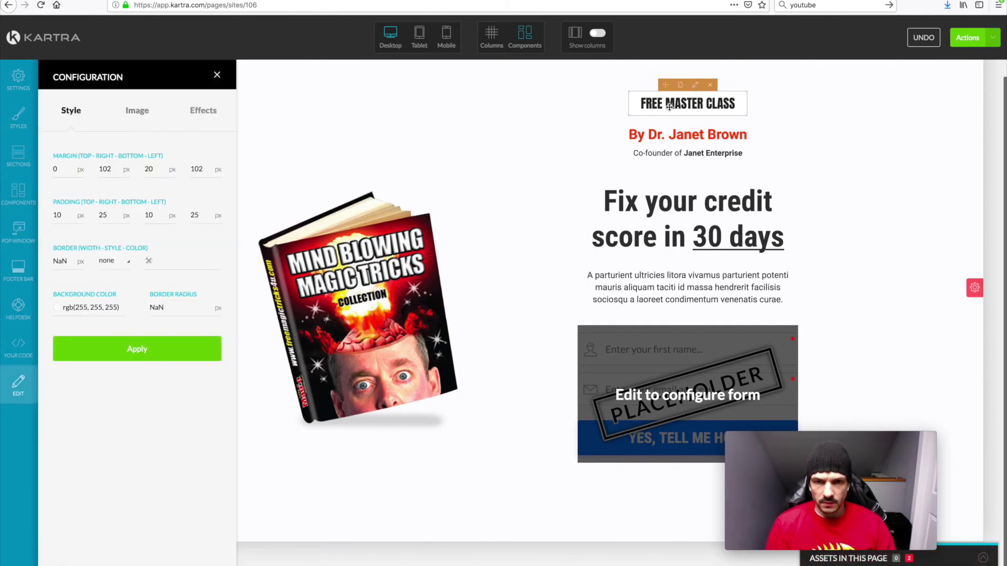
pyautogui.click(217, 76)
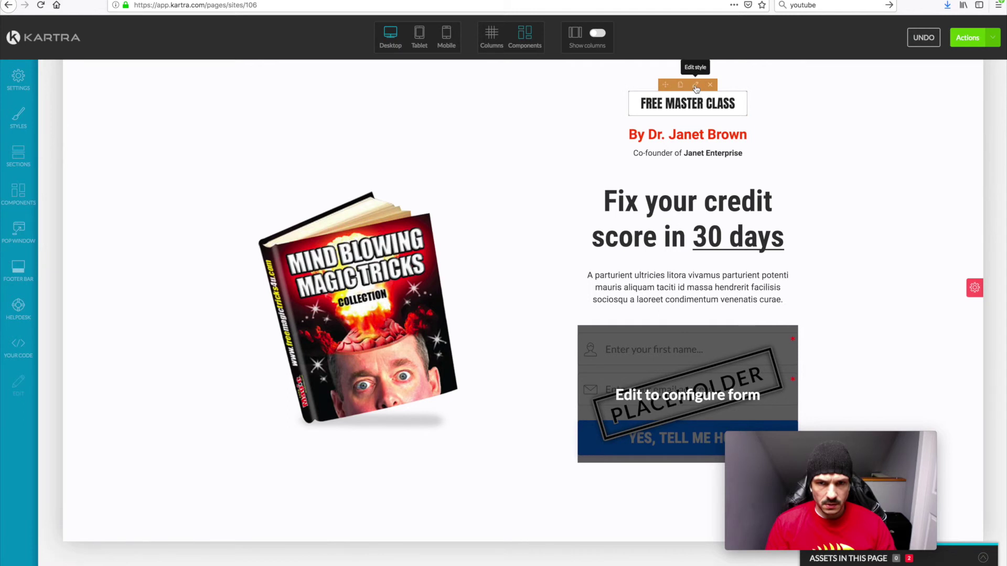
pyautogui.click(128, 111)
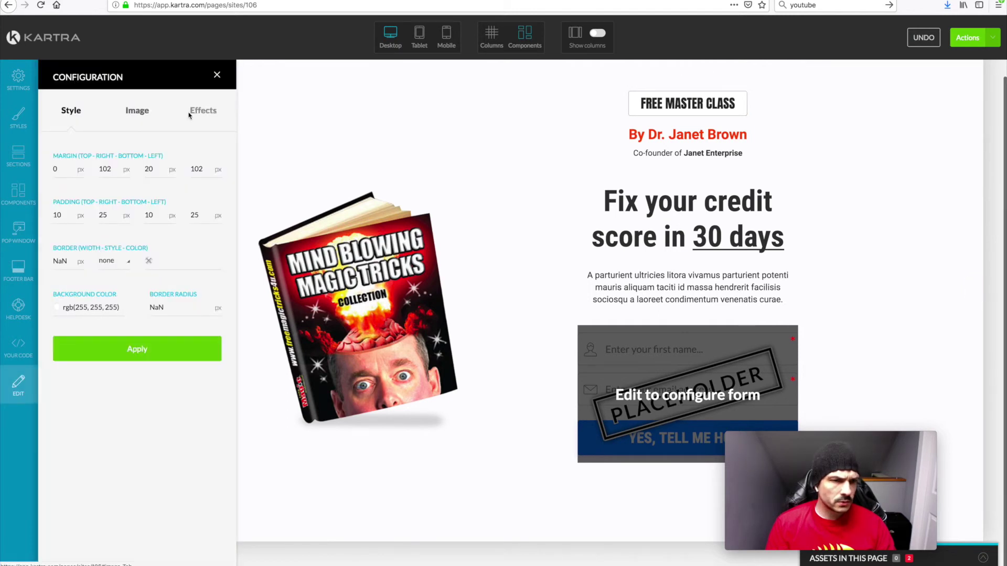
pyautogui.click(133, 112)
pyautogui.click(71, 109)
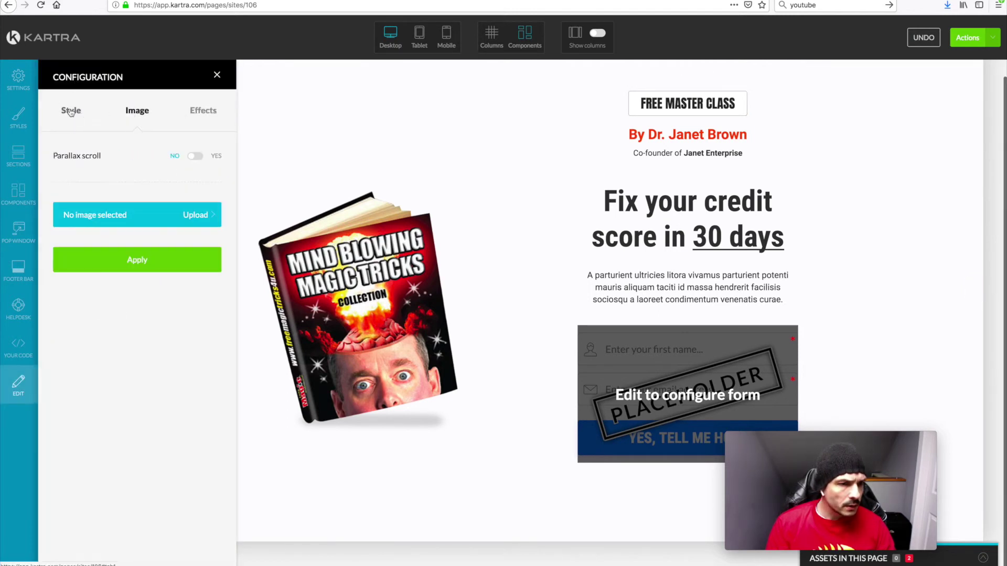
pyautogui.click(217, 76)
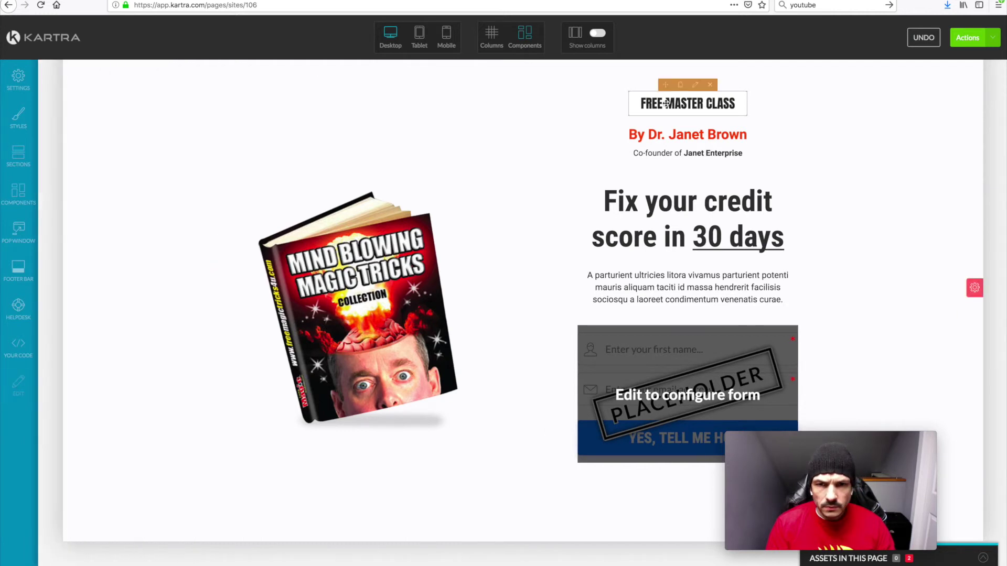
pyautogui.click(491, 35)
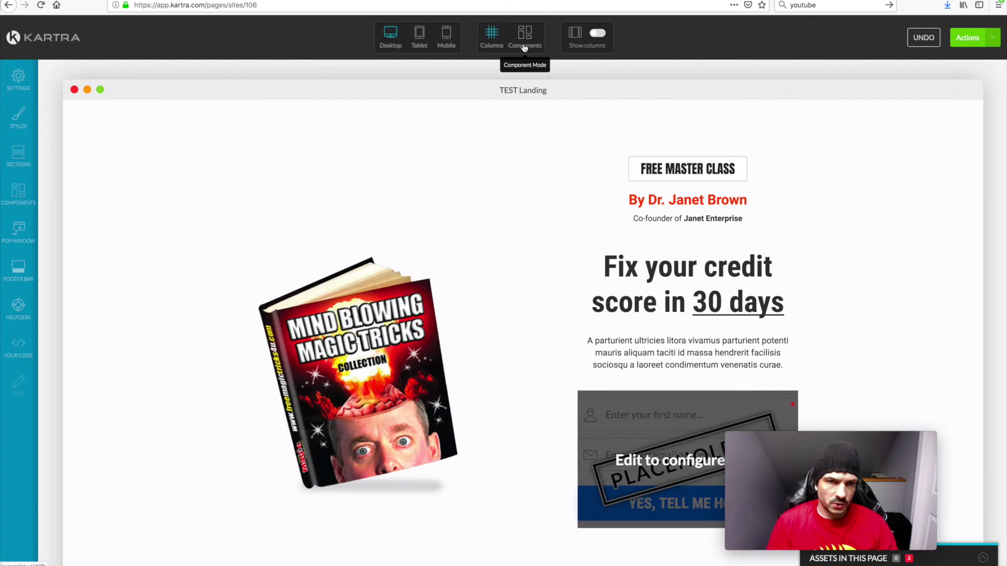
pyautogui.click(526, 47)
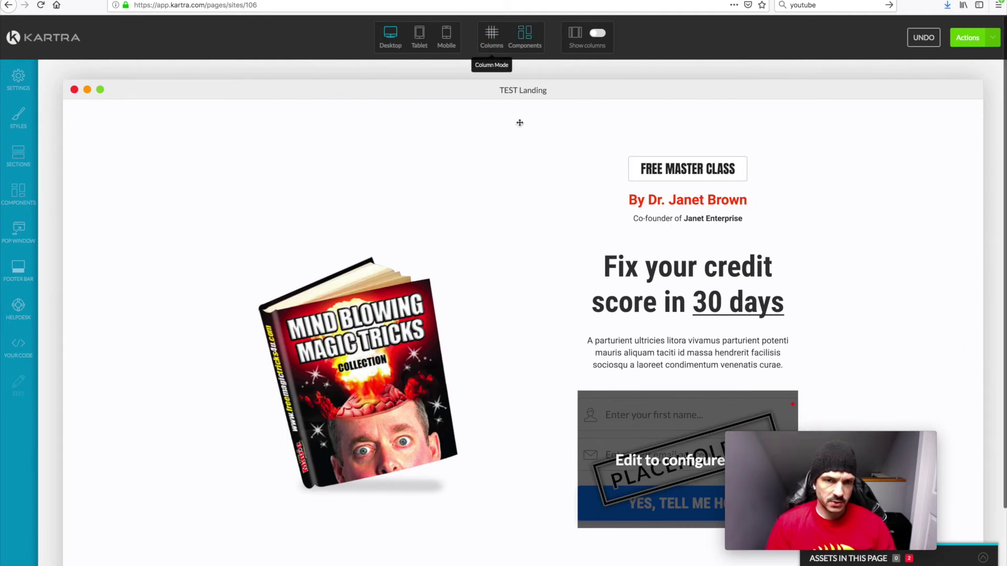
# Change the boxed label above the author line from FREE MASTER CLASS to FREE REPORT
pyautogui.moveTo(659, 171)
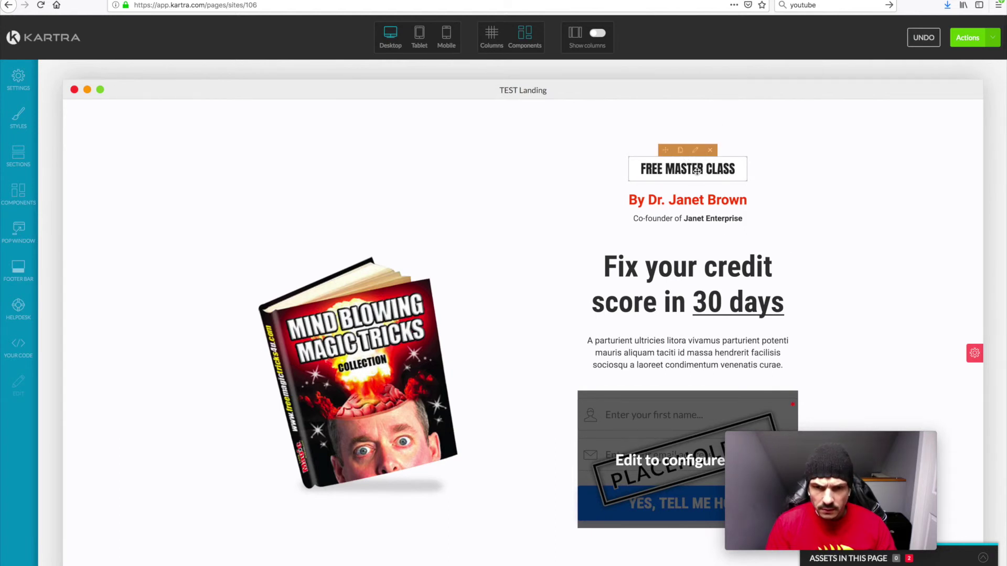
pyautogui.moveTo(697, 169)
pyautogui.click(703, 157)
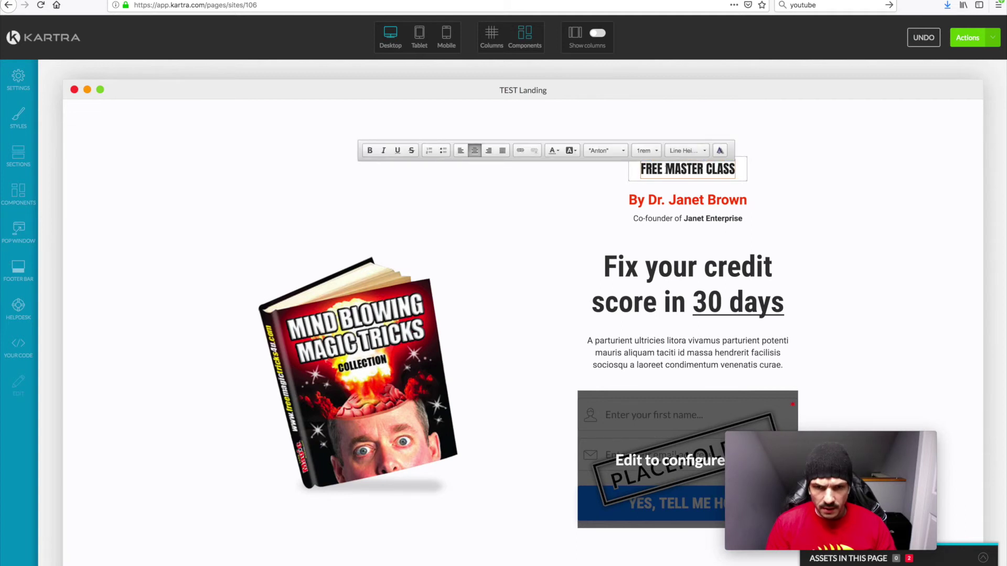
pyautogui.moveTo(665, 169); pyautogui.dragTo(736, 174)
pyautogui.write('REPORT')
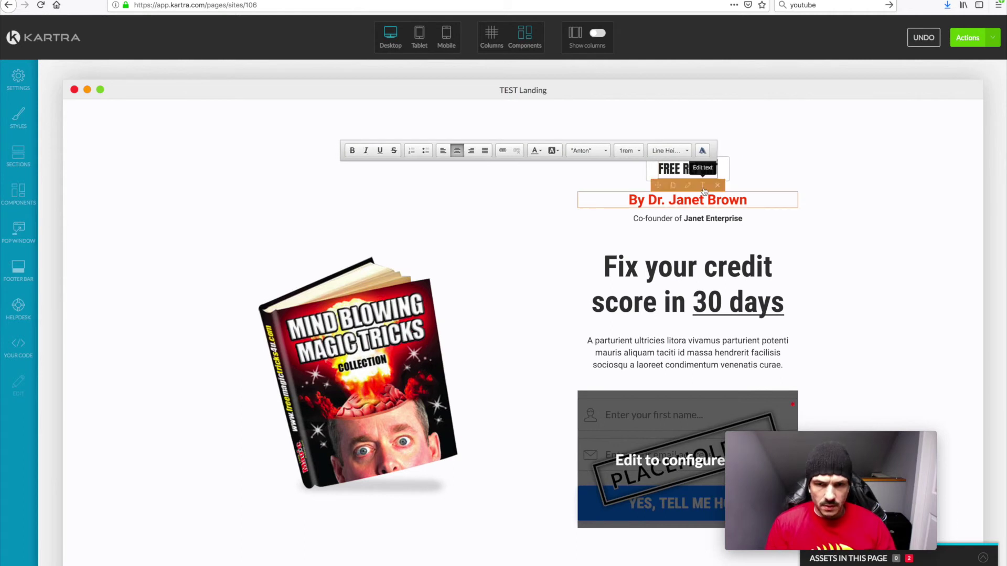
# Replace the sample author in the red byline with the page owner's full name in capitals, keeping the word "By"
pyautogui.click(704, 191)
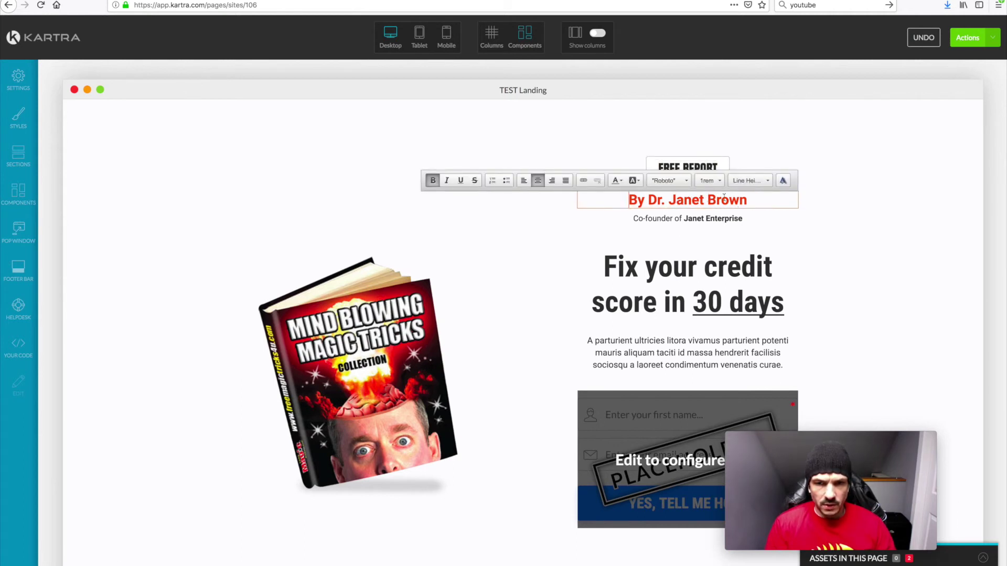
pyautogui.click(763, 237)
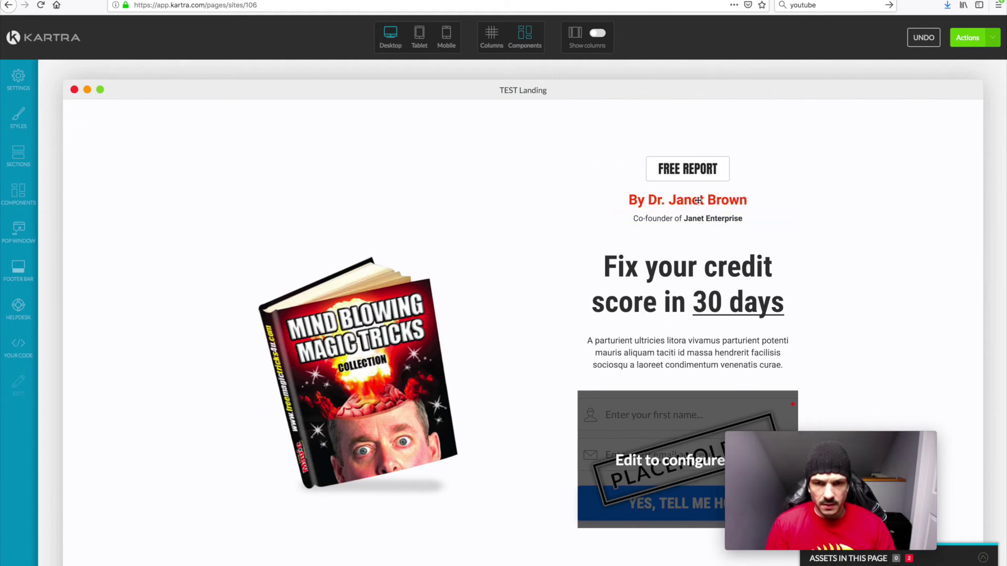
pyautogui.click(703, 190)
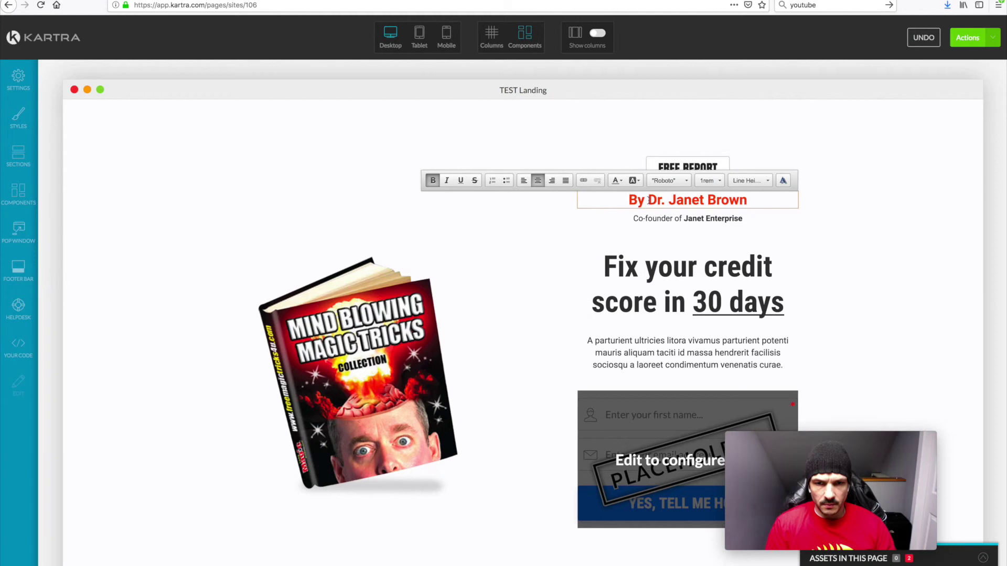
pyautogui.moveTo(649, 200); pyautogui.dragTo(750, 201)
pyautogui.write('SIMON CRACK')
# Replace the company name in the co-founder line with FreeMagicTricks4u
pyautogui.click(701, 220)
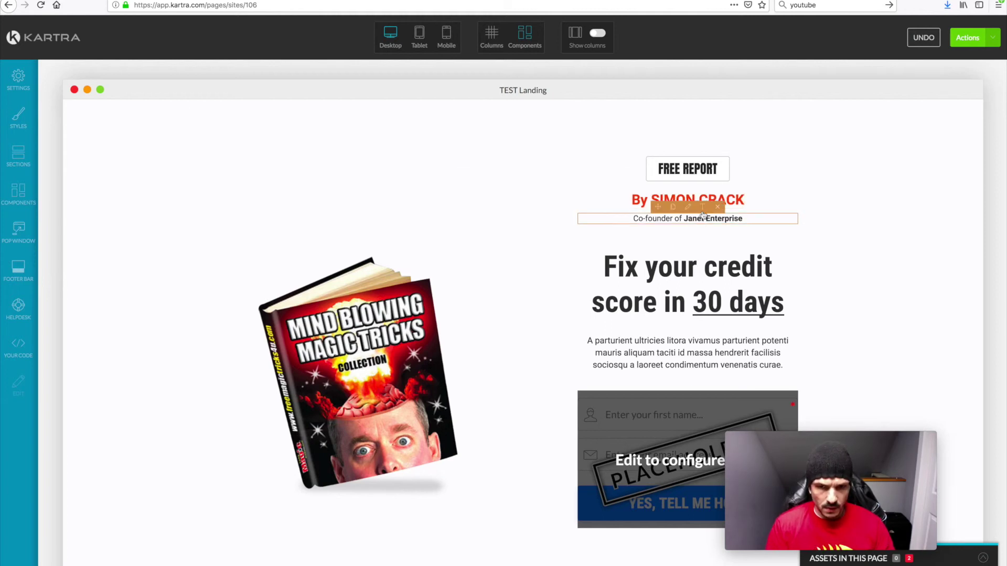
pyautogui.click(700, 221)
pyautogui.moveTo(684, 219); pyautogui.dragTo(749, 220)
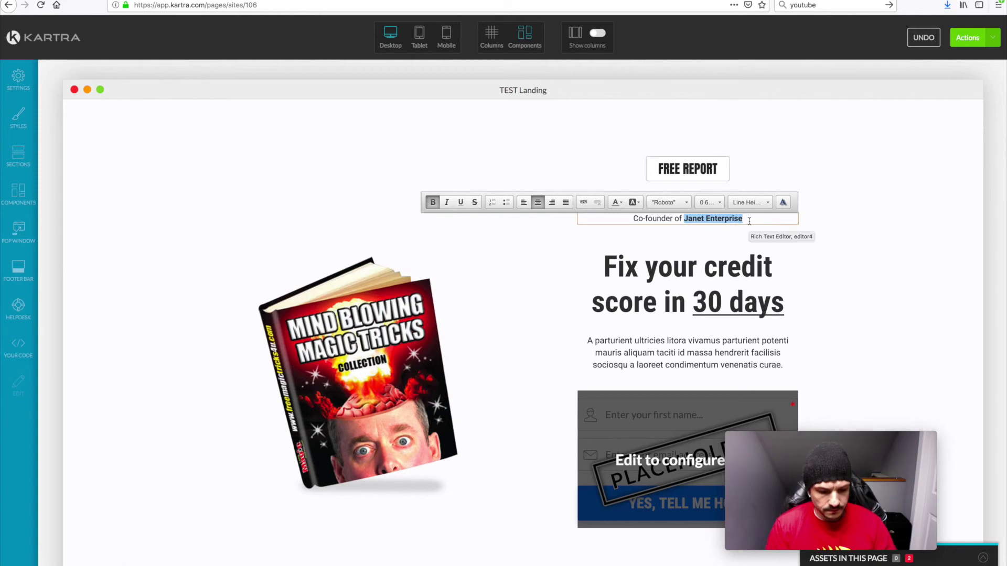
pyautogui.write('FreeM')
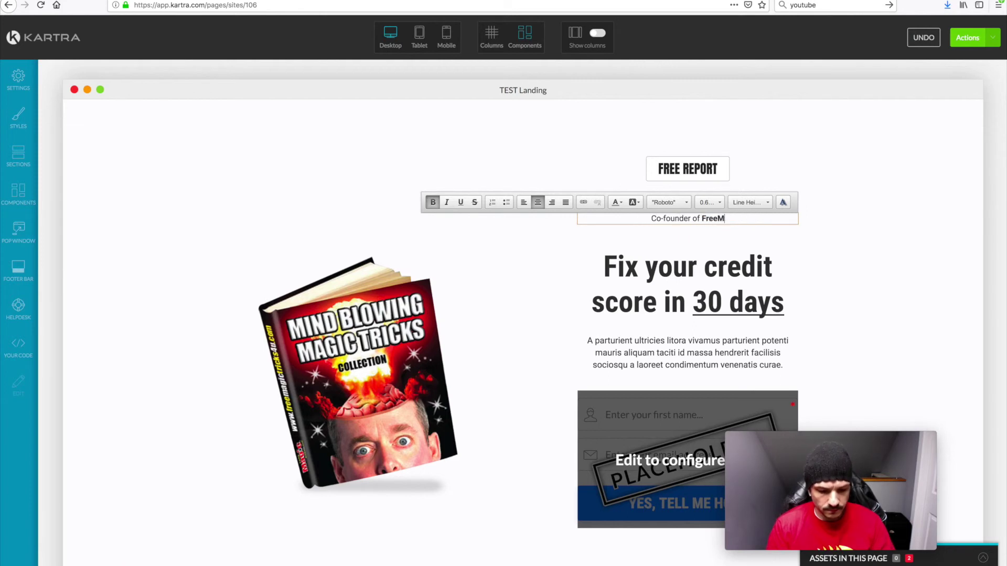
pyautogui.write('agicTricks4u')
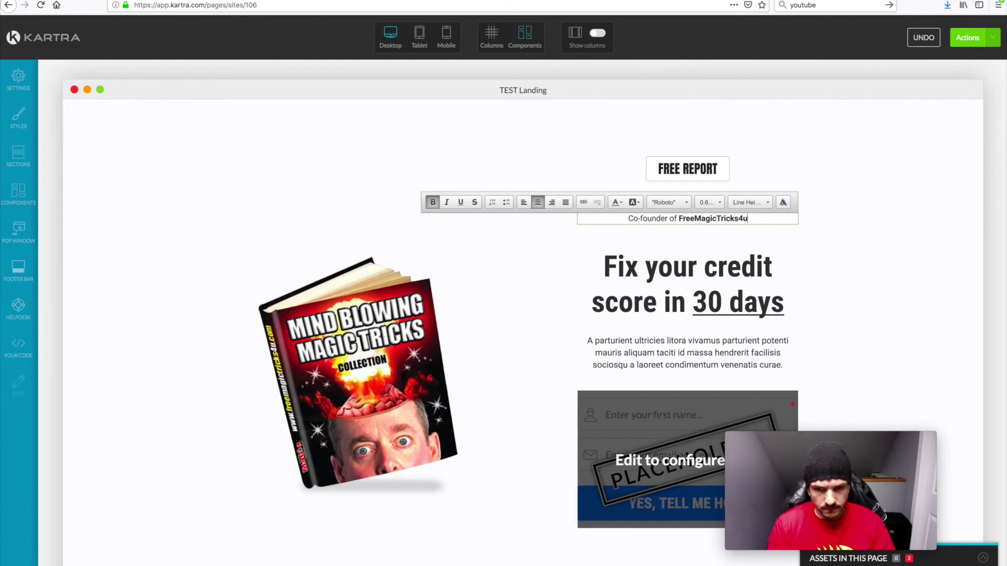
# Replace the main headline about fixing a credit score with "FREE MAGIC EBOOK"
pyautogui.click(697, 253)
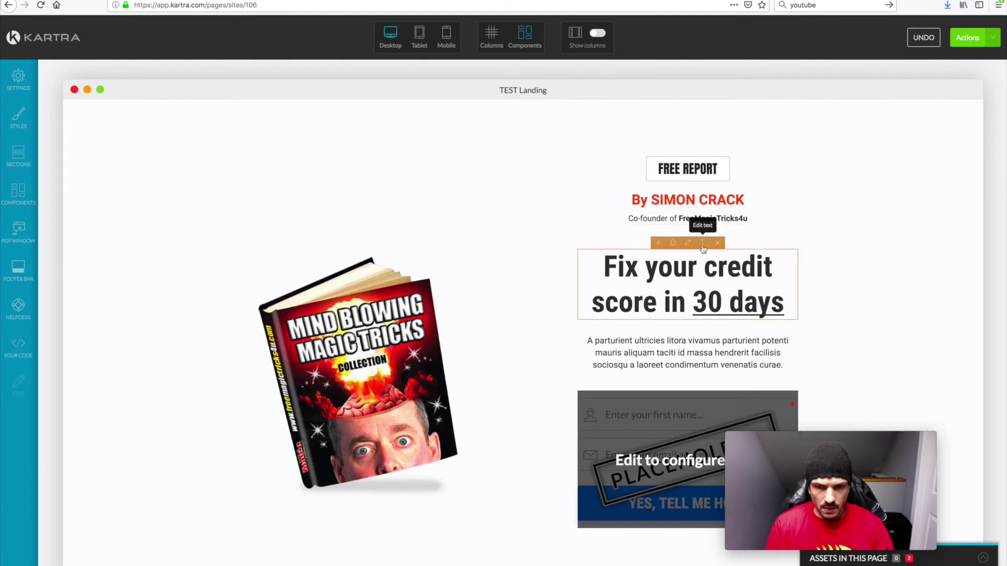
pyautogui.click(700, 253)
pyautogui.moveTo(783, 303); pyautogui.dragTo(598, 272)
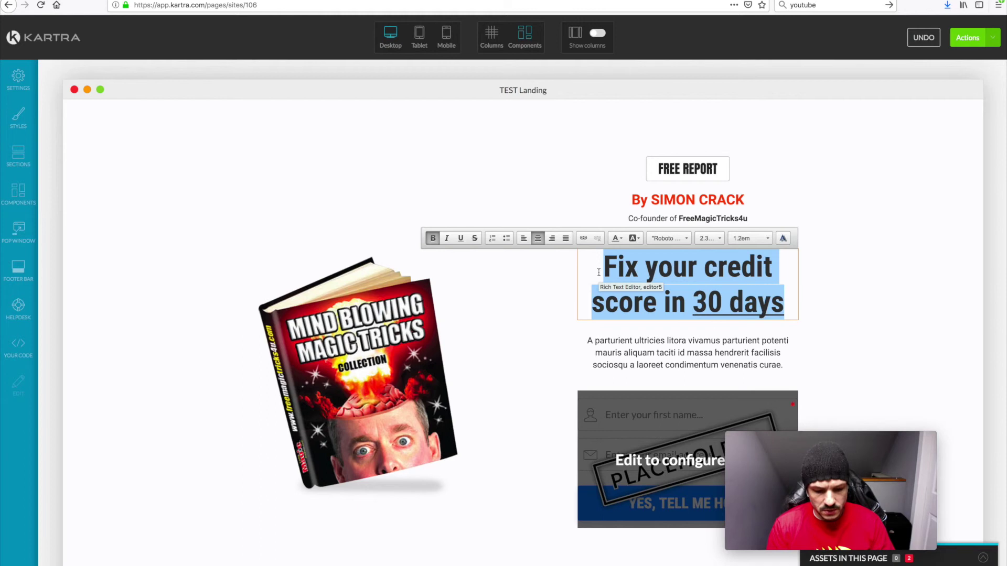
pyautogui.write('frewe')
pyautogui.press('BackSpace')
pyautogui.press('BackSpace')
pyautogui.press('BackSpace')
pyautogui.press('BackSpace')
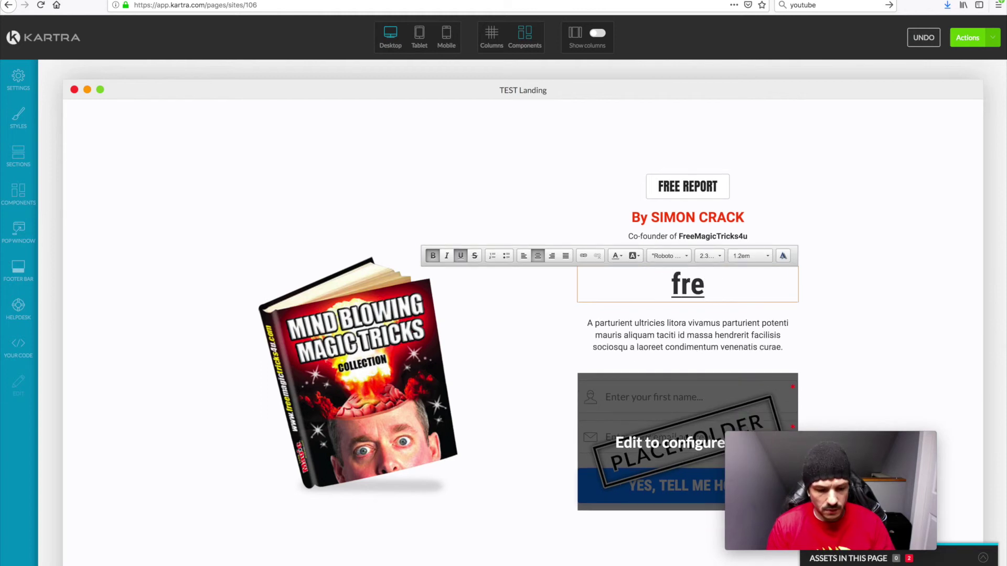
pyautogui.press('BackSpace')
pyautogui.write('FREE M')
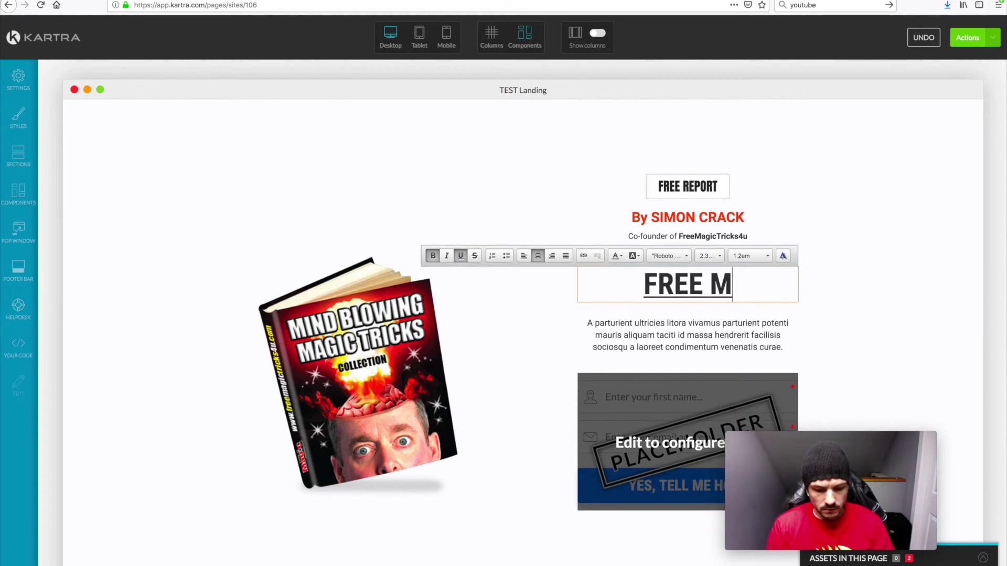
pyautogui.write('AGIC EBOOK')
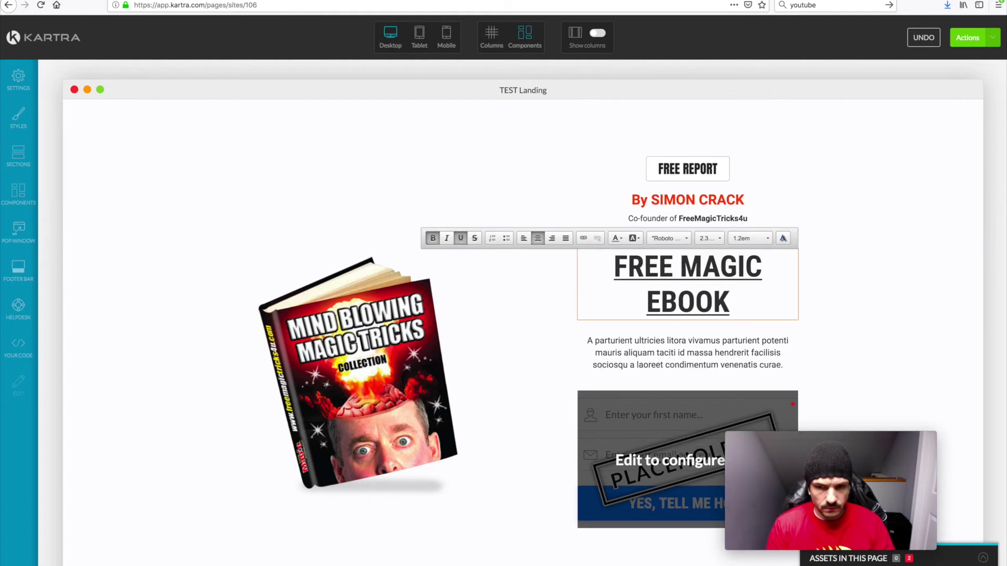
# Replace the paragraph under the headline with "Learn how to do 100's of amazing magic tricks in this free book. Just enter your name and email below..."
pyautogui.scroll(-2, 859, 338)
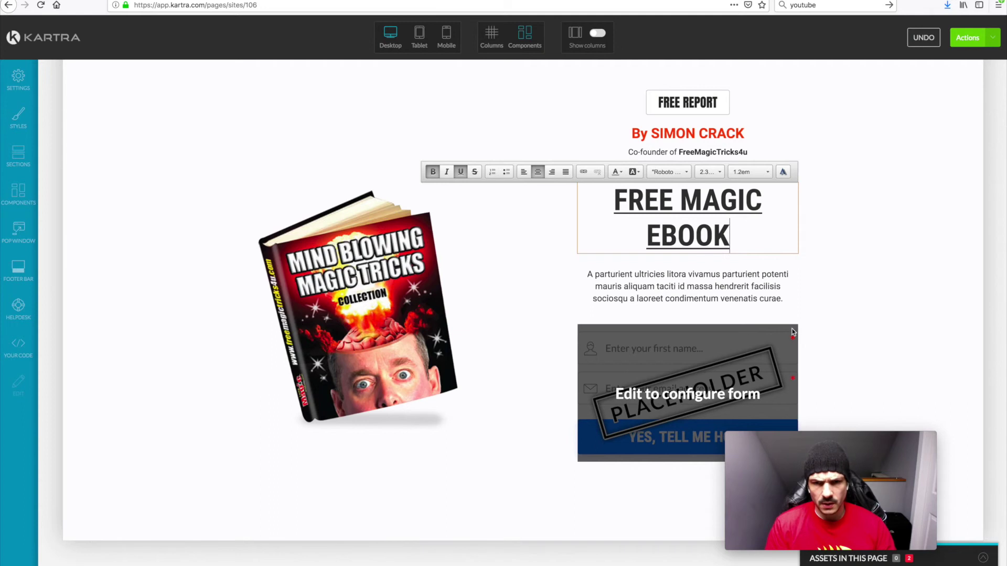
pyautogui.click(702, 273)
pyautogui.moveTo(781, 300); pyautogui.dragTo(582, 275)
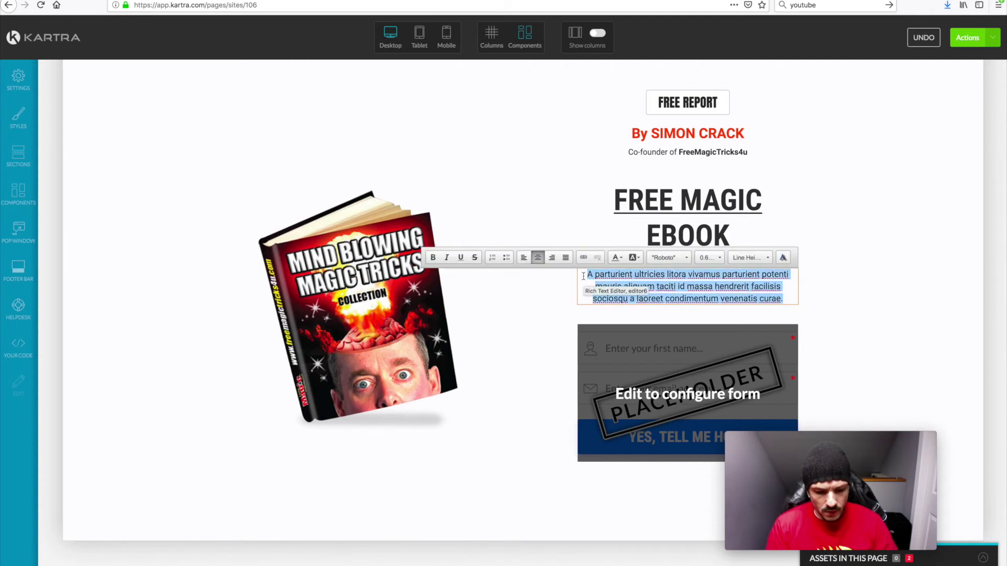
pyautogui.write('Learn how to ')
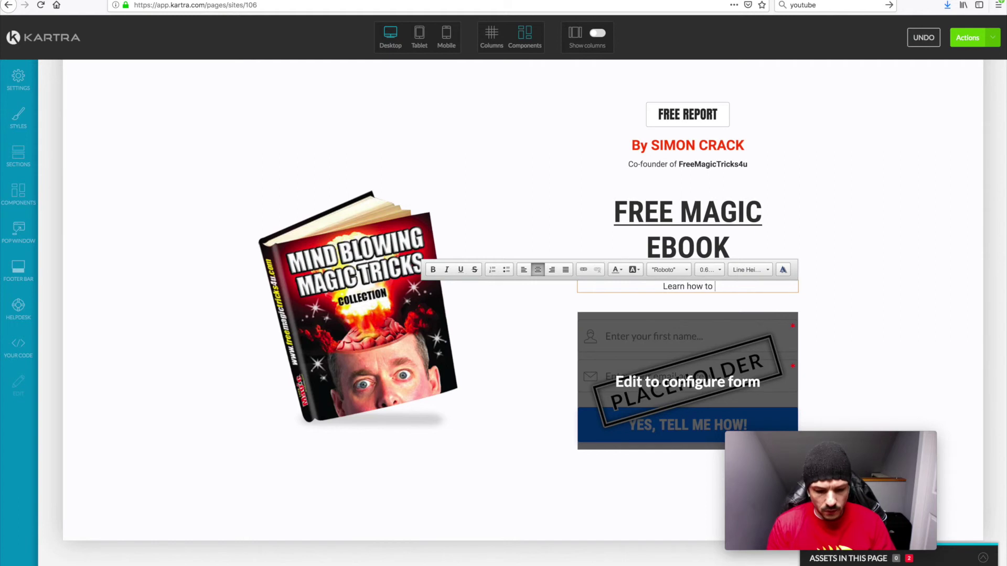
pyautogui.write('do 100')
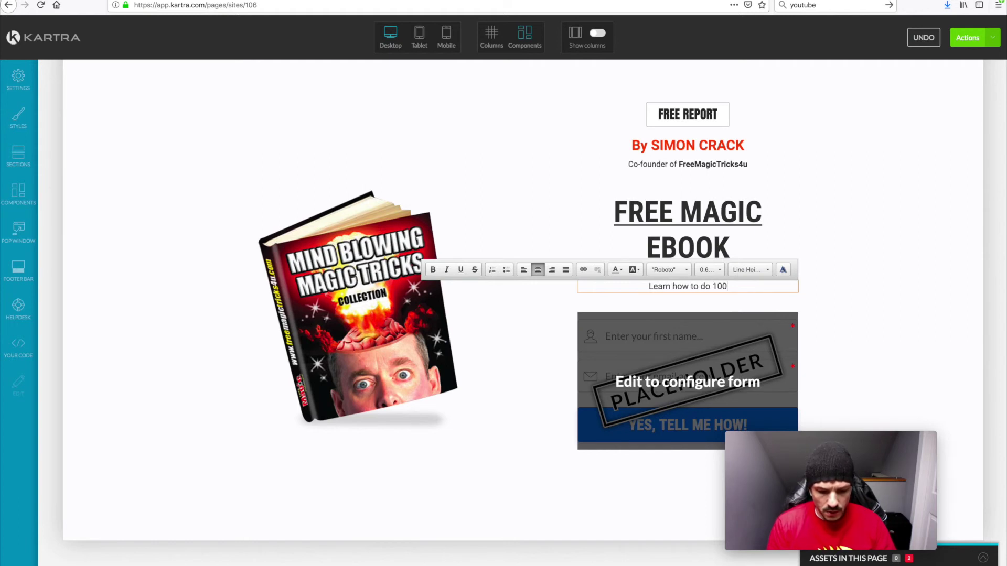
pyautogui.write("'s of ama")
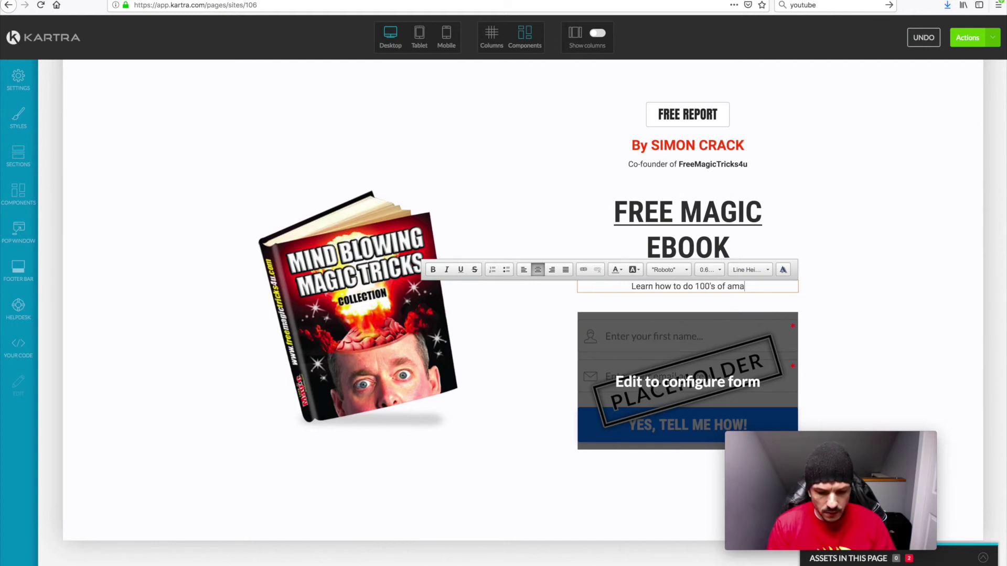
pyautogui.write('zing magic tricks')
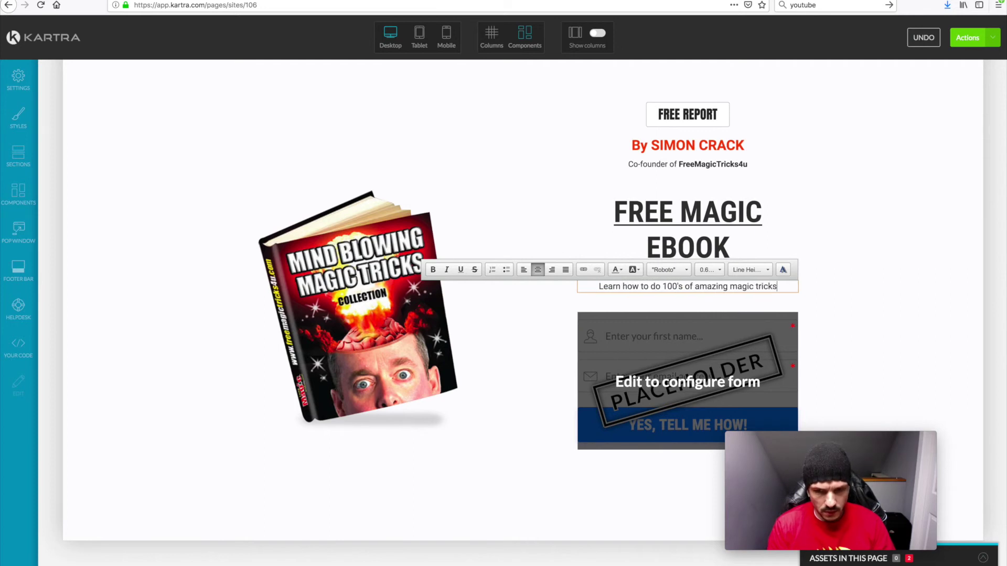
pyautogui.write(' in this free book. Just enter')
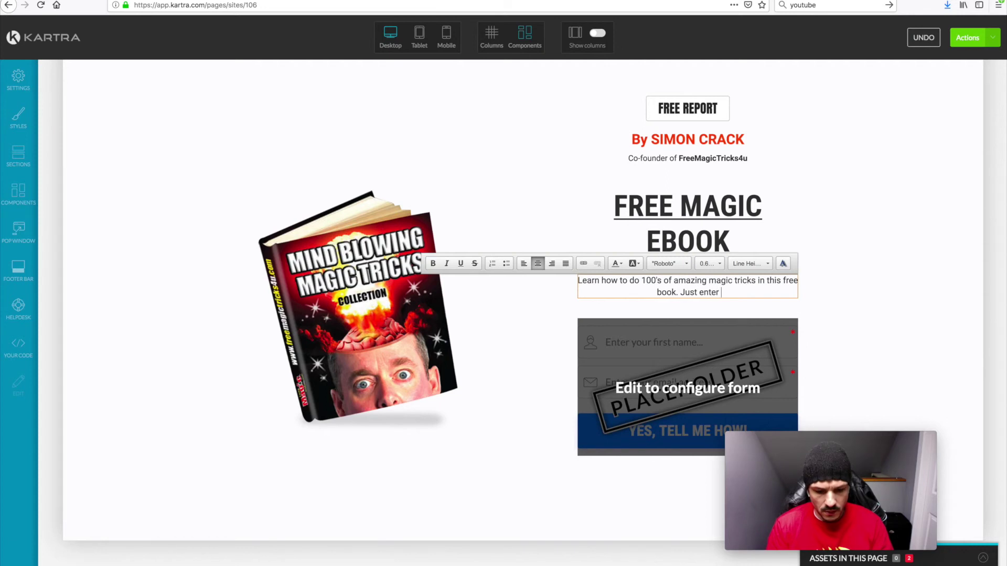
pyautogui.write('and')
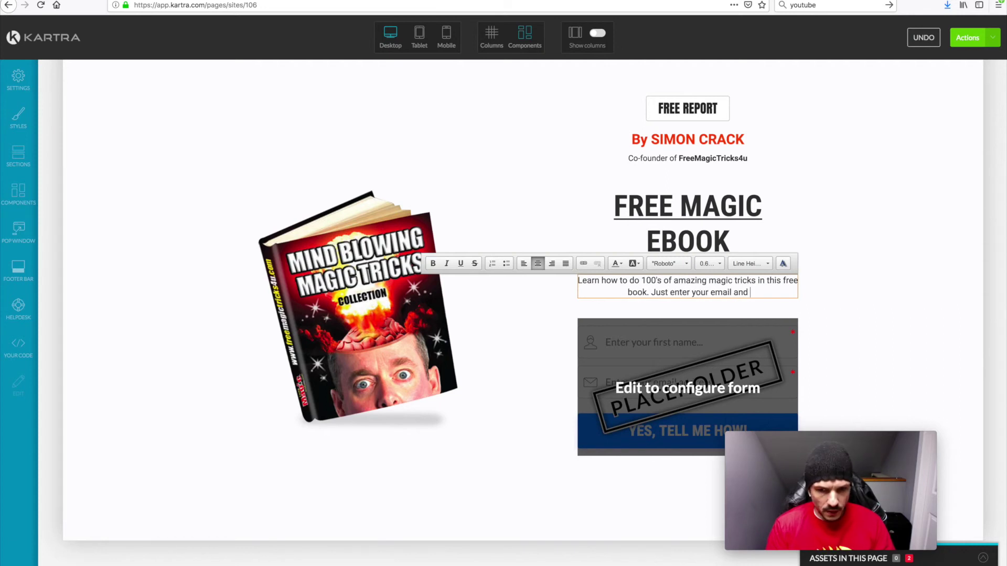
pyautogui.click(711, 292)
pyautogui.write('name and')
pyautogui.click(758, 292)
pyautogui.press('BackSpace')
pyautogui.press('BackSpace')
pyautogui.press('BackSpace')
pyautogui.write('below...')
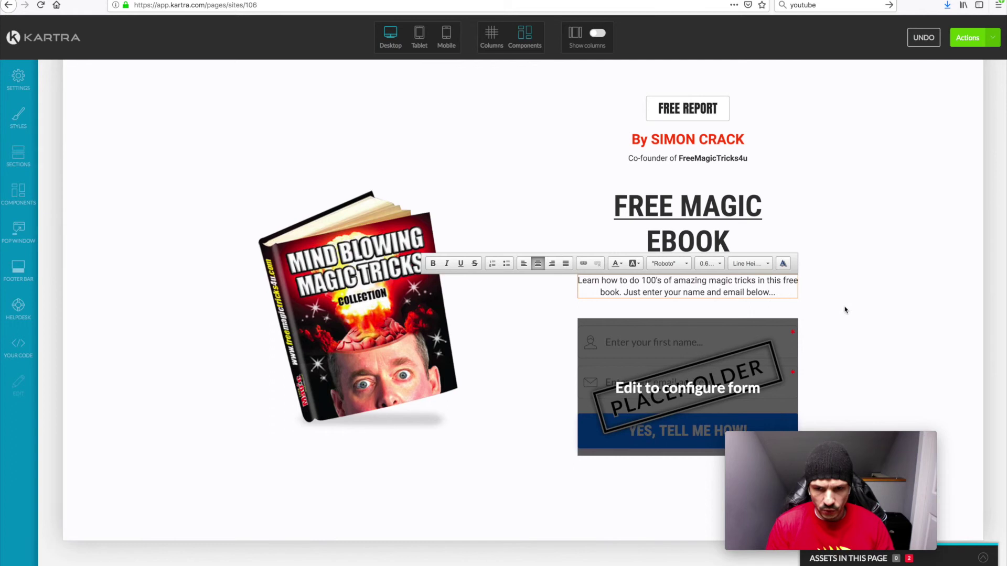
pyautogui.click(477, 365)
# Configure the placeholder form to use the Test optin opt-in form and apply it
pyautogui.click(689, 314)
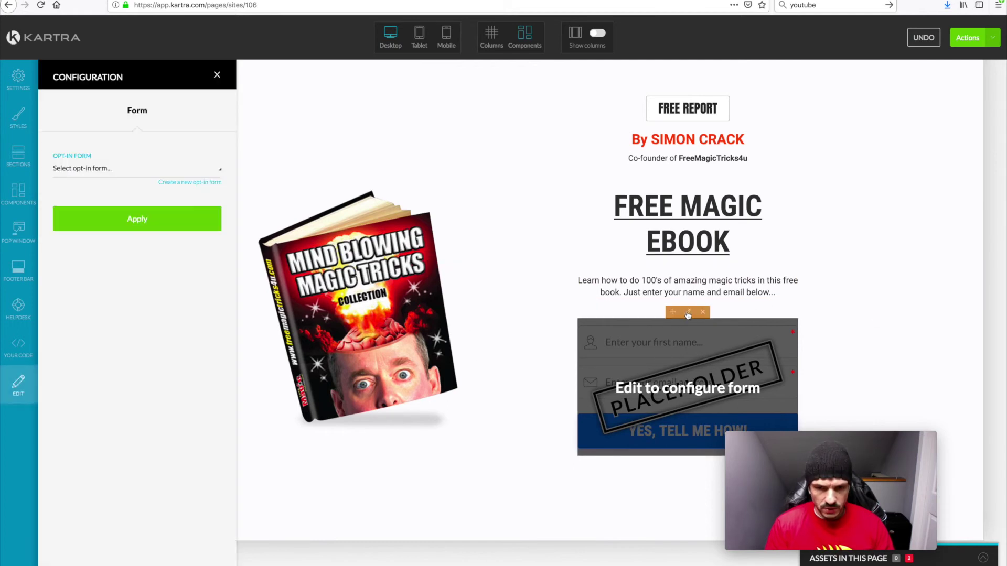
pyautogui.click(70, 170)
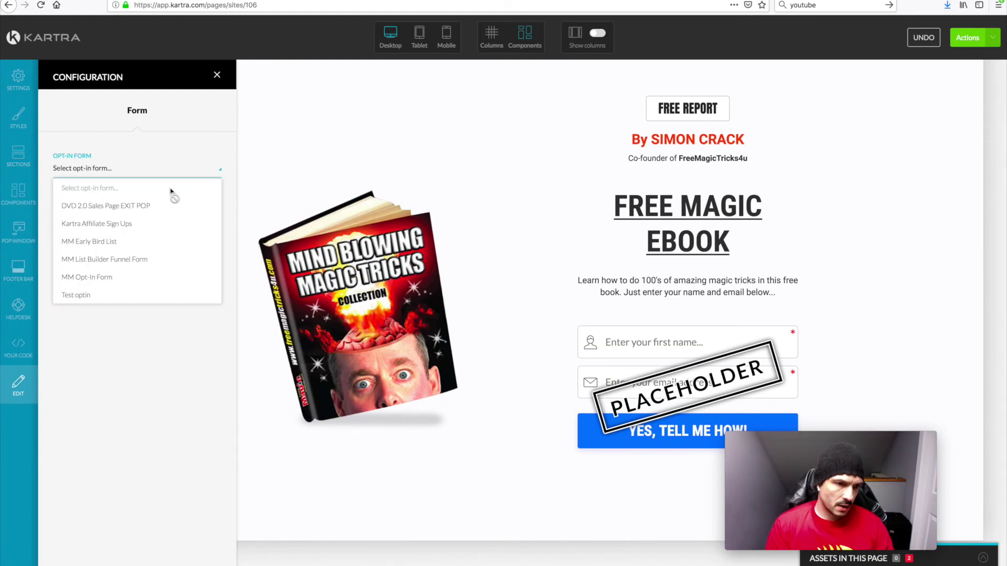
pyautogui.click(73, 297)
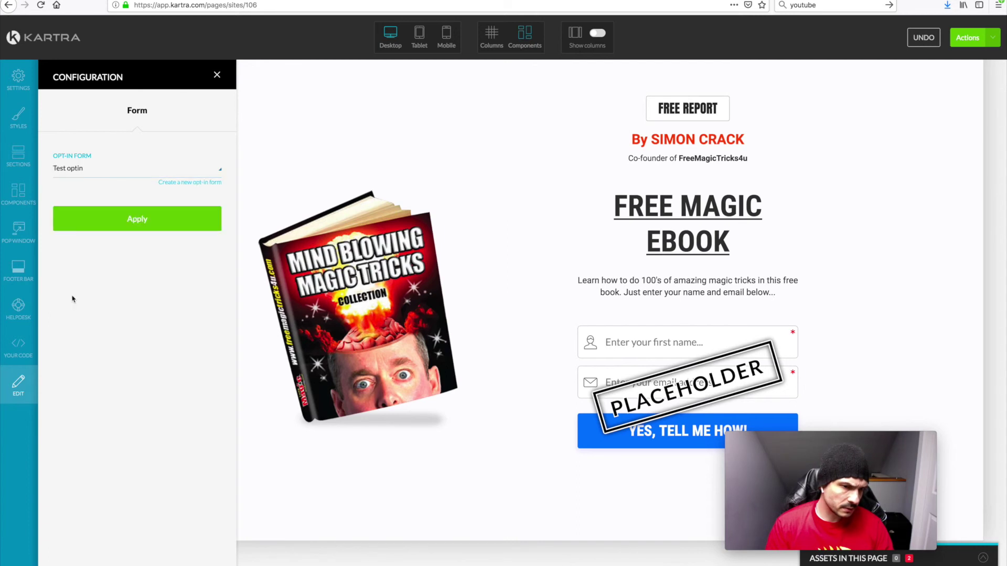
pyautogui.click(129, 227)
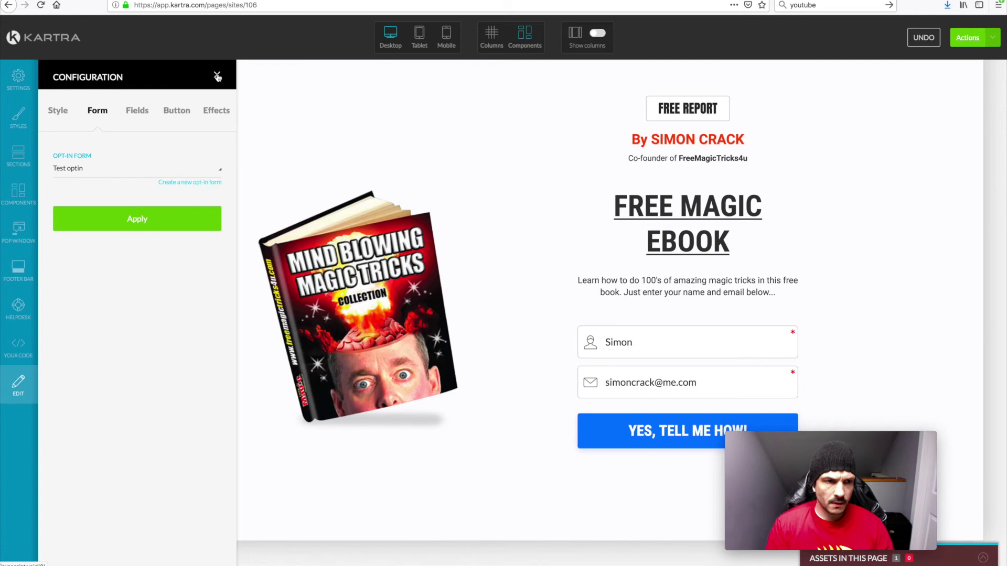
# Look through the opt-in form's style, field and button settings, and apply the Bounce animation effect to the form
pyautogui.click(58, 112)
pyautogui.click(138, 110)
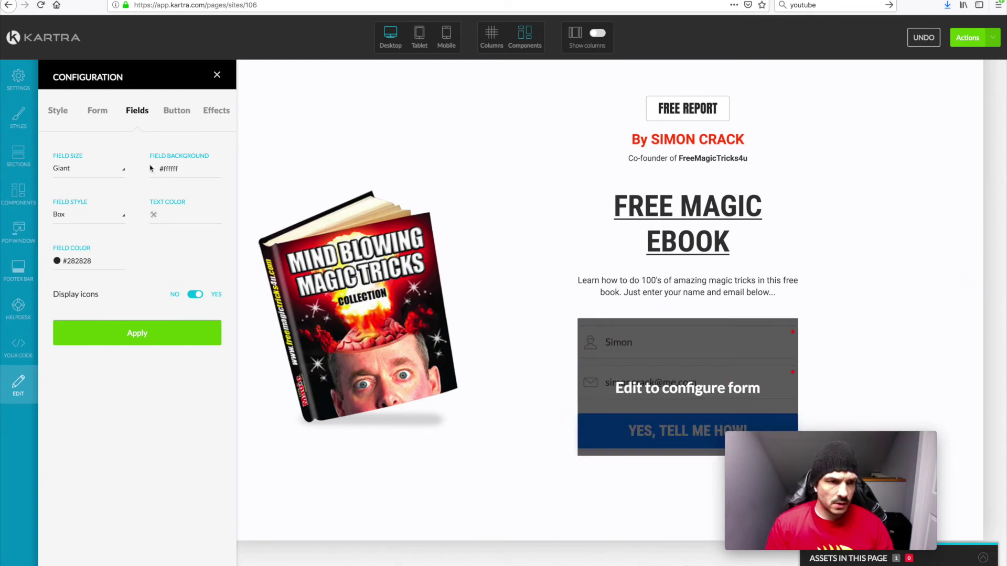
pyautogui.click(174, 112)
pyautogui.click(207, 116)
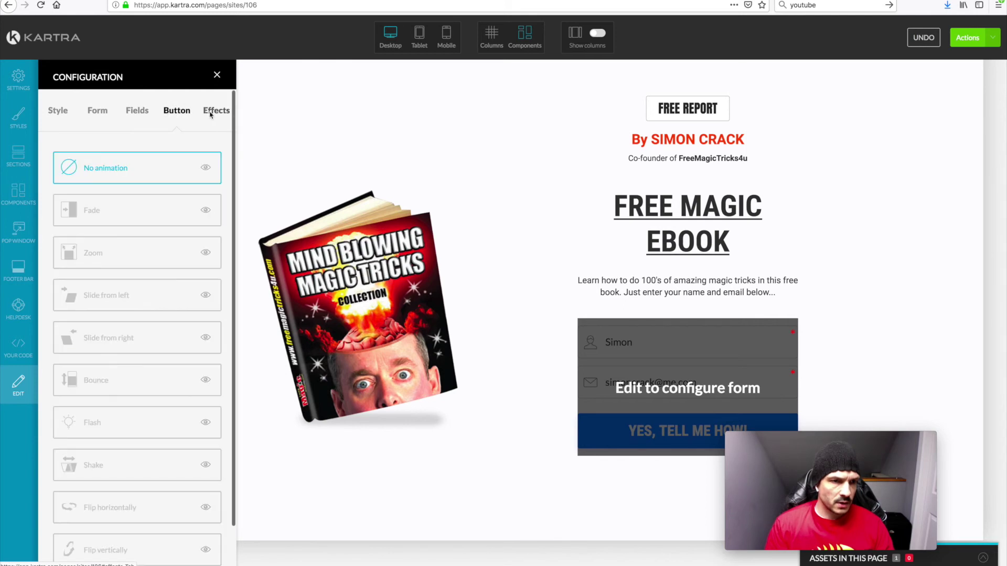
pyautogui.scroll(-2, 102, 231)
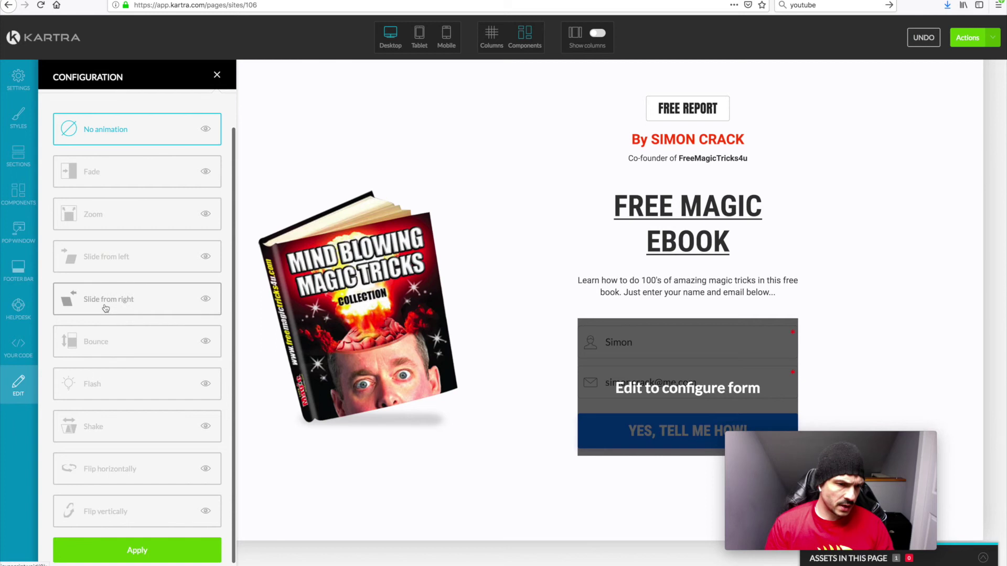
pyautogui.click(134, 346)
pyautogui.click(148, 550)
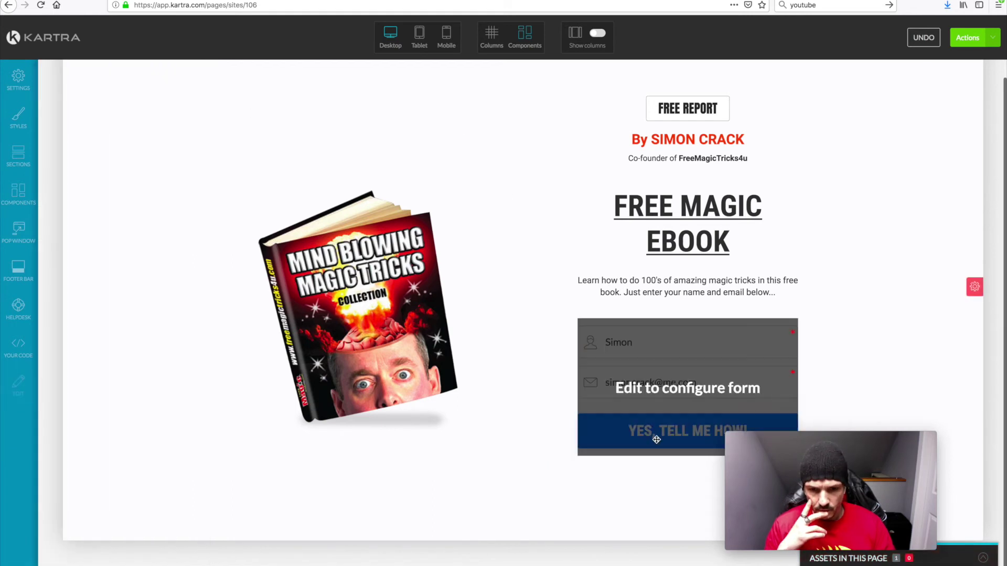
# Generate a preview of the landing page, view it, and return to the page editor
pyautogui.click(969, 38)
pyautogui.click(921, 62)
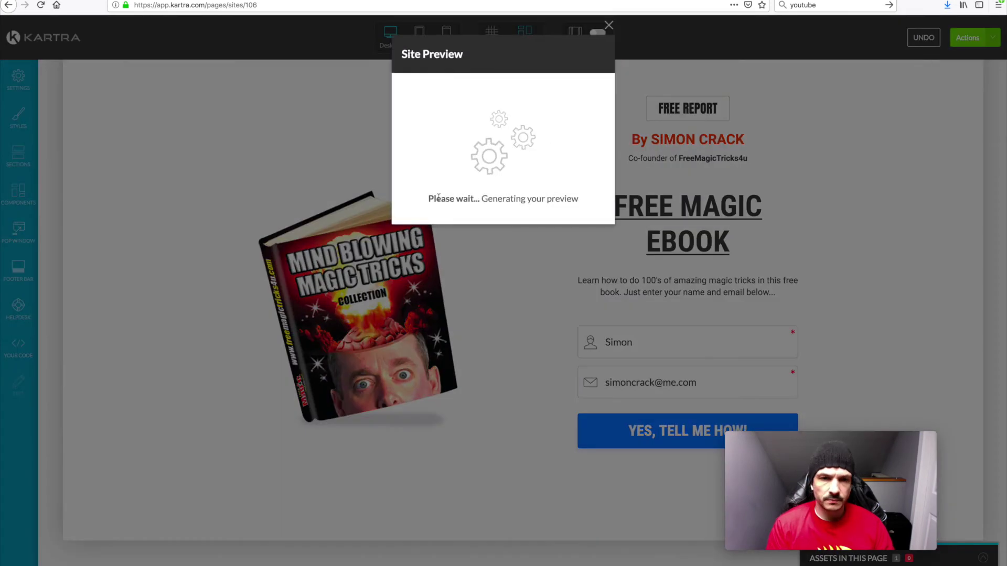
pyautogui.click(561, 60)
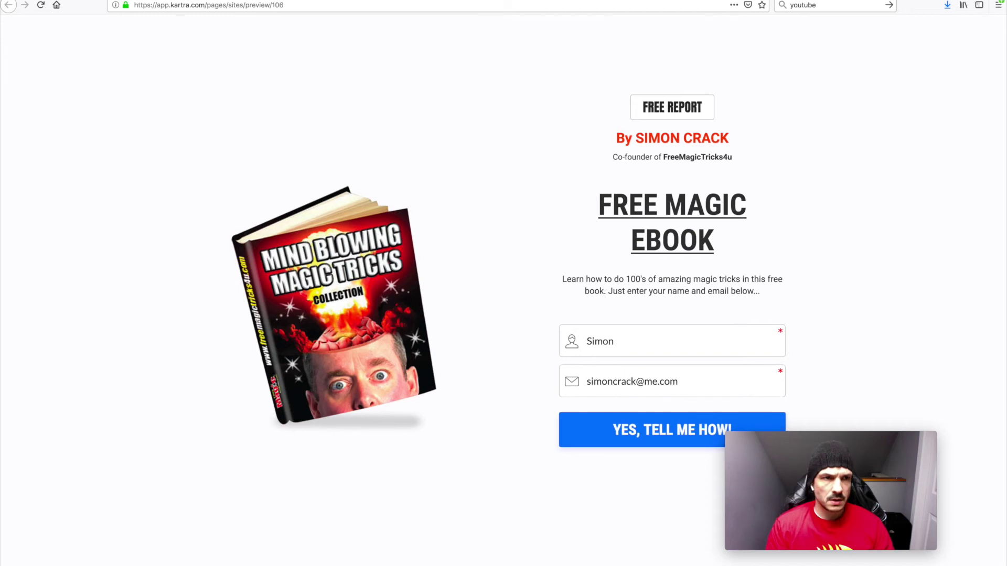
pyautogui.hotkey('ctrl', 'w')
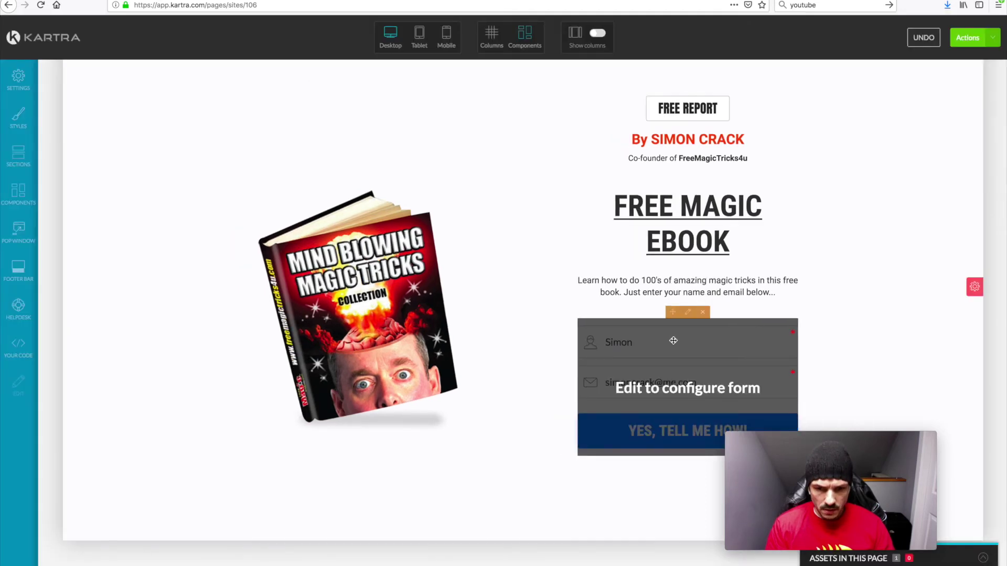
# Set the opt-in form button's background color to red, rgb(255, 40, 40), and apply it
pyautogui.click(687, 313)
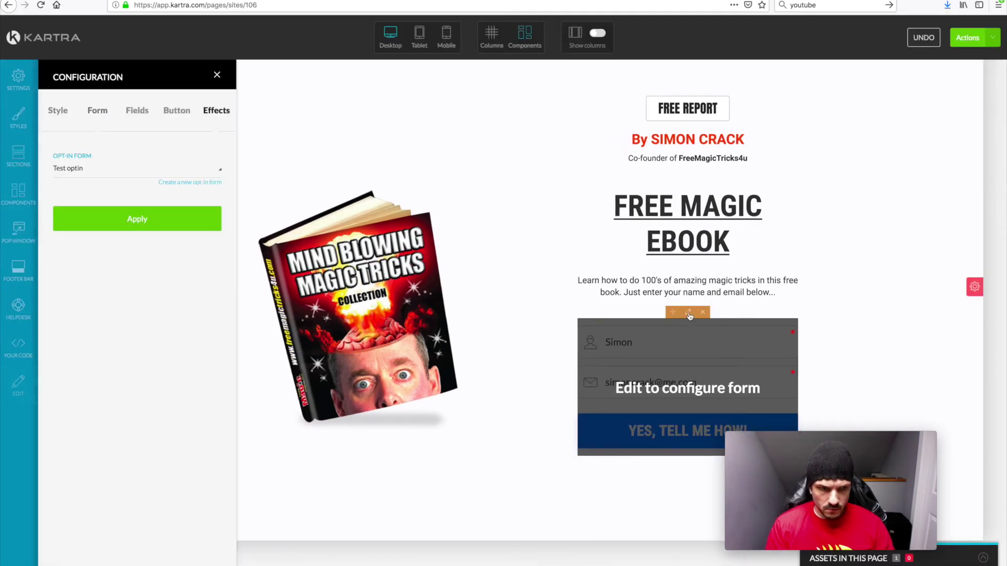
pyautogui.click(136, 111)
pyautogui.click(179, 112)
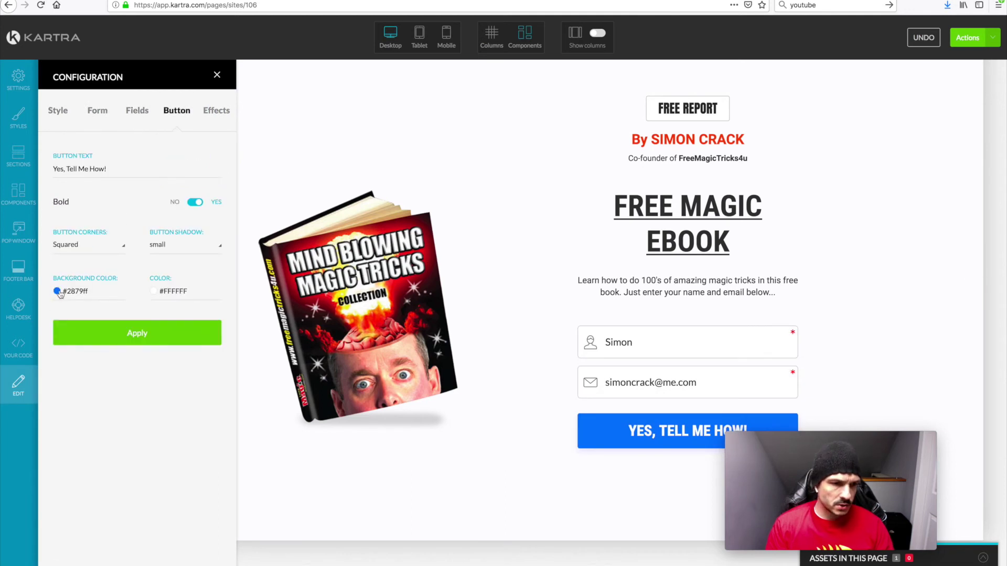
pyautogui.click(57, 291)
pyautogui.click(137, 325)
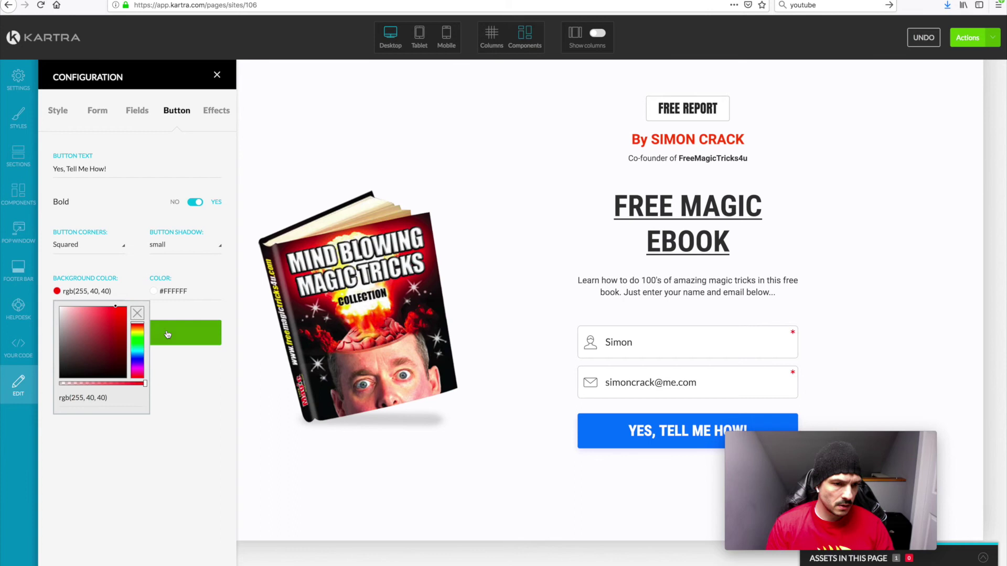
pyautogui.click(164, 334)
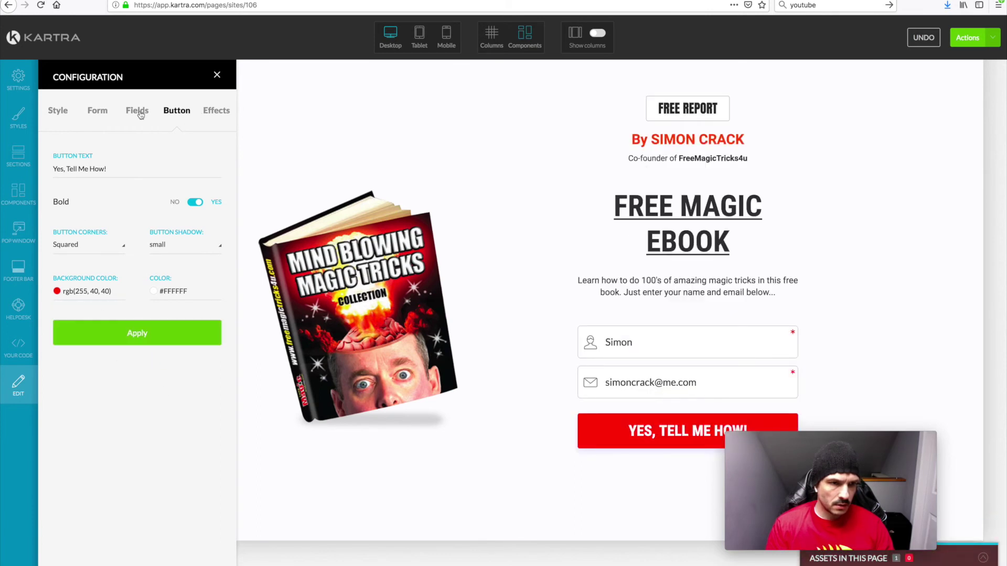
# Replace the form button's text with "SEND IT TO ME NOW!", apply it and close the form configuration
pyautogui.click(101, 114)
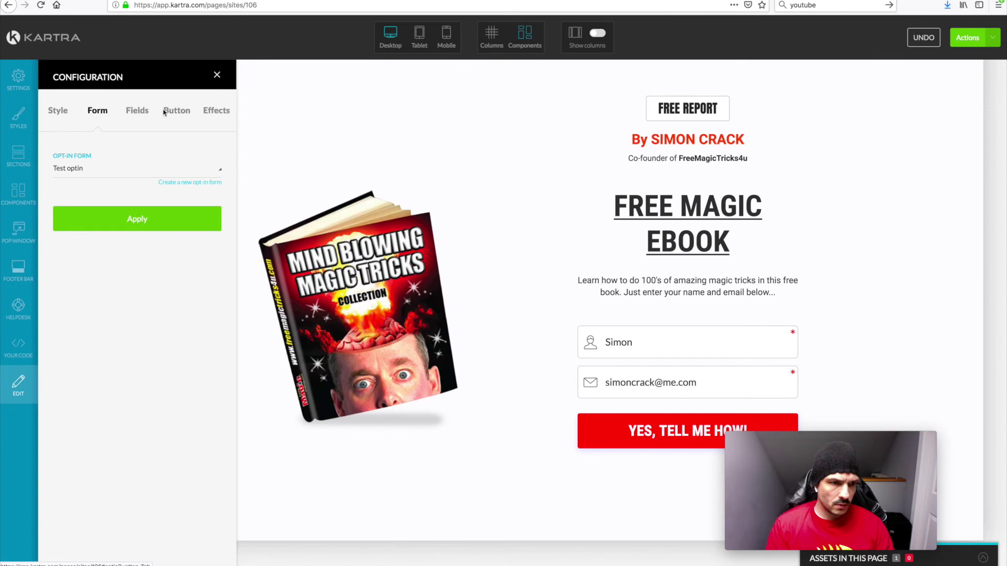
pyautogui.click(162, 112)
pyautogui.tripleClick(73, 168)
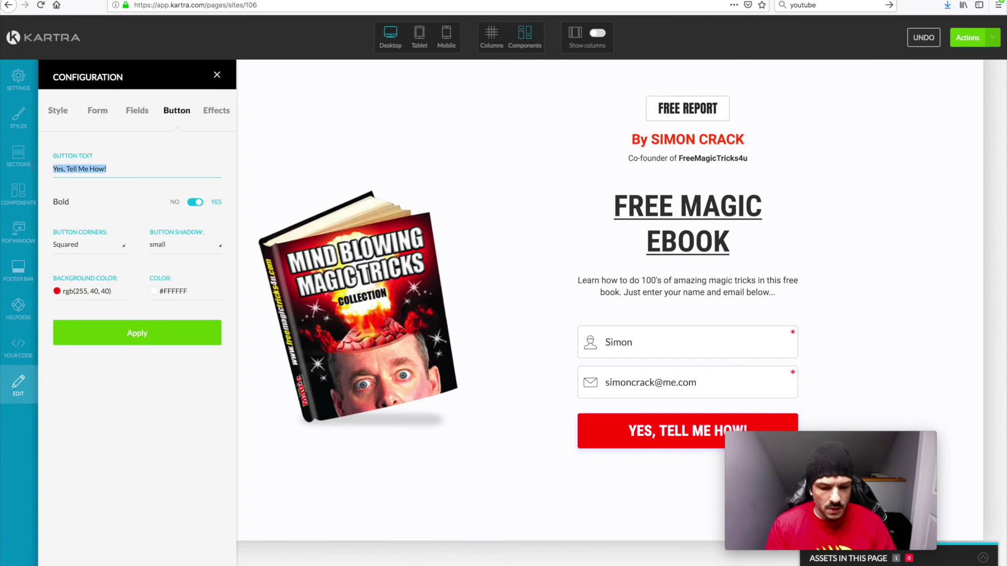
pyautogui.write('SEND IT TO ME NOW!')
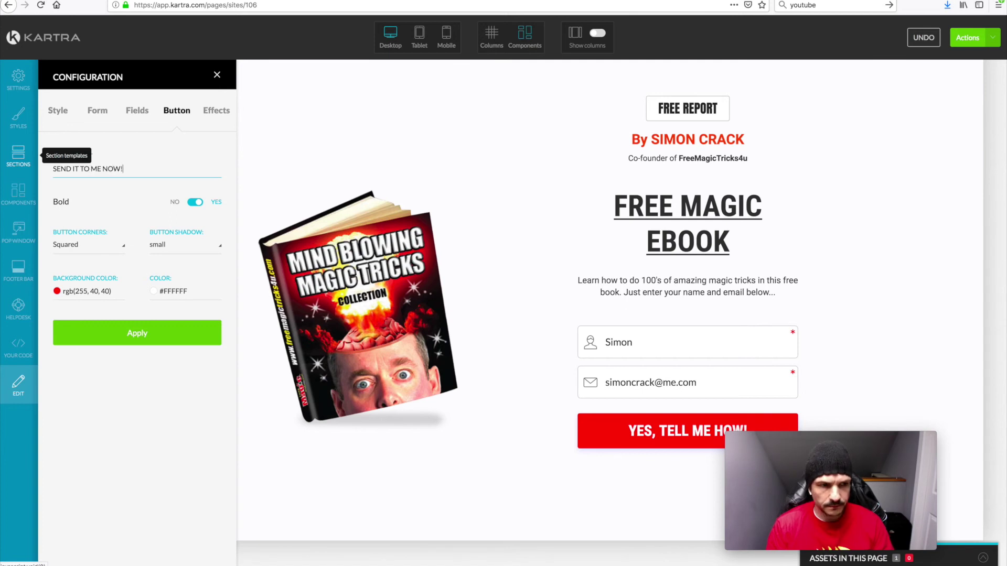
pyautogui.click(132, 338)
pyautogui.click(216, 78)
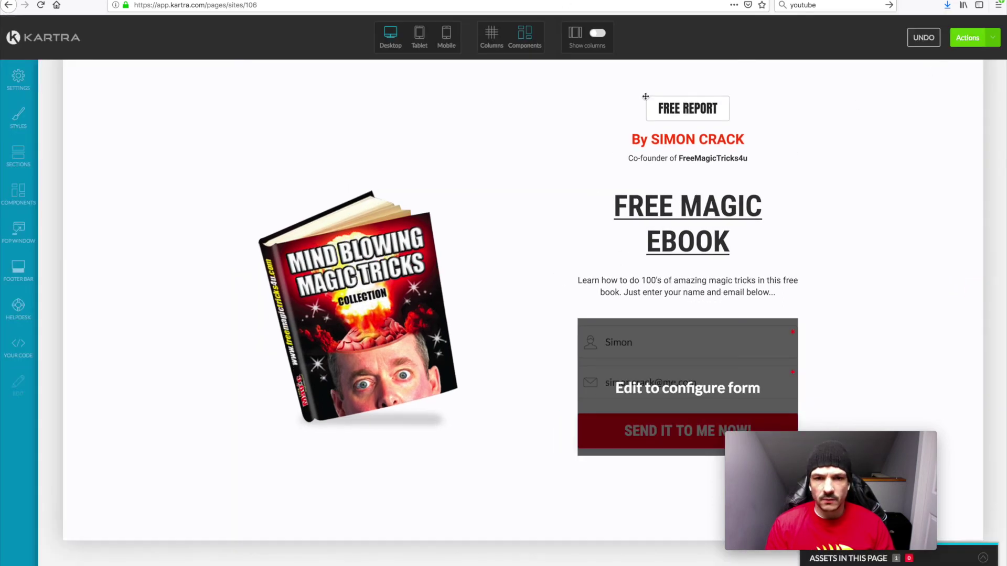
pyautogui.click(969, 42)
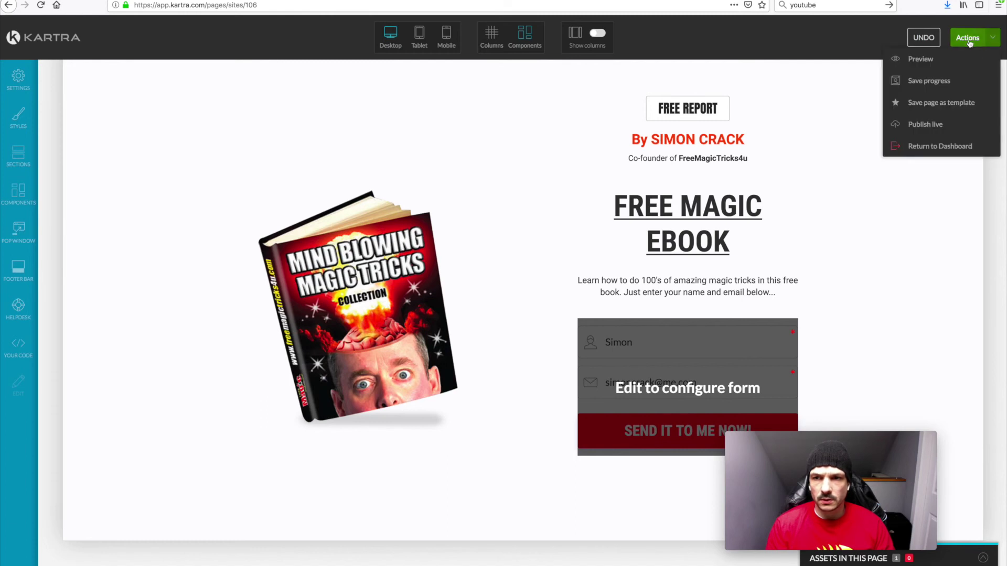
pyautogui.click(921, 126)
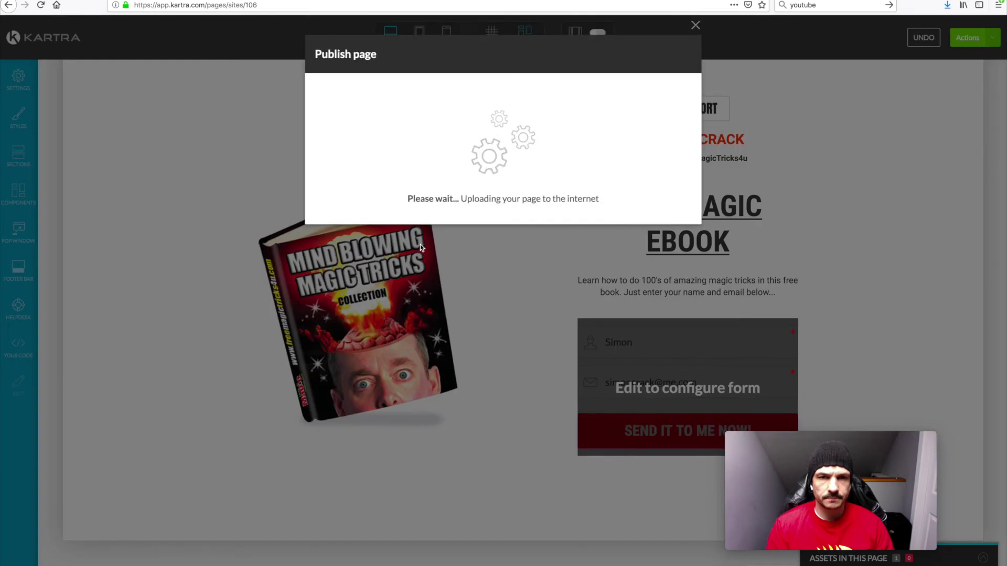
pyautogui.click(674, 57)
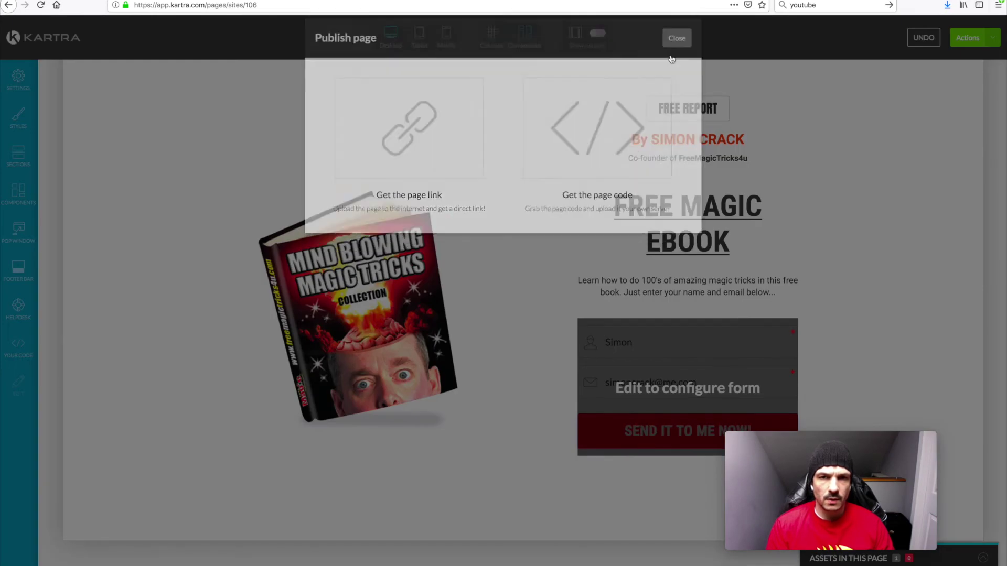
pyautogui.click(194, 1)
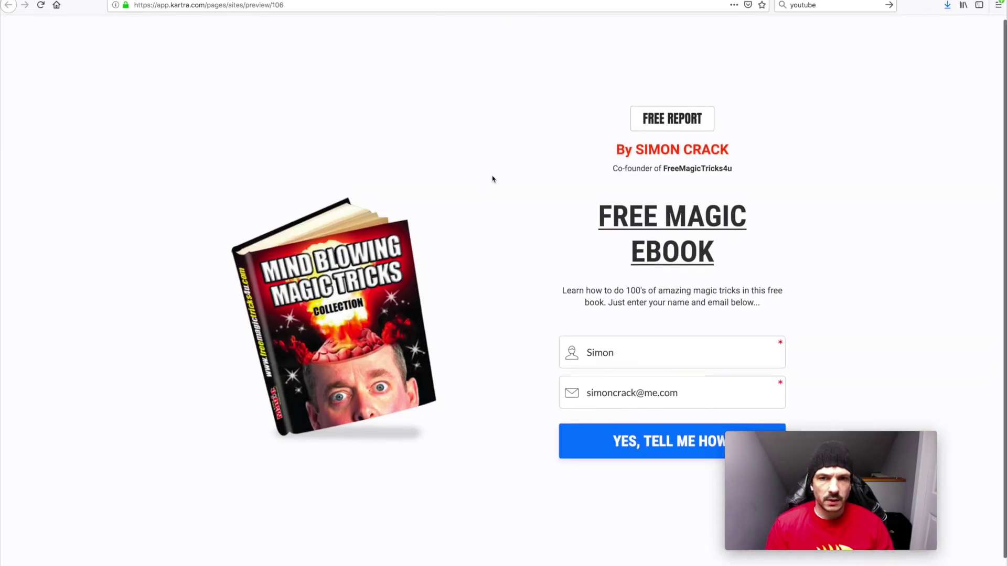
pyautogui.click(158, 1)
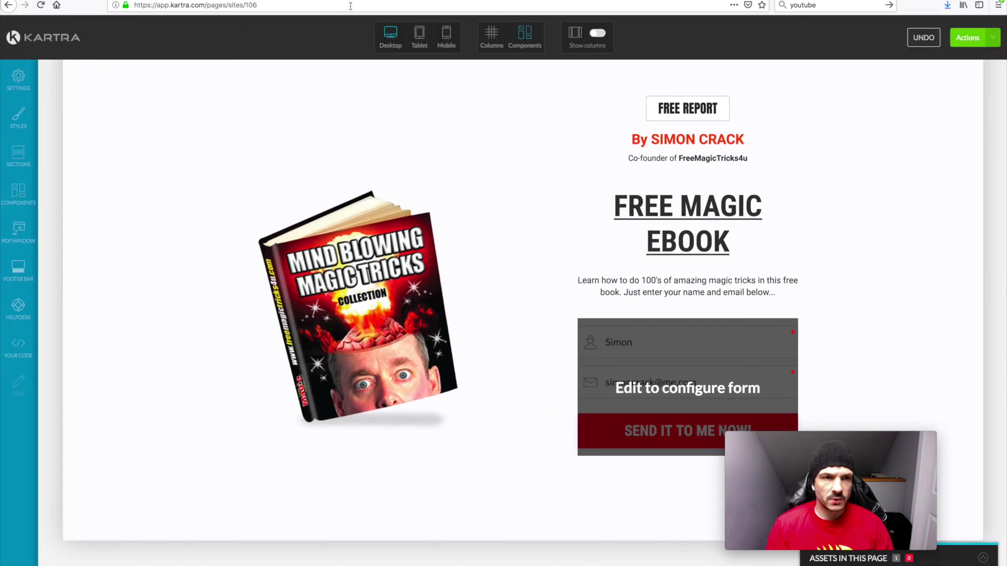
# Publish the landing page live, get its direct page link, select the link and close the publishing dialog
pyautogui.click(974, 37)
pyautogui.click(923, 126)
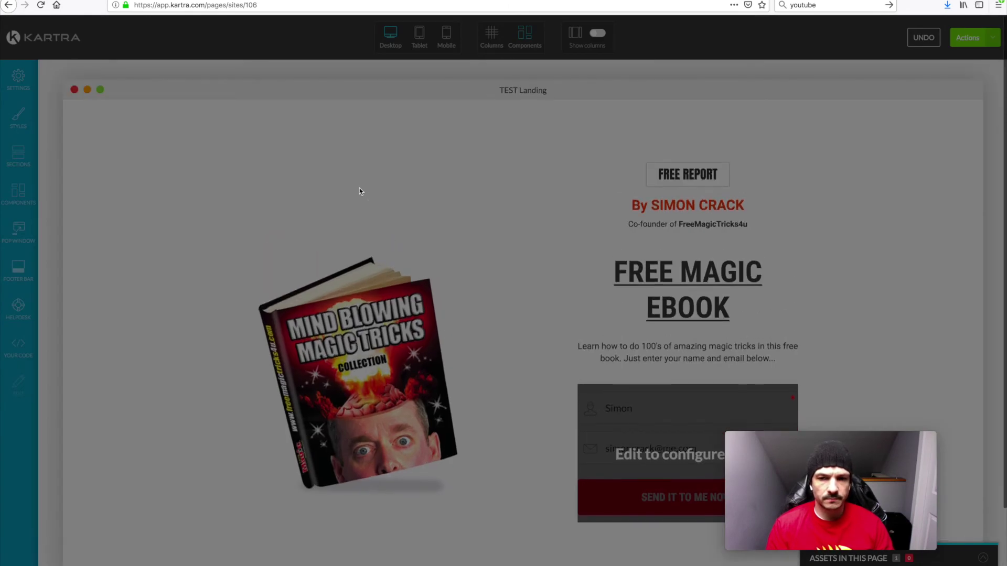
pyautogui.click(399, 167)
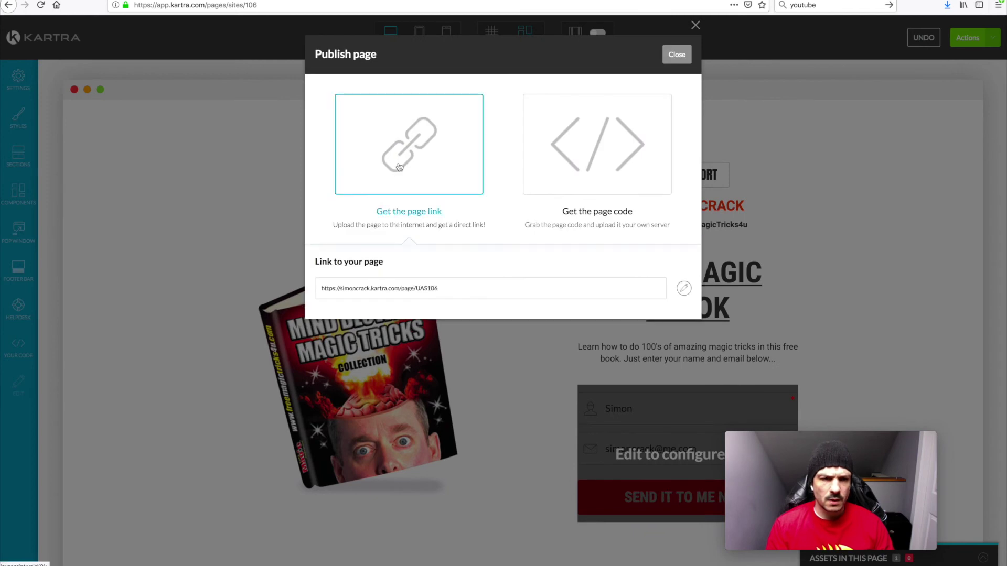
pyautogui.moveTo(441, 289); pyautogui.dragTo(354, 296)
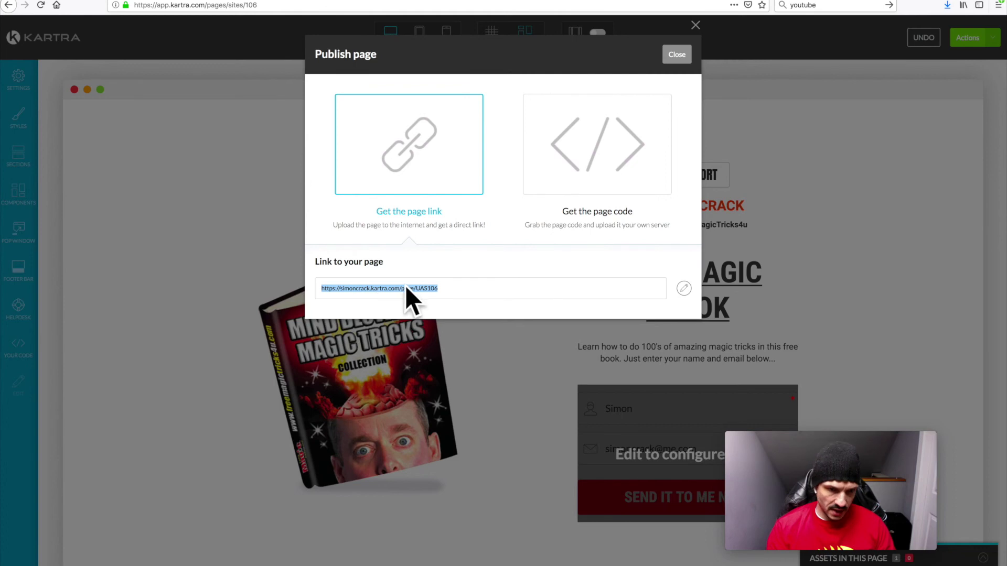
pyautogui.click(676, 54)
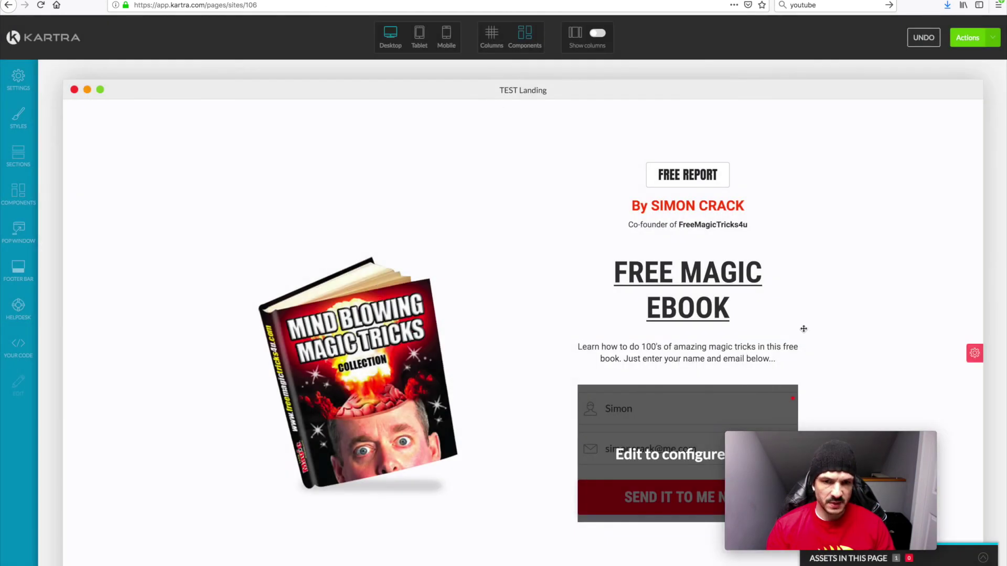
# Test the preview by submitting its opt-in form, request the ebook on the thank-you page and cancel saving the PDF
pyautogui.scroll(-2, 494, 229)
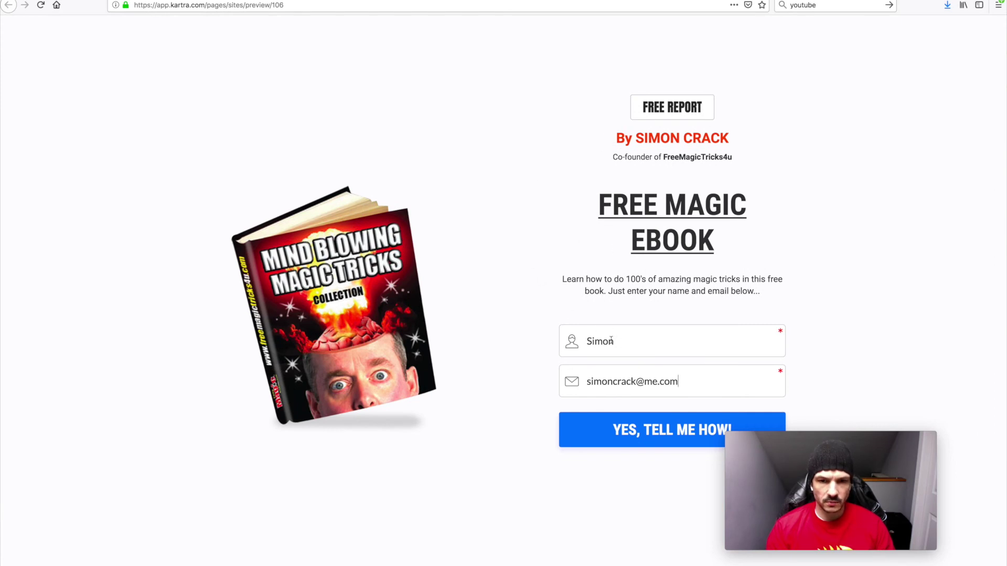
pyautogui.click(629, 437)
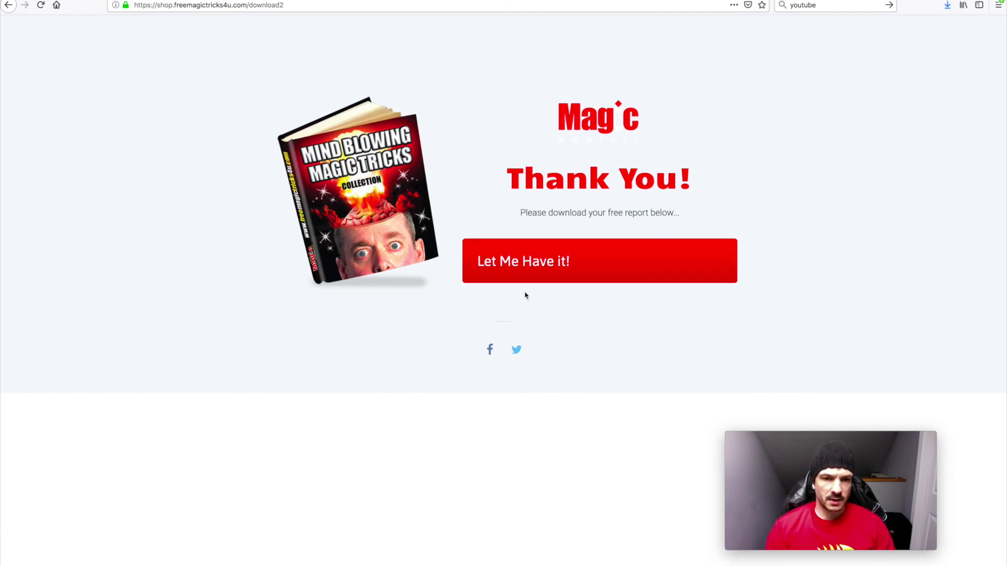
pyautogui.click(526, 267)
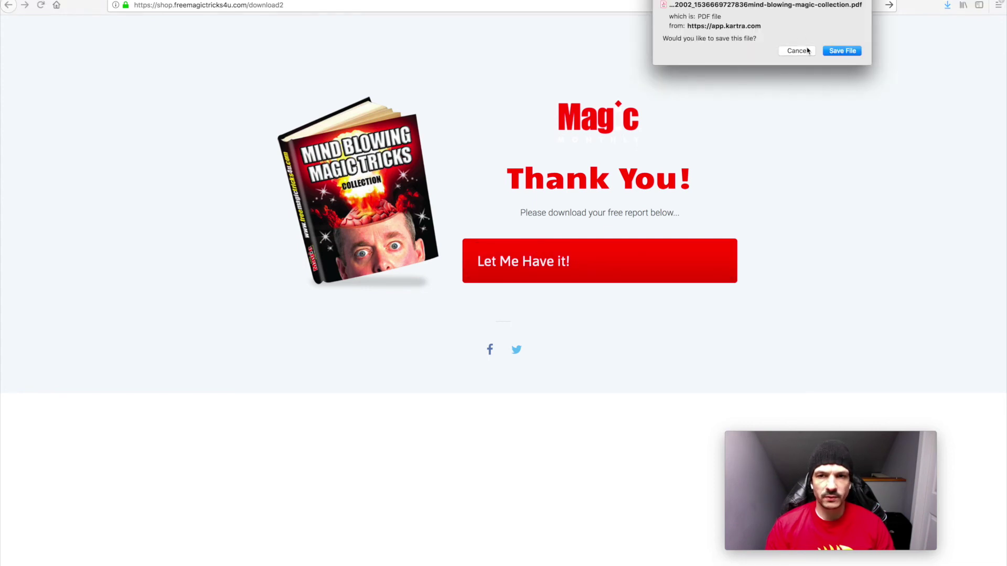
pyautogui.click(797, 50)
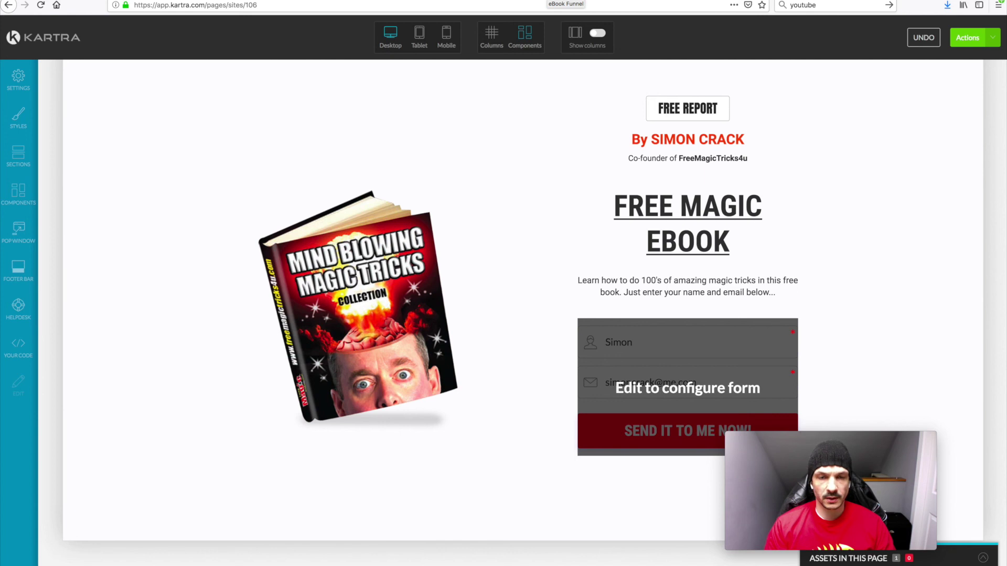
# Examine the magicbook sales page, covering its headline, introduction, book description, contents list and pricing explanation
pyautogui.hotkey('ctrl', 'Tab')
pyautogui.scroll(-2, 640, 216)
pyautogui.scroll(-15, 640, 216)
pyautogui.scroll(-5, 640, 219)
pyautogui.scroll(16, 640, 219)
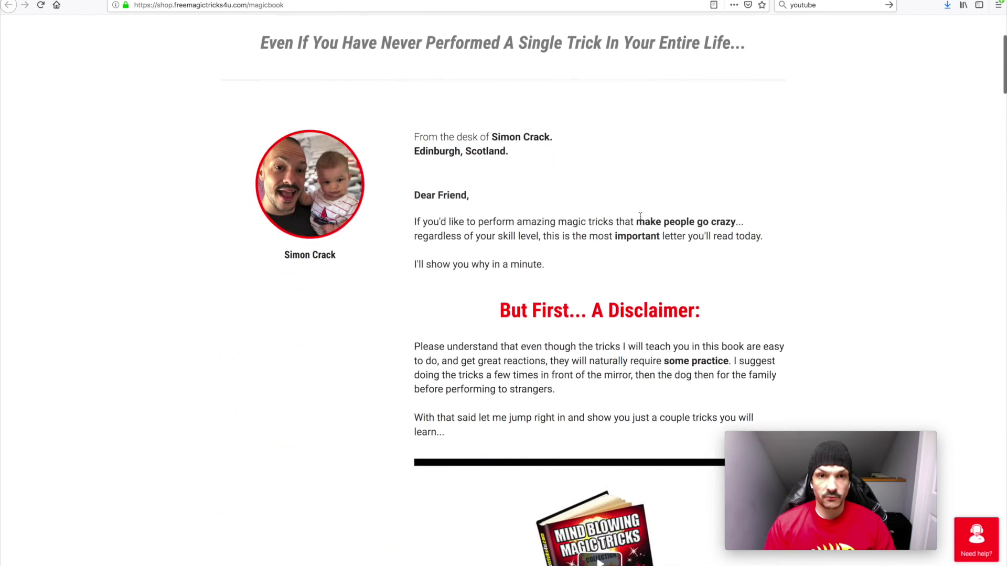
pyautogui.scroll(5, 641, 217)
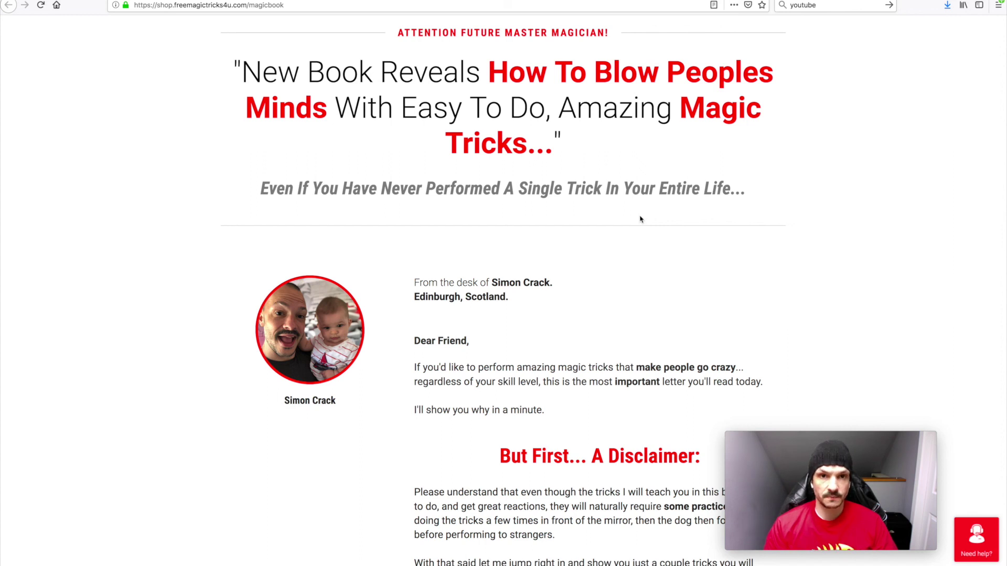
pyautogui.scroll(-10, 614, 255)
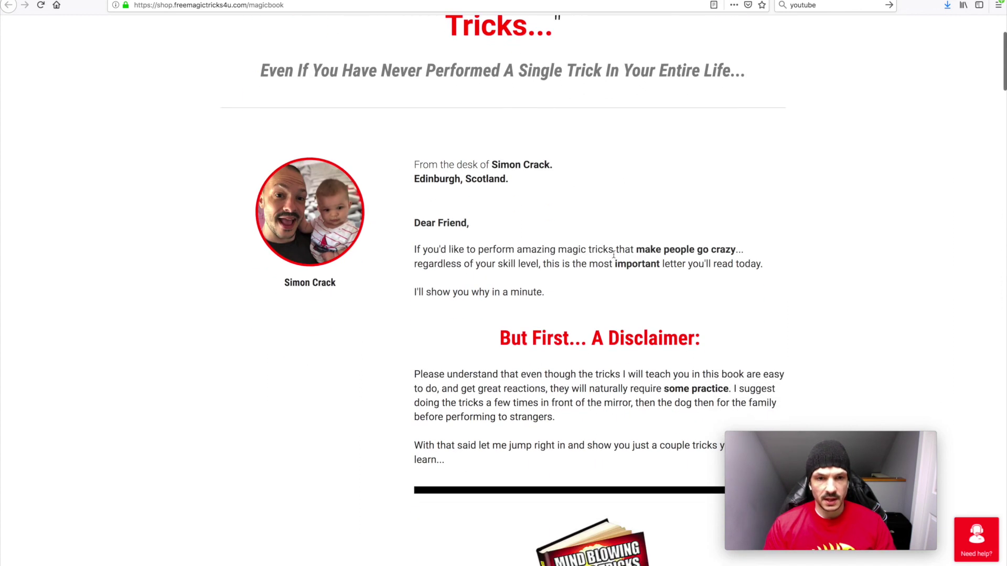
pyautogui.scroll(-7, 613, 255)
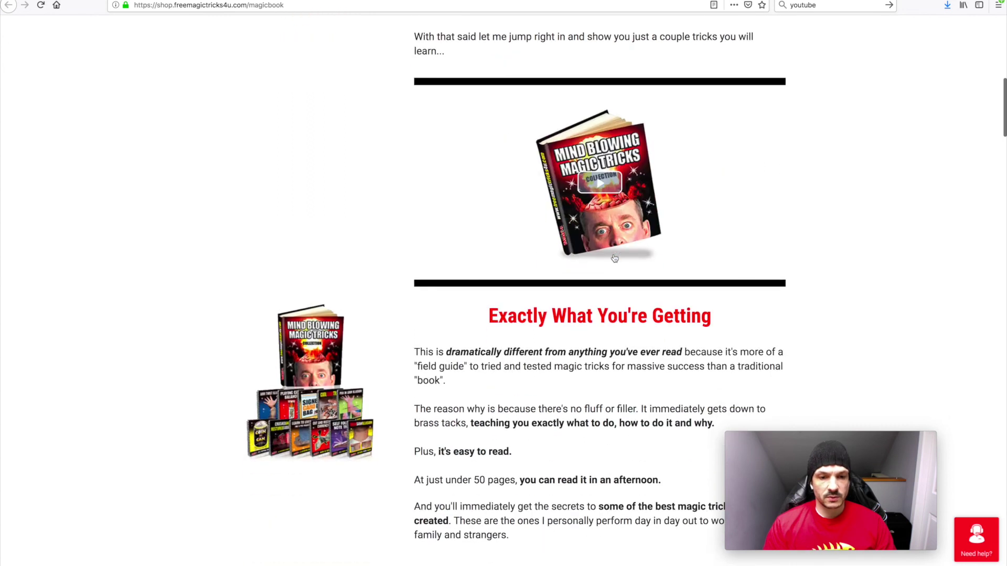
pyautogui.scroll(-10, 615, 258)
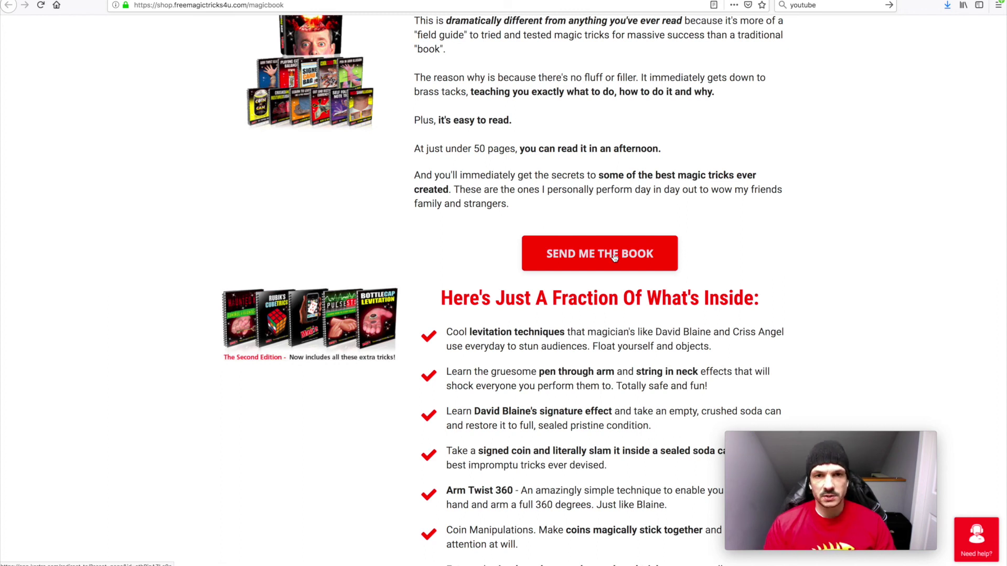
pyautogui.scroll(-20, 614, 258)
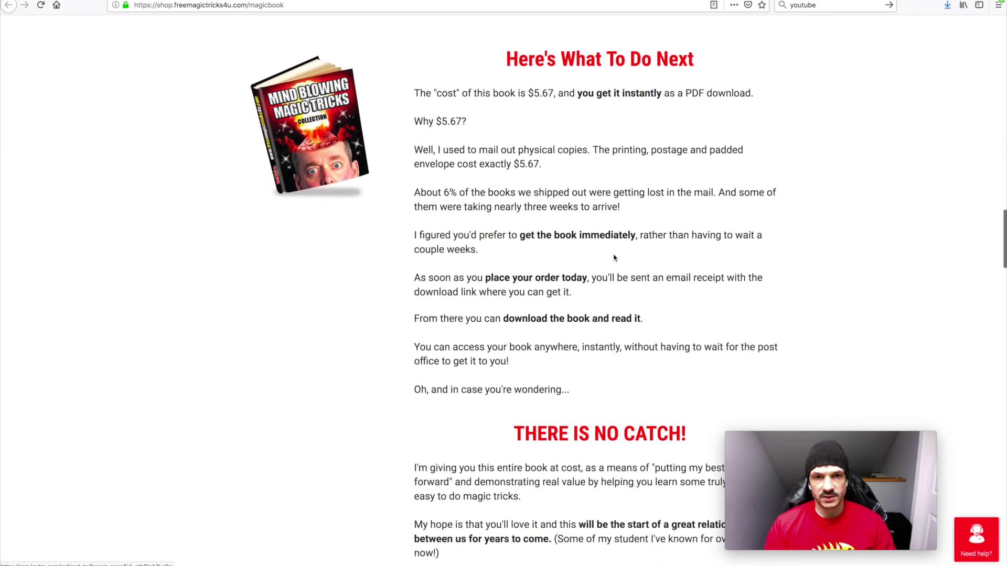
pyautogui.scroll(-7, 569, 50)
pyautogui.scroll(20, 538, 80)
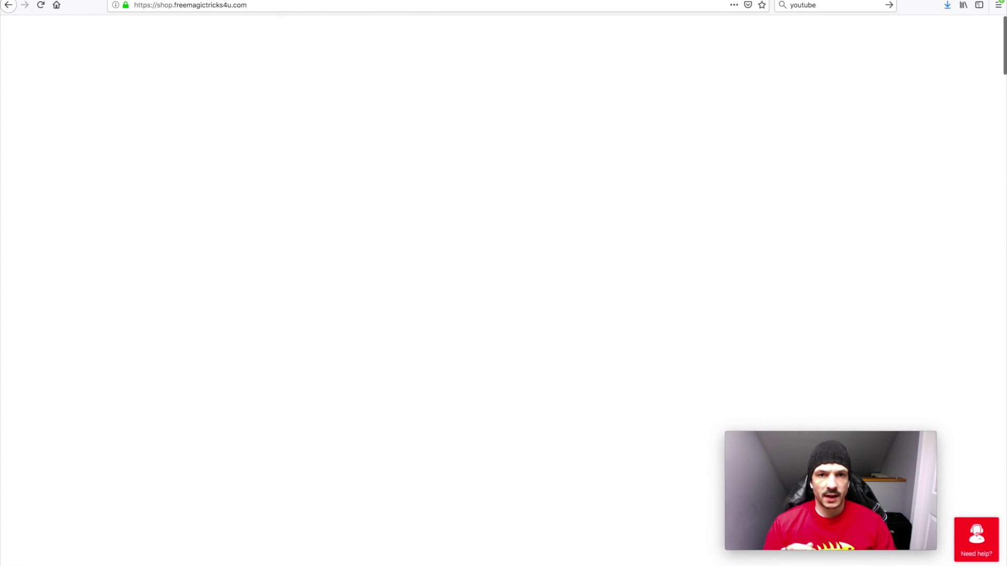
# Examine the free magic DVD offer page, including its headline, video and product description
pyautogui.scroll(-10, 559, 199)
pyautogui.scroll(10, 561, 202)
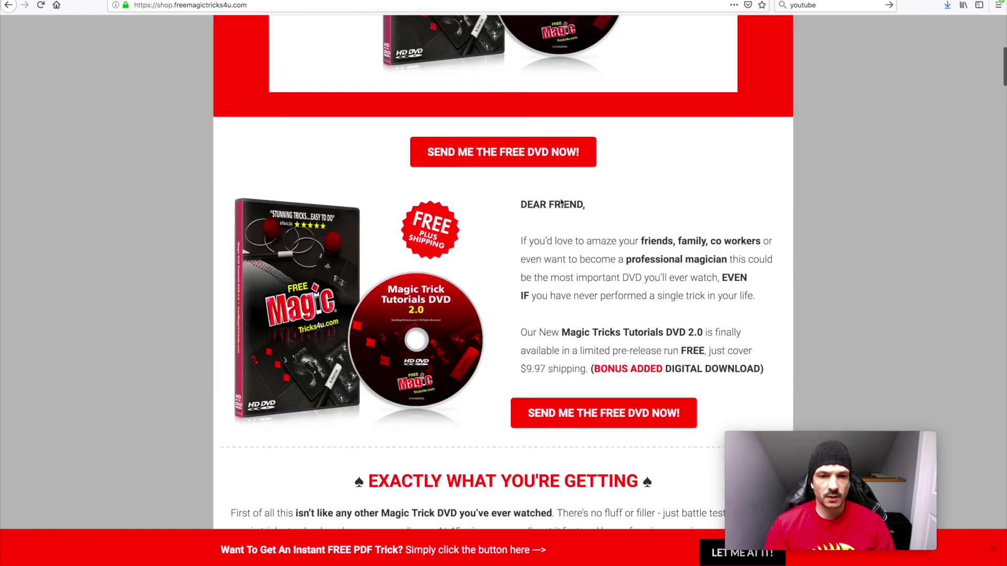
pyautogui.hotkey('alt', 'Left')
pyautogui.hotkey('alt', 'Right')
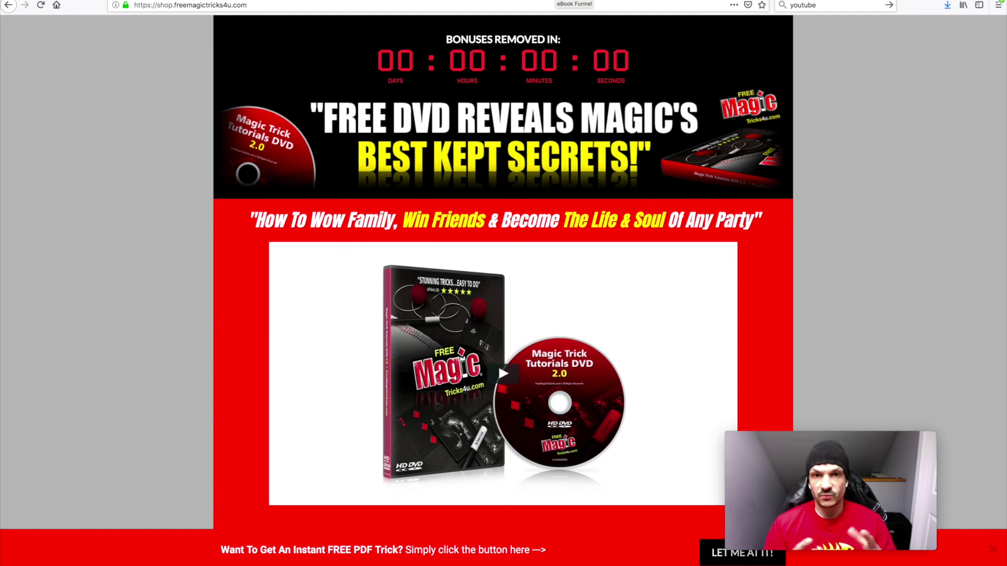